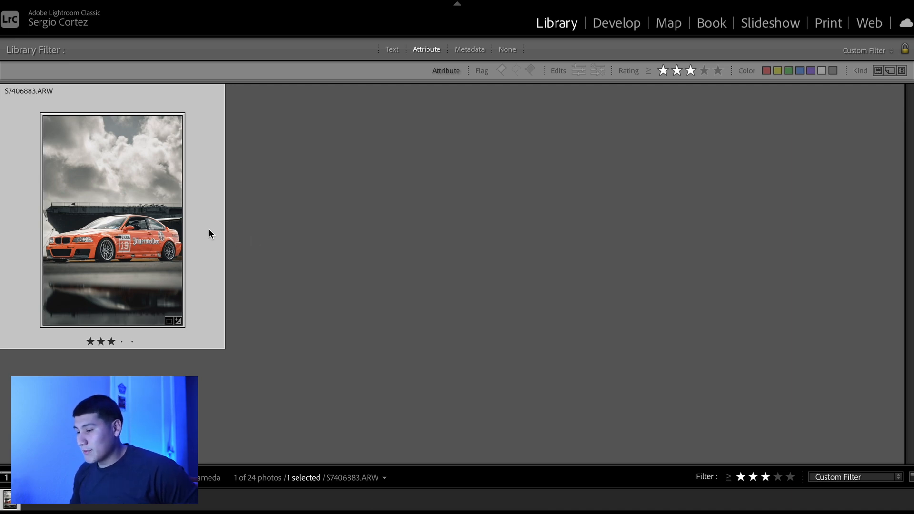
Open another car shoot folder and filter its photos to a rating of two stars and higher.
{"action": "mouse_move", "coordinate": [2, 257]}
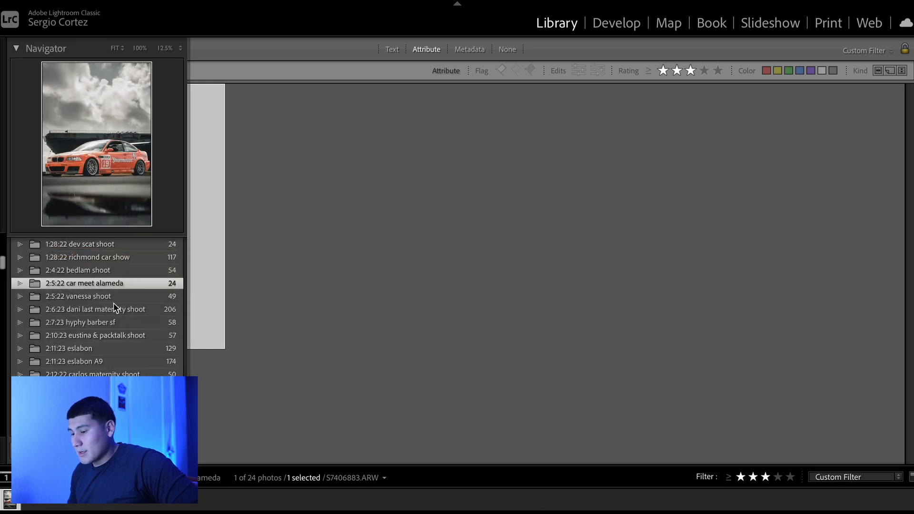
{"action": "scroll", "coordinate": [110, 306], "scroll_direction": "down", "scroll_amount": 4}
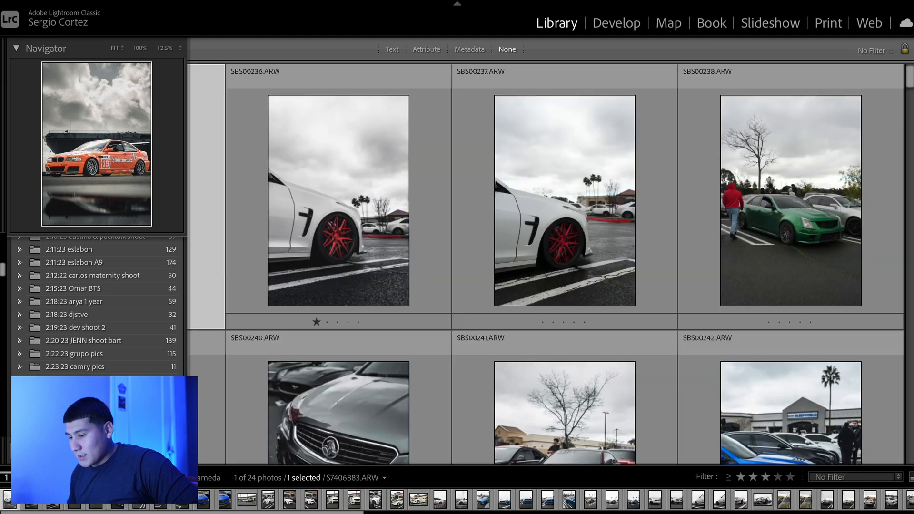
{"action": "left_click", "coordinate": [866, 51]}
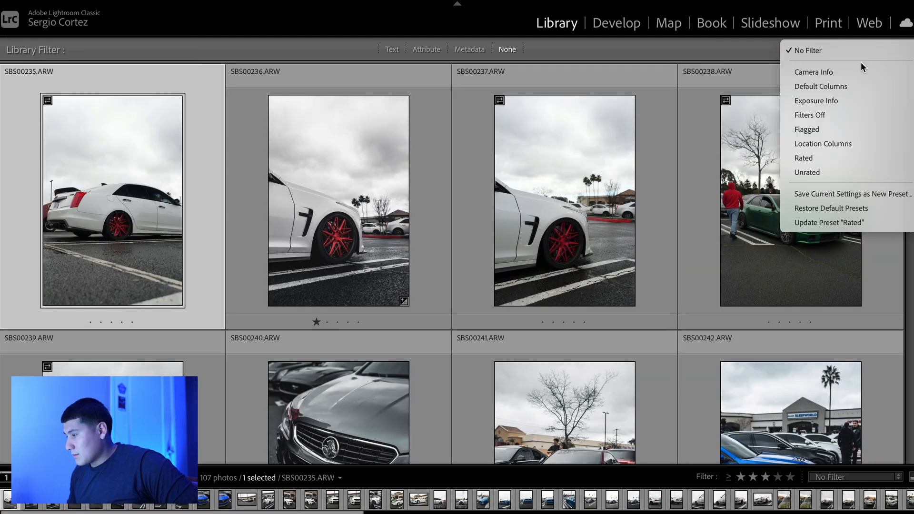
{"action": "left_click", "coordinate": [817, 159]}
{"action": "left_click", "coordinate": [677, 70]}
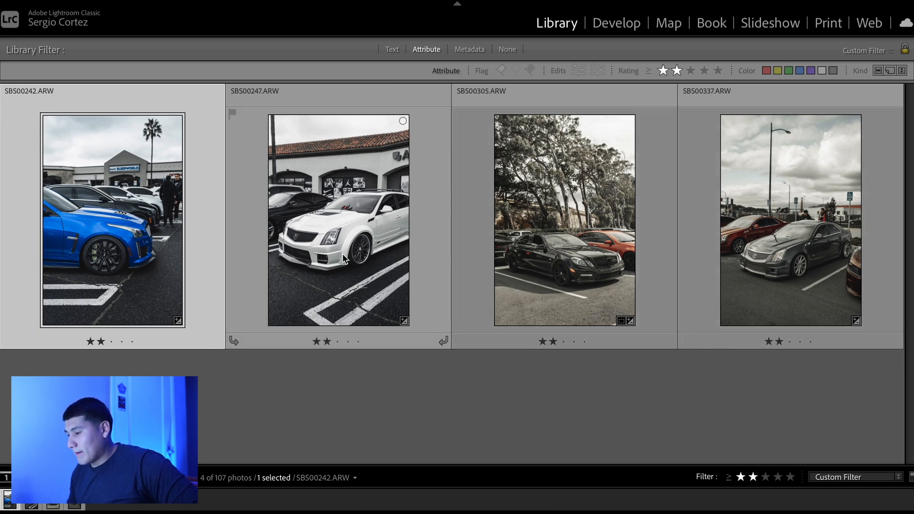
Open the shoot folder with the white classic car and compare its one-star-and-higher and two-star-and-higher photos.
{"action": "mouse_move", "coordinate": [2, 226]}
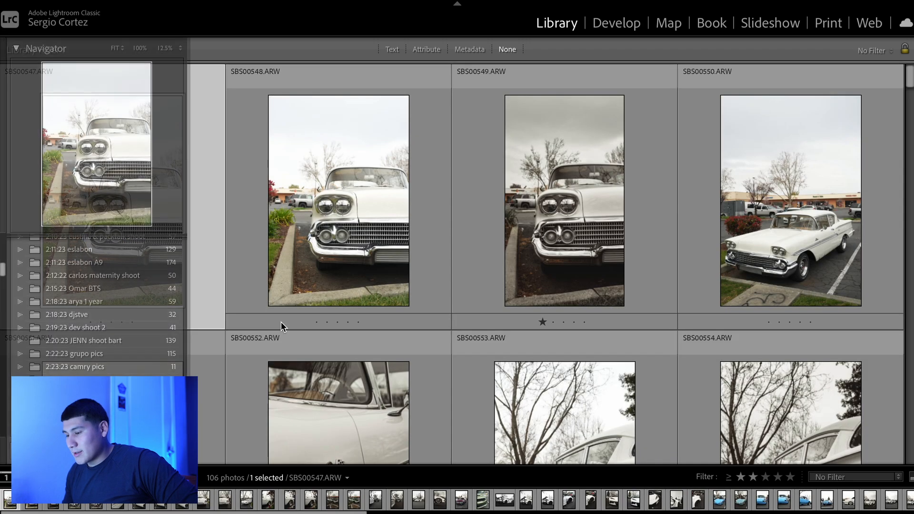
{"action": "scroll", "coordinate": [282, 321], "scroll_direction": "down", "scroll_amount": 5}
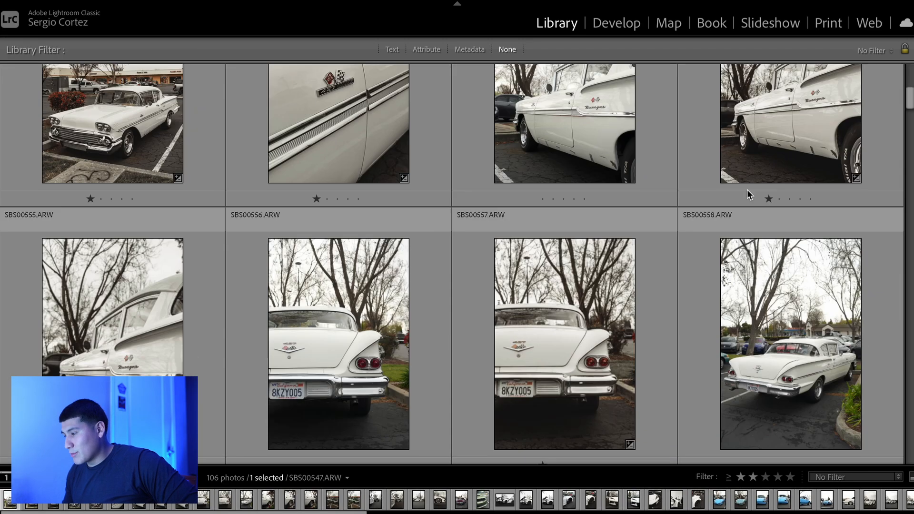
{"action": "left_click", "coordinate": [873, 50]}
{"action": "left_click", "coordinate": [809, 153]}
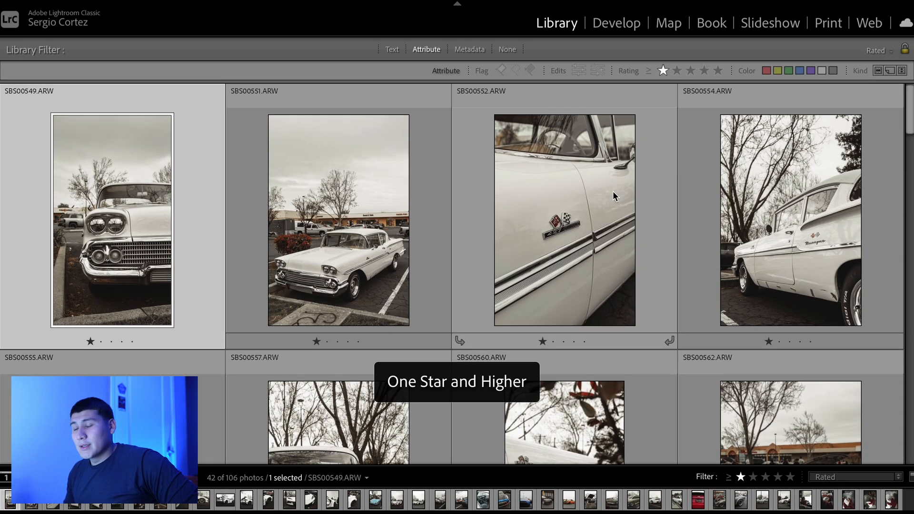
{"action": "scroll", "coordinate": [547, 179], "scroll_direction": "down", "scroll_amount": 8}
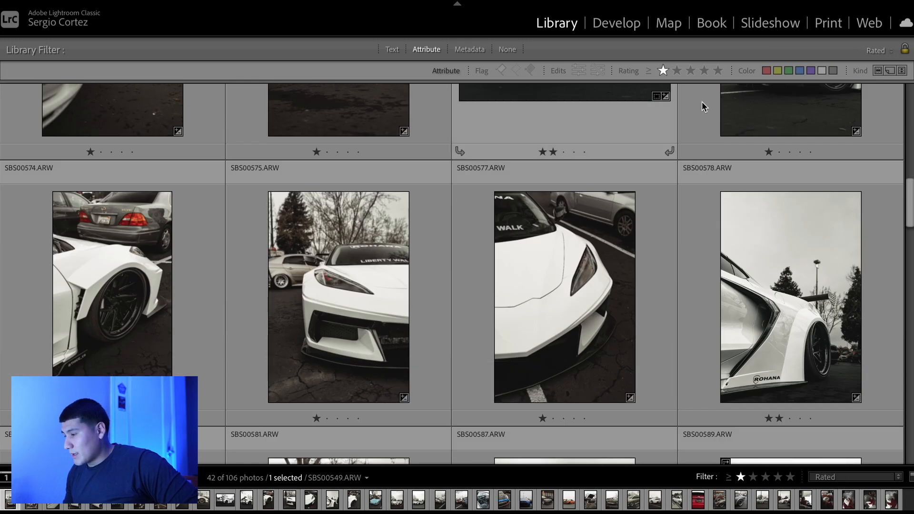
{"action": "left_click", "coordinate": [677, 70]}
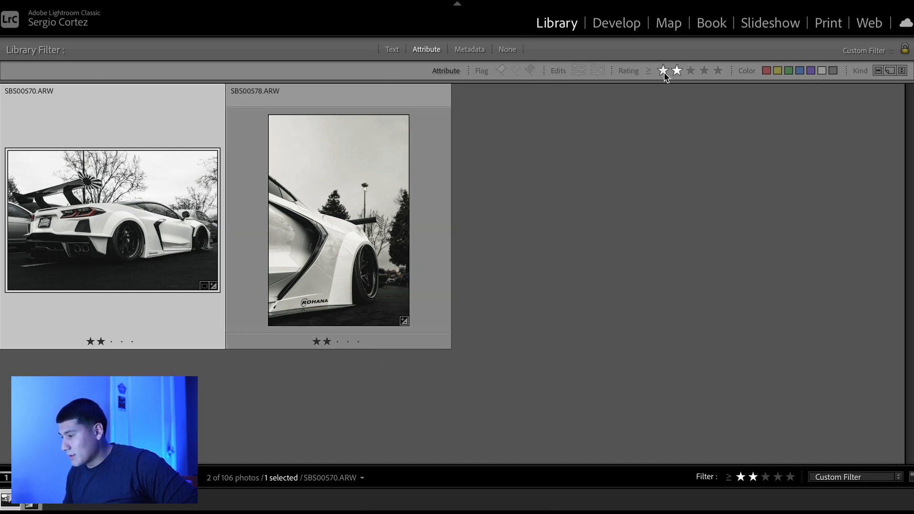
{"action": "left_click", "coordinate": [663, 70]}
Look through the photos rated one star and higher in the grid.
{"action": "scroll", "coordinate": [649, 253], "scroll_direction": "down", "scroll_amount": 5}
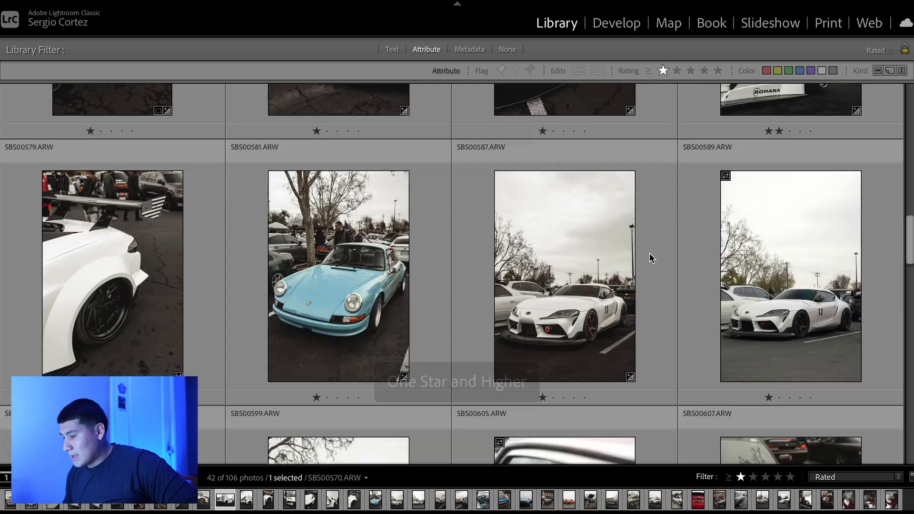
{"action": "scroll", "coordinate": [650, 253], "scroll_direction": "down", "scroll_amount": 10}
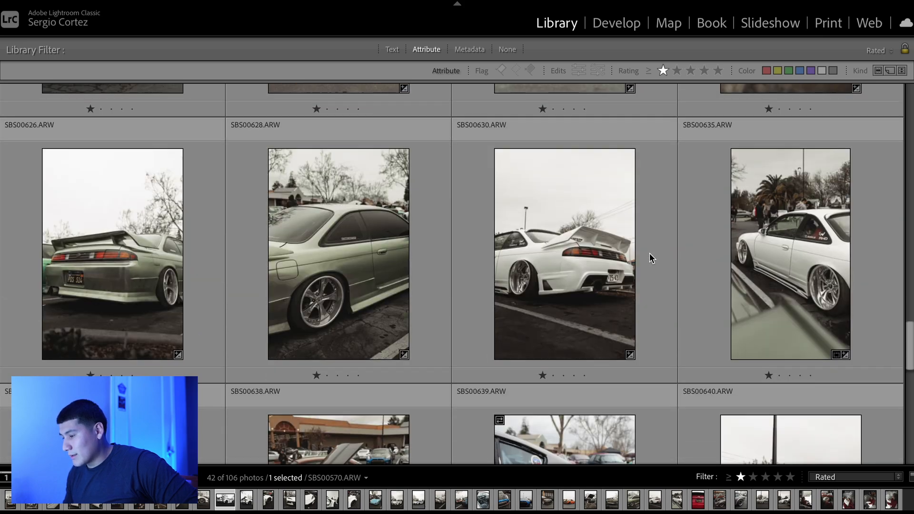
{"action": "scroll", "coordinate": [649, 257], "scroll_direction": "down", "scroll_amount": 5}
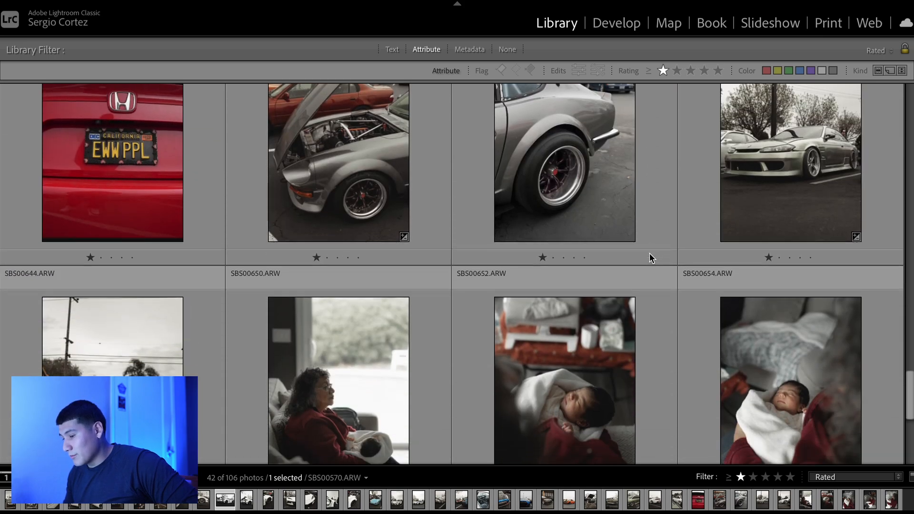
{"action": "scroll", "coordinate": [651, 257], "scroll_direction": "down", "scroll_amount": 5}
{"action": "scroll", "coordinate": [651, 258], "scroll_direction": "up", "scroll_amount": 8}
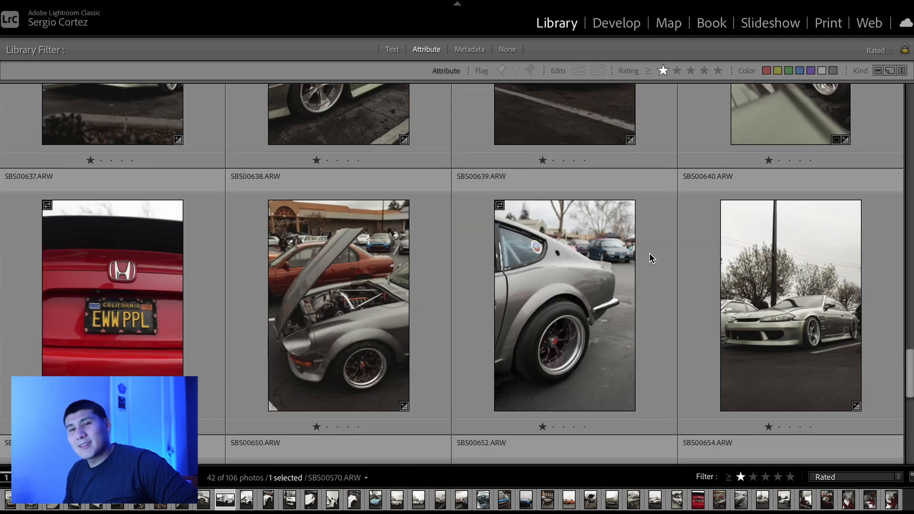
{"action": "scroll", "coordinate": [650, 253], "scroll_direction": "up", "scroll_amount": 10}
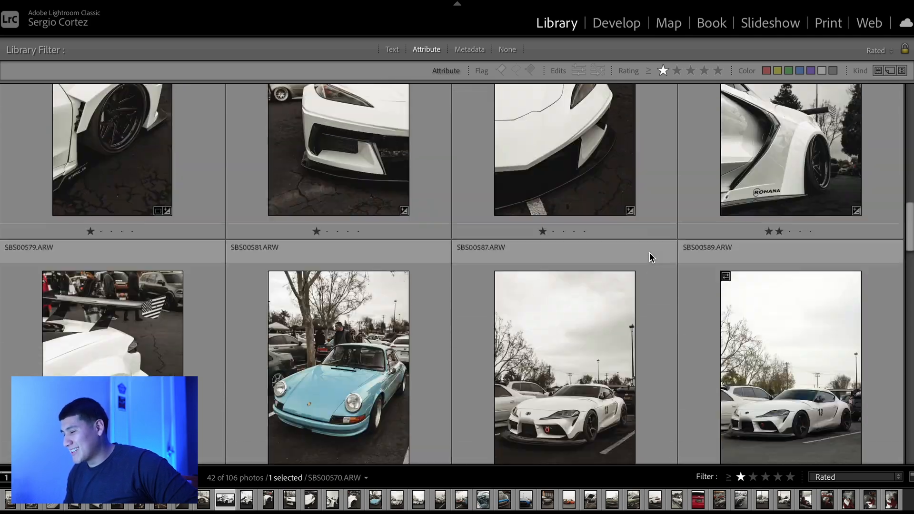
{"action": "scroll", "coordinate": [649, 257], "scroll_direction": "up", "scroll_amount": 5}
{"action": "scroll", "coordinate": [649, 257], "scroll_direction": "down", "scroll_amount": 3}
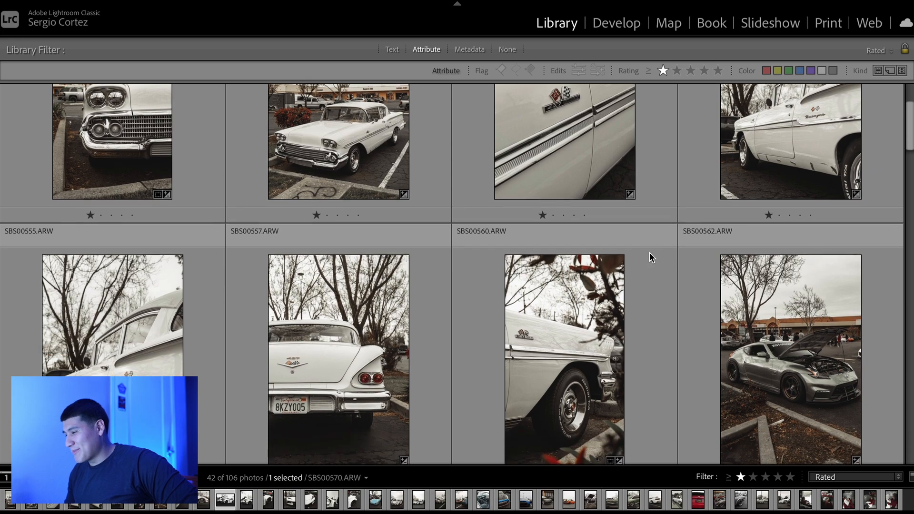
{"action": "scroll", "coordinate": [647, 257], "scroll_direction": "down", "scroll_amount": 3}
{"action": "scroll", "coordinate": [603, 263], "scroll_direction": "up", "scroll_amount": 4}
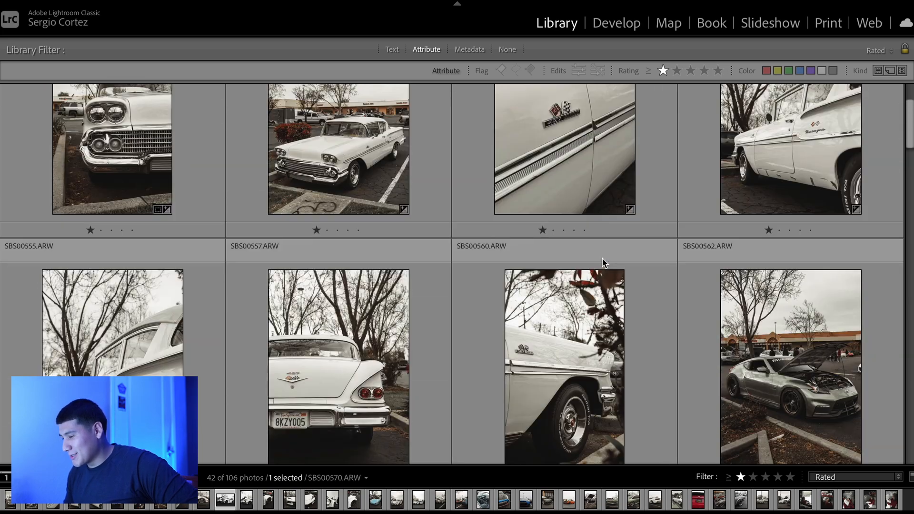
Open the folder 2:5:22 car meet alameda.
{"action": "mouse_move", "coordinate": [2, 304]}
{"action": "scroll", "coordinate": [107, 339], "scroll_direction": "up", "scroll_amount": 3}
{"action": "scroll", "coordinate": [109, 343], "scroll_direction": "up", "scroll_amount": 3}
{"action": "left_click", "coordinate": [117, 337]}
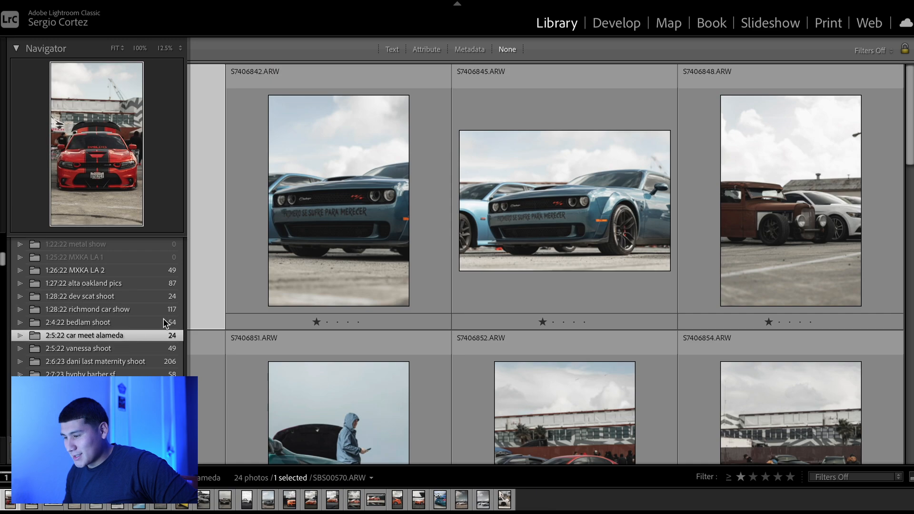
Find the three-star photo S7406883.ARW of the orange race car and open it in the Develop module.
{"action": "scroll", "coordinate": [355, 208], "scroll_direction": "down", "scroll_amount": 3}
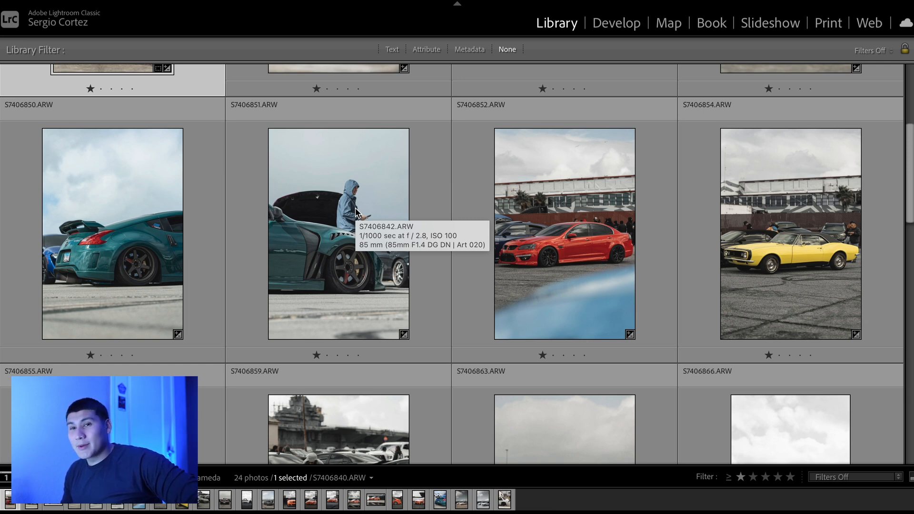
{"action": "scroll", "coordinate": [355, 210], "scroll_direction": "up", "scroll_amount": 3}
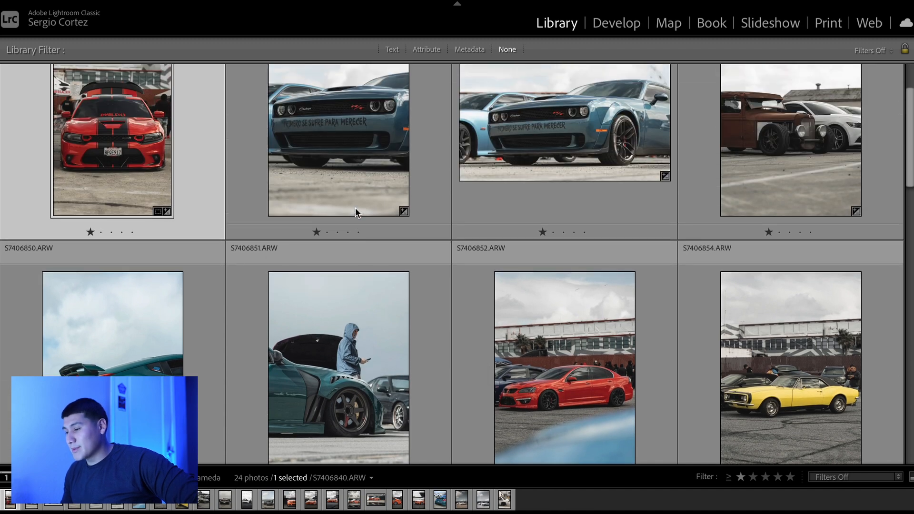
{"action": "scroll", "coordinate": [356, 210], "scroll_direction": "down", "scroll_amount": 10}
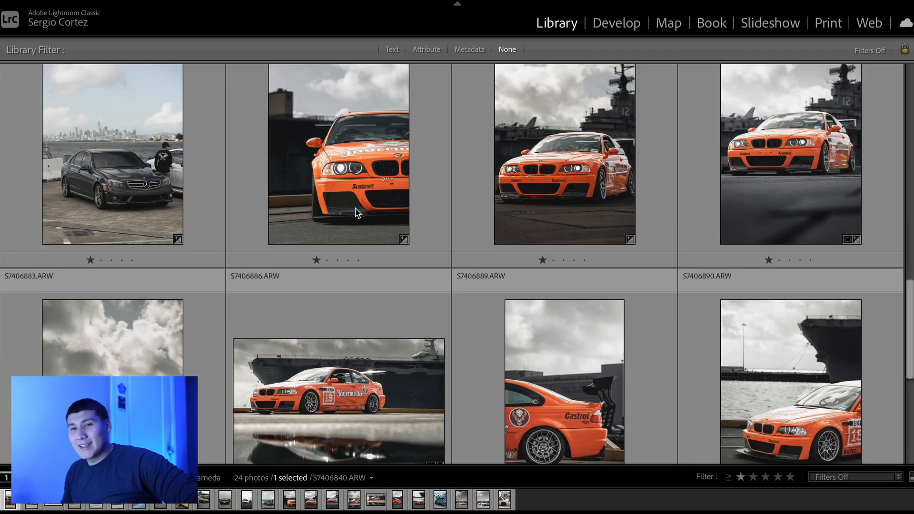
{"action": "scroll", "coordinate": [394, 230], "scroll_direction": "down", "scroll_amount": 4}
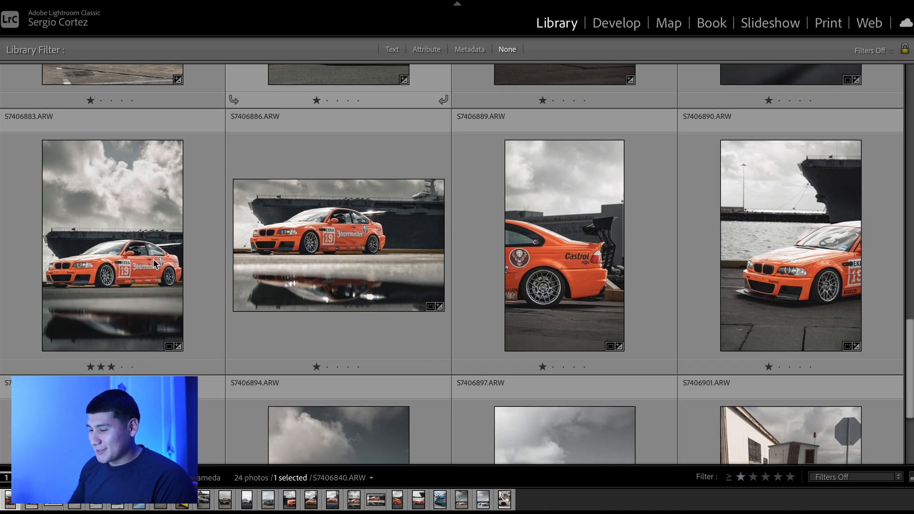
{"action": "left_click", "coordinate": [153, 258]}
{"action": "key", "text": "d"}
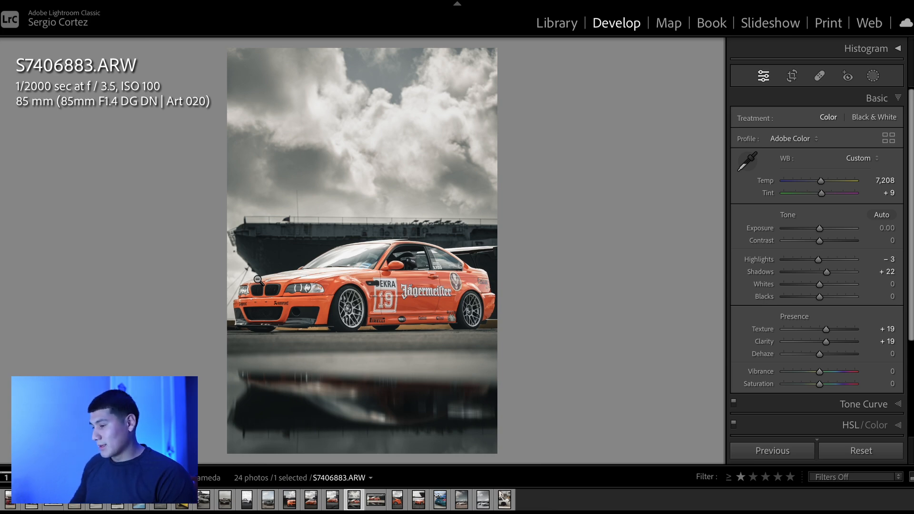
Compare the orange car photo's before and after versions twice.
{"action": "key", "text": "backslash"}
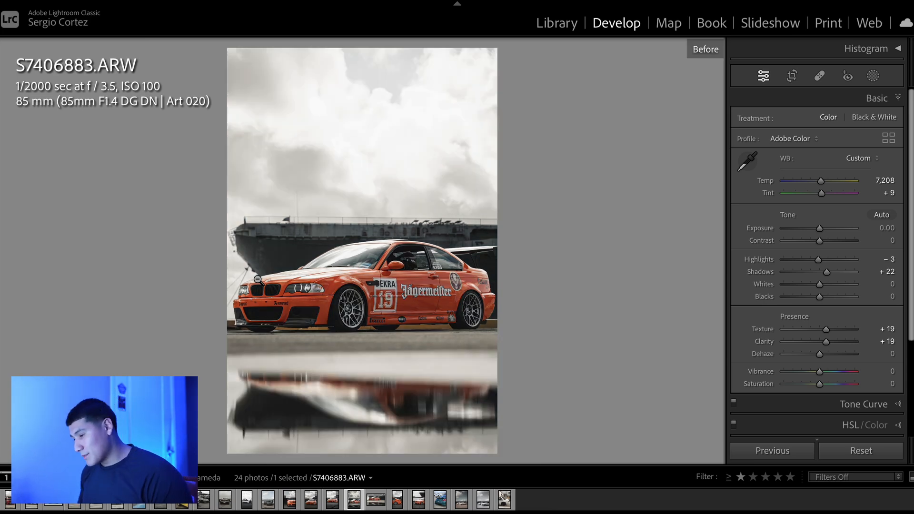
{"action": "key", "text": "backslash"}
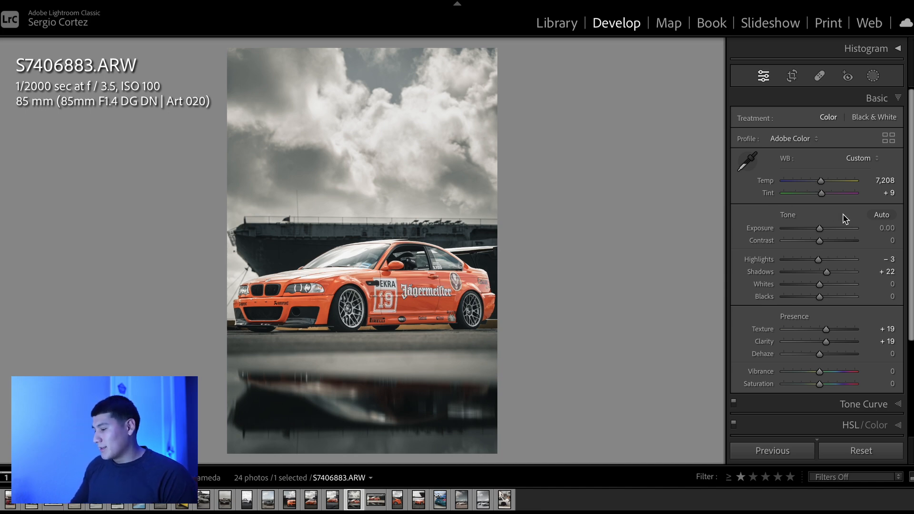
{"action": "key", "text": "backslash"}
{"action": "key", "text": "backslash"}
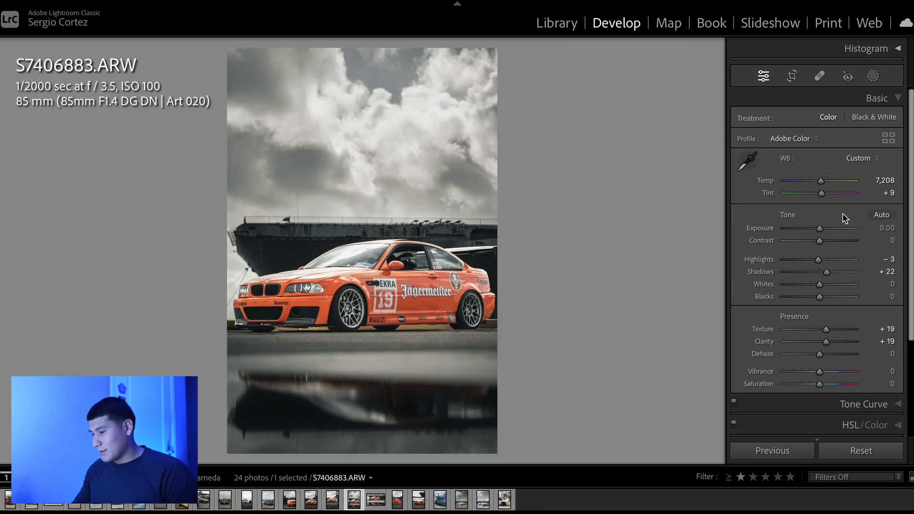
Open the photo's masks and toggle Mask 1 off and on to examine its effect on the car.
{"action": "left_click", "coordinate": [872, 75]}
{"action": "left_click", "coordinate": [651, 185]}
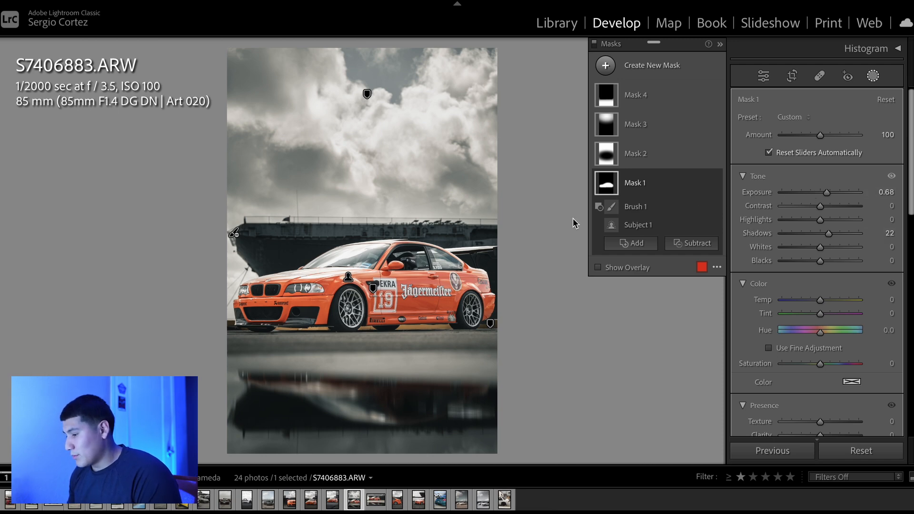
{"action": "left_click", "coordinate": [715, 184]}
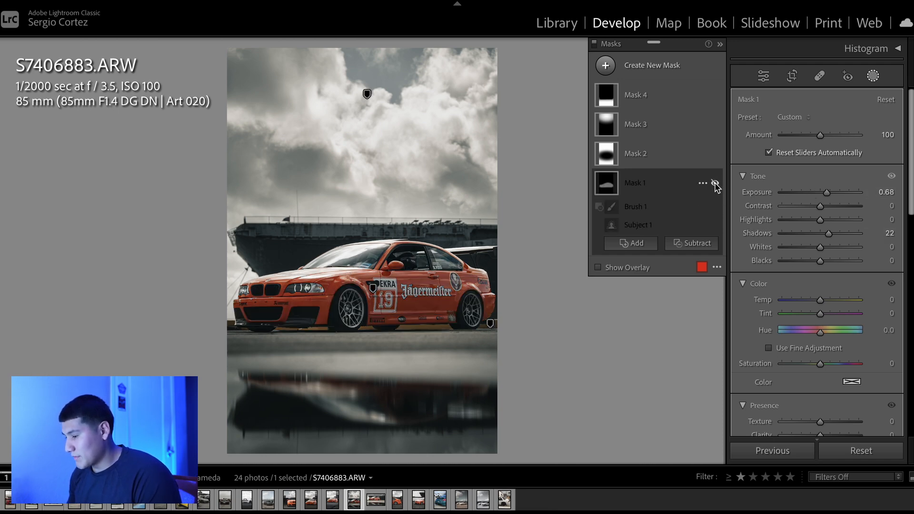
{"action": "left_click", "coordinate": [715, 184]}
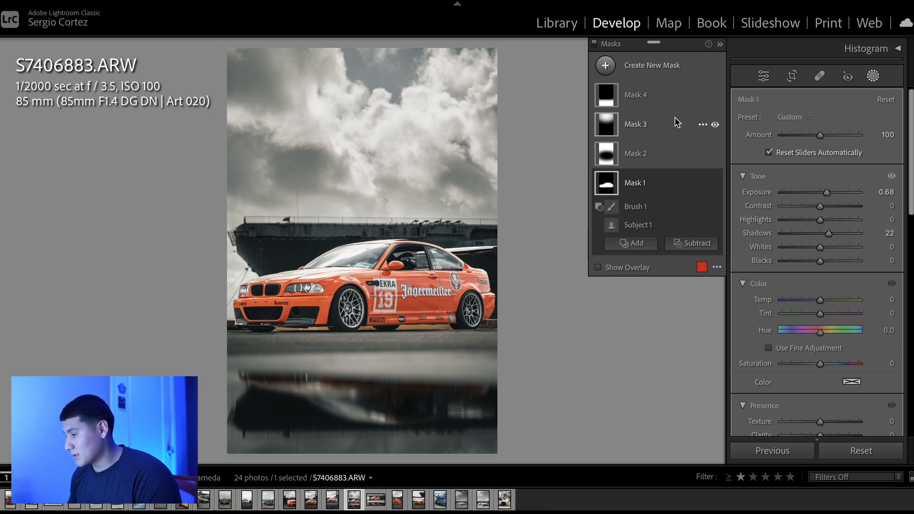
Select Mask 2 and check the area its inverted radial gradient covers with the overlay.
{"action": "left_click", "coordinate": [636, 153]}
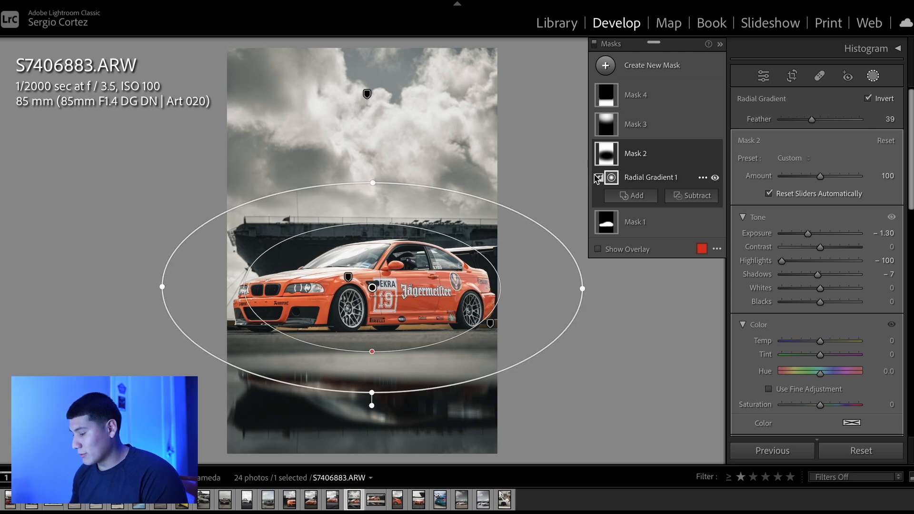
{"action": "key", "text": "o"}
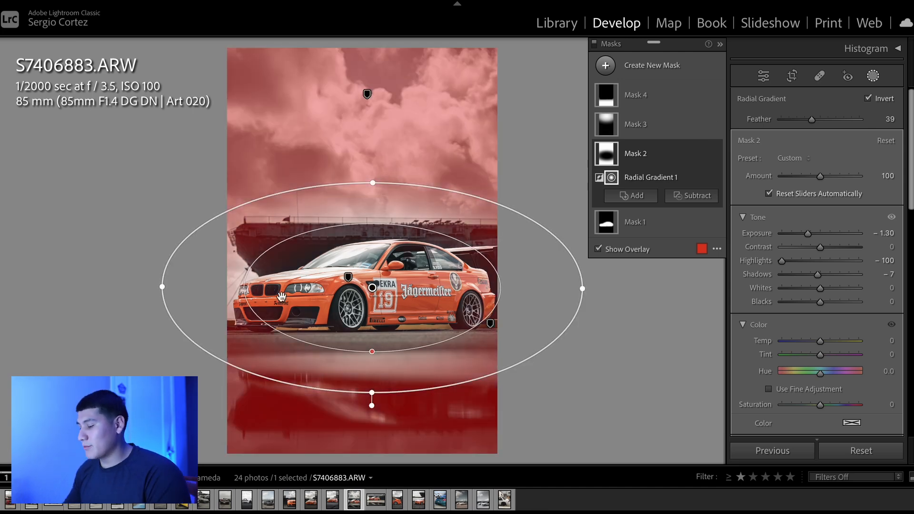
{"action": "key", "text": "o"}
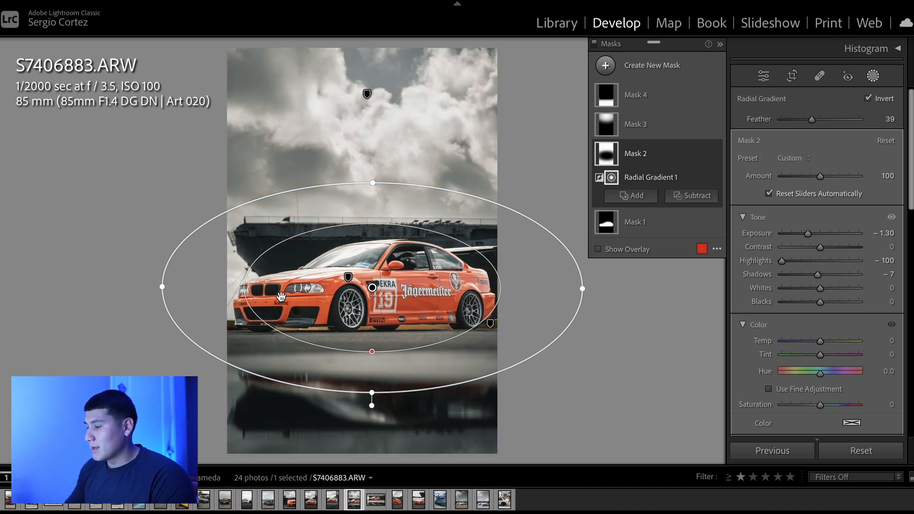
Try a new background-selection mask, check its coverage with the overlay, and undo the mask.
{"action": "left_click", "coordinate": [606, 70]}
{"action": "left_click", "coordinate": [689, 125]}
{"action": "key", "text": "o"}
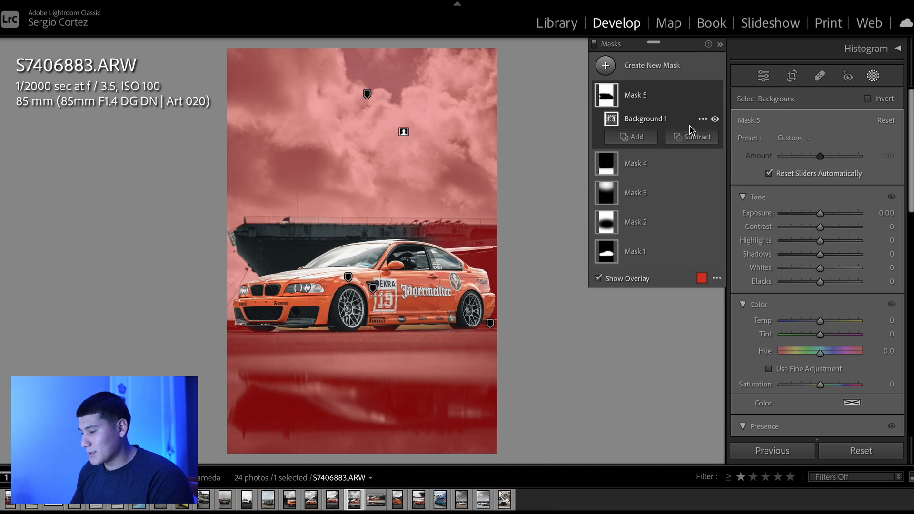
{"action": "key", "text": "o"}
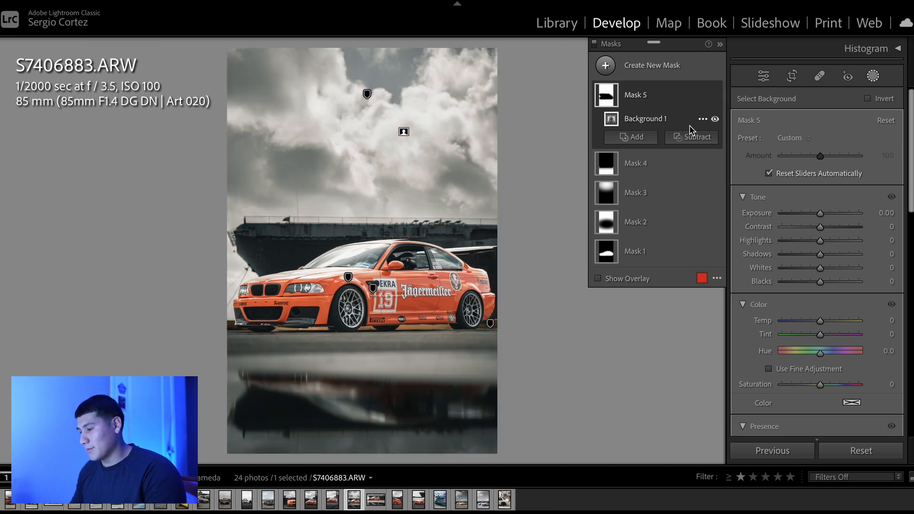
{"action": "key", "text": "ctrl+z"}
Try Mask 2 with Highlights at 0 and undo the change.
{"action": "left_click", "coordinate": [635, 153]}
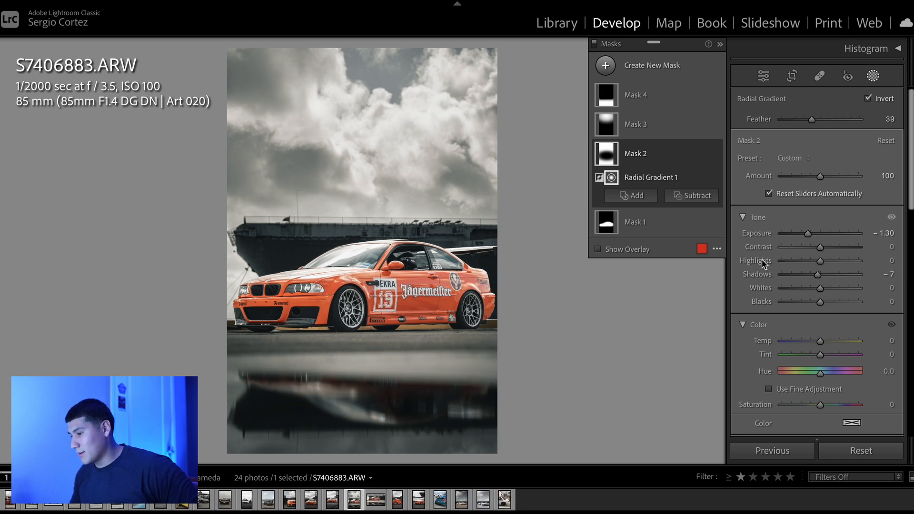
{"action": "key", "text": "ctrl+z"}
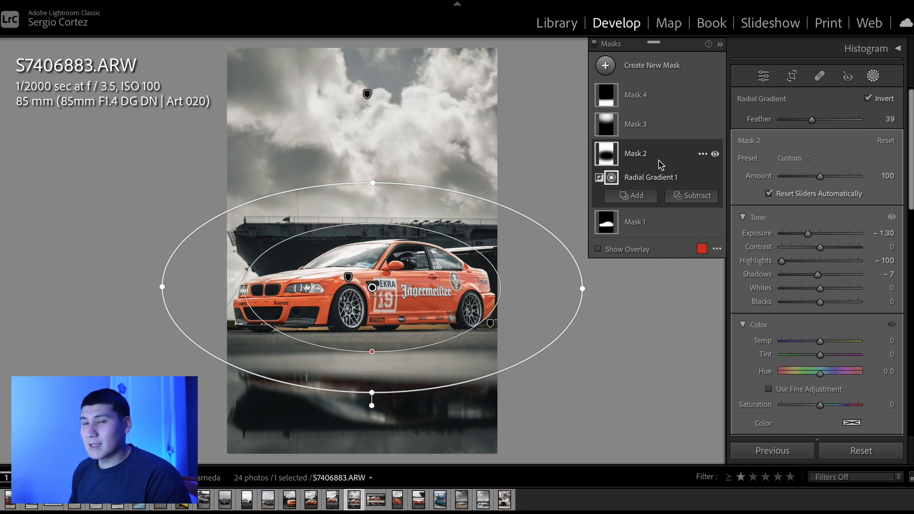
Toggle Mask 2 off and on, and select Mask 3 and toggle it to compare each mask's effect on the photo.
{"action": "left_click", "coordinate": [714, 156]}
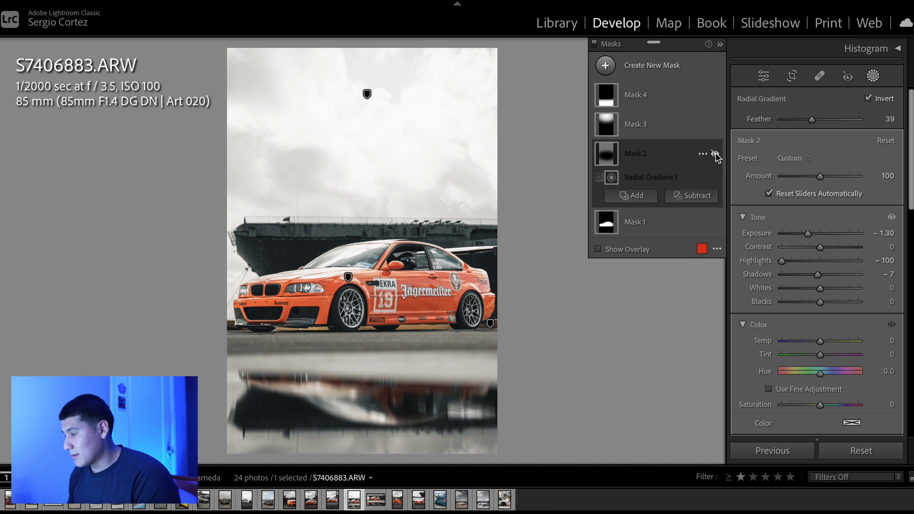
{"action": "left_click", "coordinate": [715, 154]}
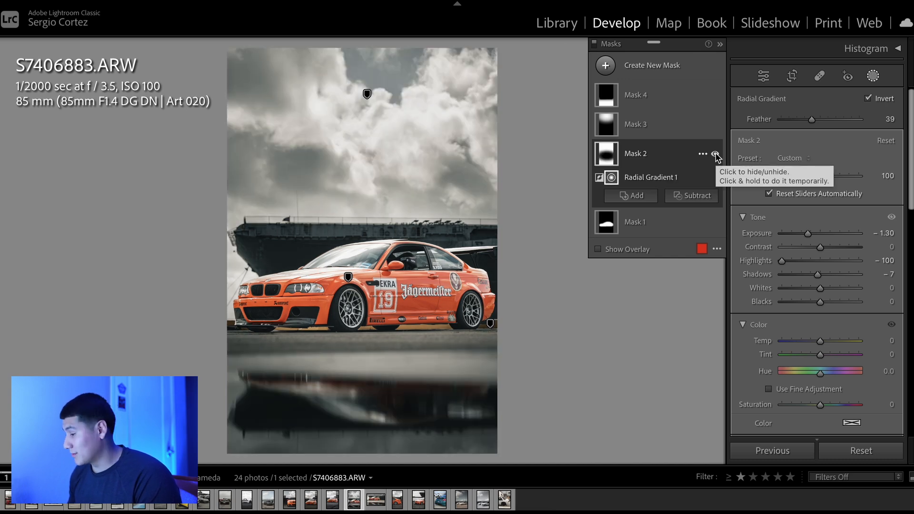
{"action": "left_click", "coordinate": [666, 123]}
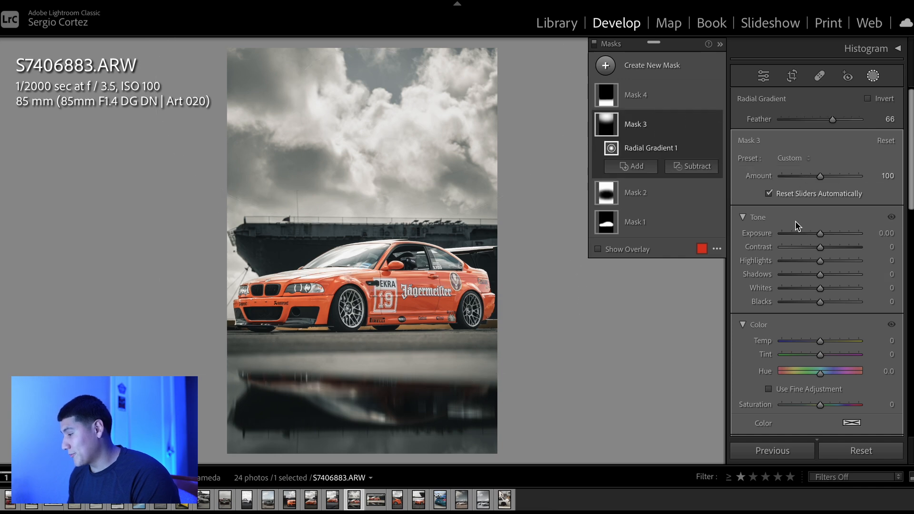
{"action": "scroll", "coordinate": [811, 280], "scroll_direction": "down", "scroll_amount": 5}
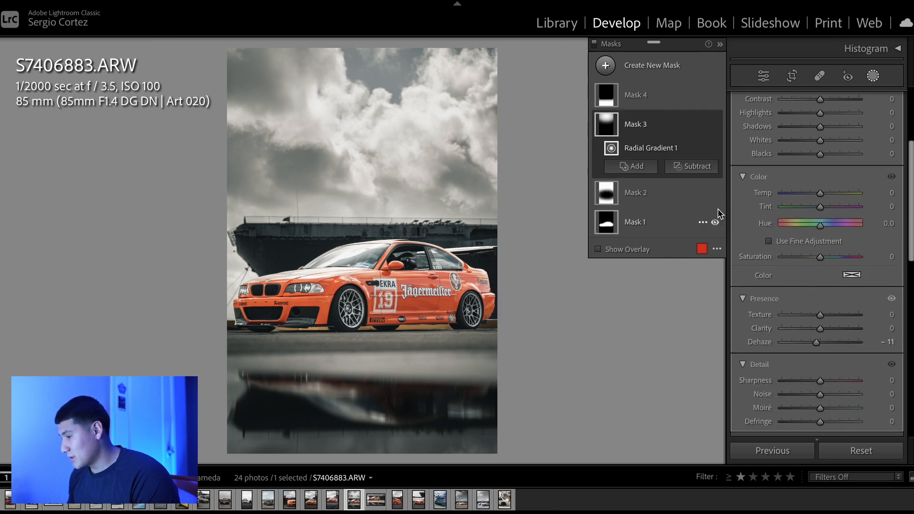
{"action": "left_click", "coordinate": [715, 125]}
{"action": "left_click", "coordinate": [715, 125]}
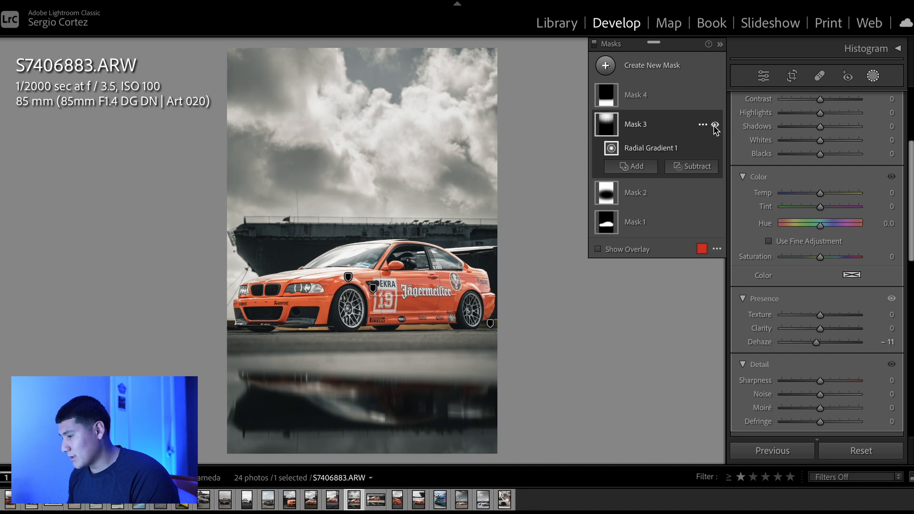
Set Mask 3's Exposure to 0.08 and toggle the mask off and on to compare its effect on the sky.
{"action": "scroll", "coordinate": [812, 226], "scroll_direction": "up", "scroll_amount": 3}
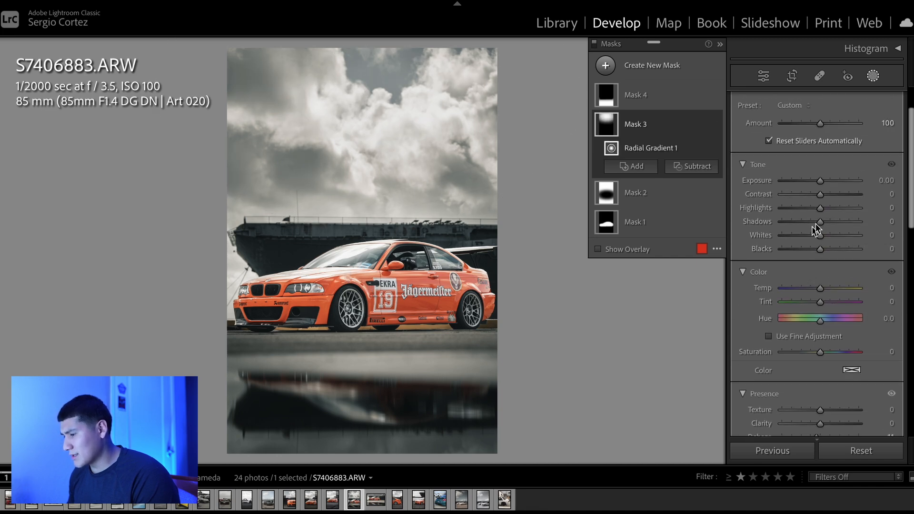
{"action": "left_click_drag", "start_coordinate": [821, 181], "coordinate": [821, 180]}
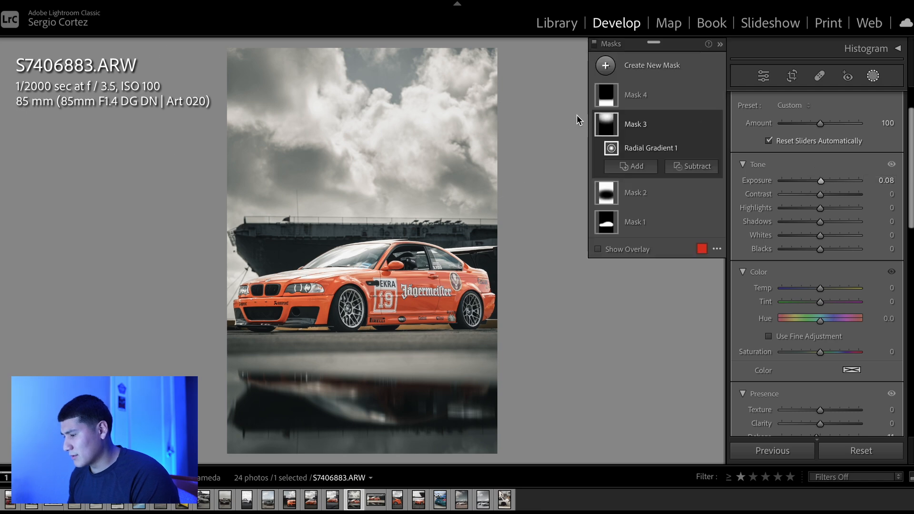
{"action": "left_click", "coordinate": [716, 126]}
{"action": "left_click", "coordinate": [715, 125]}
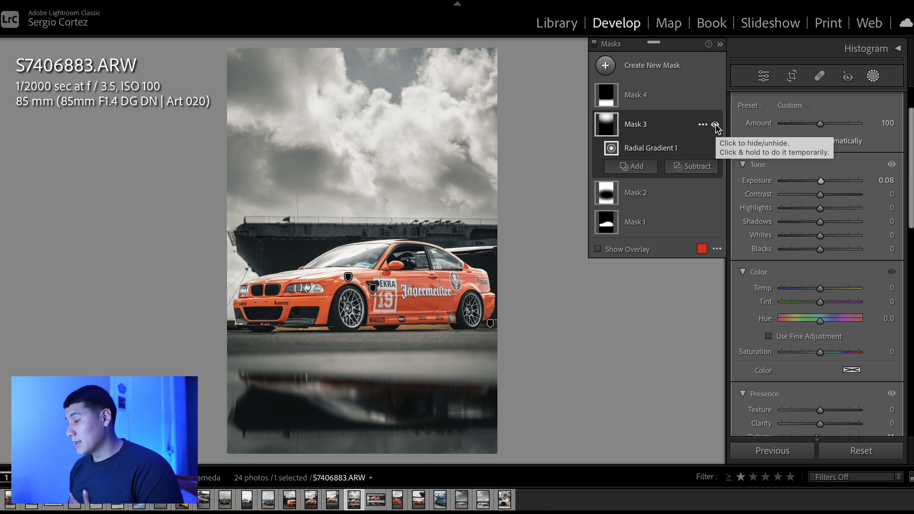
{"action": "left_click", "coordinate": [716, 125]}
{"action": "left_click", "coordinate": [716, 126]}
{"action": "left_click", "coordinate": [716, 125]}
{"action": "left_click", "coordinate": [716, 125]}
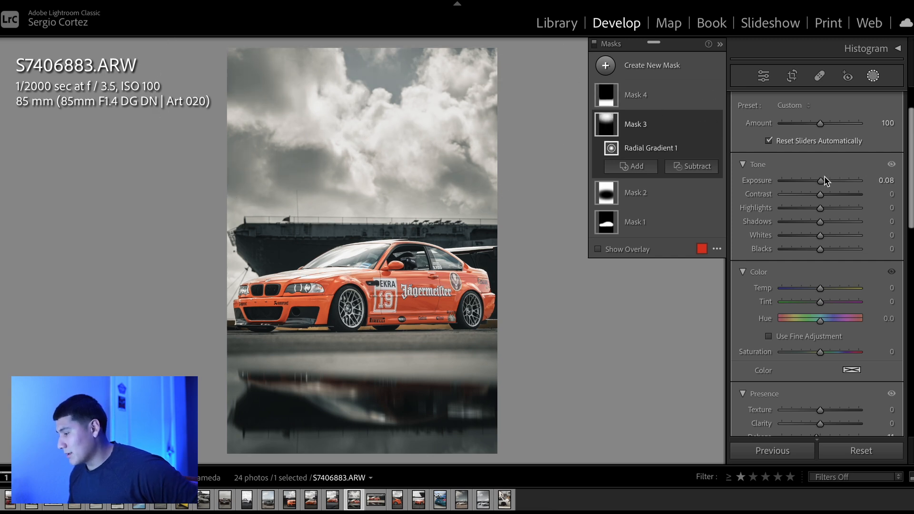
Select Mask 4, check its coverage of the ground with the overlay, and set its Exposure to −1.14.
{"action": "left_click", "coordinate": [633, 95]}
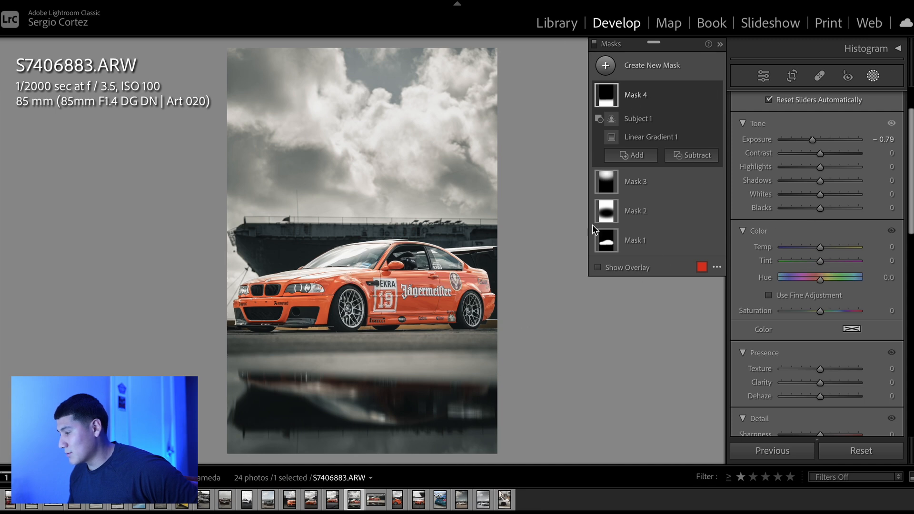
{"action": "key", "text": "o"}
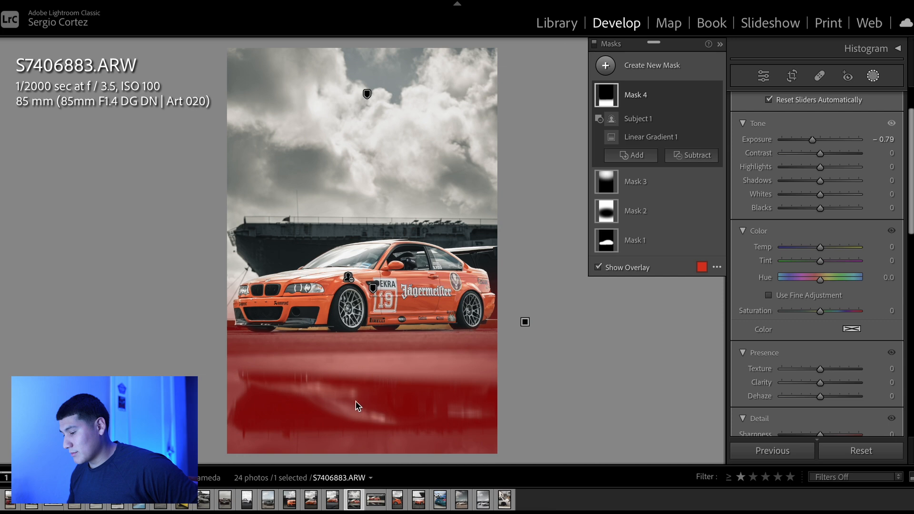
{"action": "key", "text": "o"}
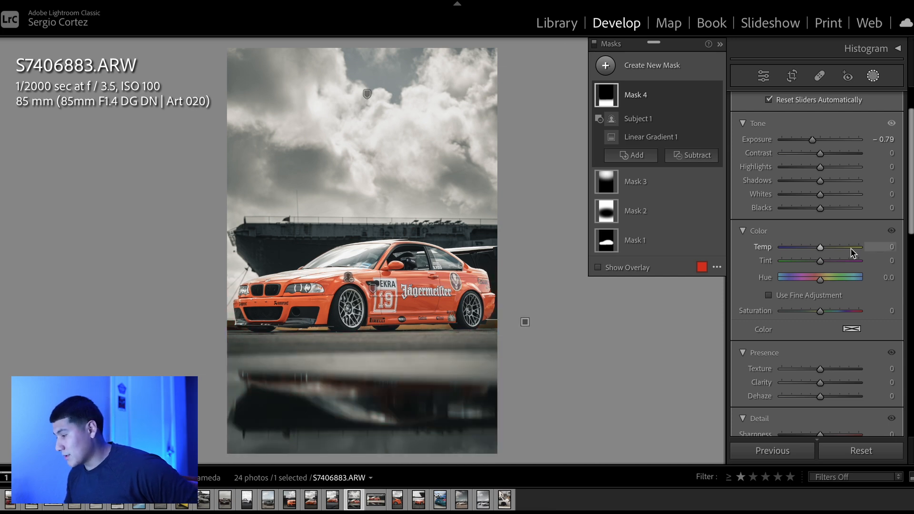
{"action": "left_click_drag", "start_coordinate": [812, 141], "coordinate": [808, 141]}
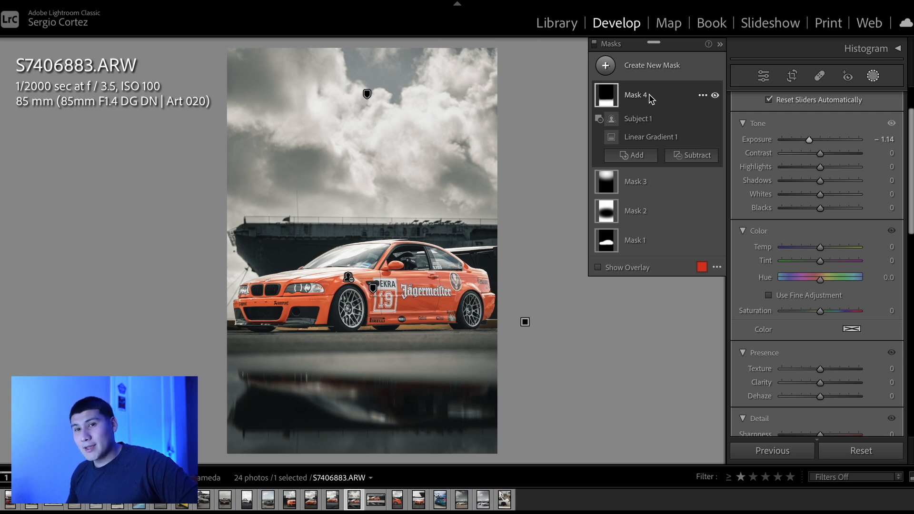
Examine the areas covered by Mask 4 and Mask 1 with the overlay, and close the masking tool.
{"action": "key", "text": "o"}
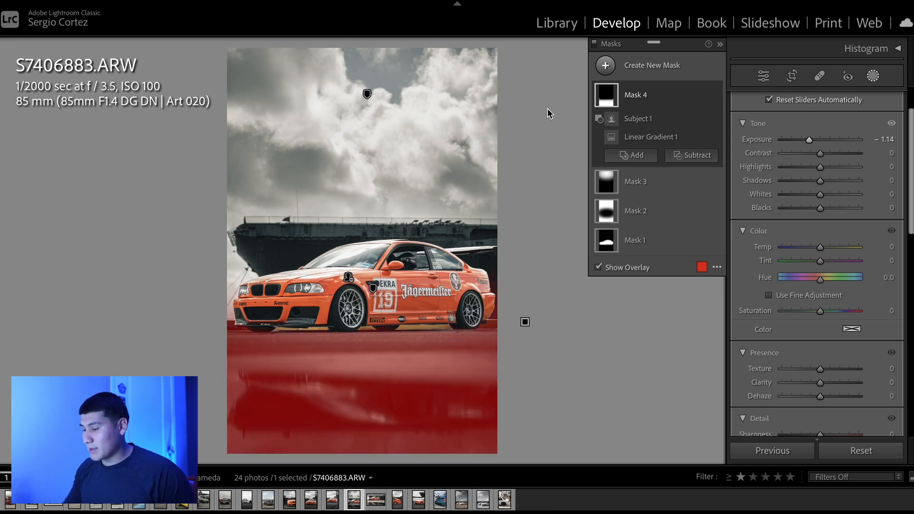
{"action": "key", "text": "o"}
{"action": "key", "text": "o"}
{"action": "key", "text": "o"}
{"action": "key", "text": "o"}
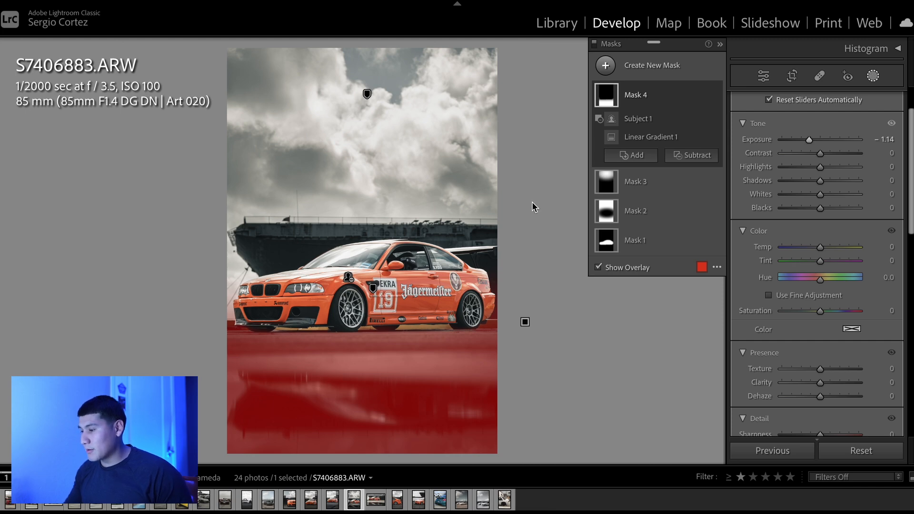
{"action": "left_click", "coordinate": [634, 180]}
{"action": "left_click", "coordinate": [638, 215]}
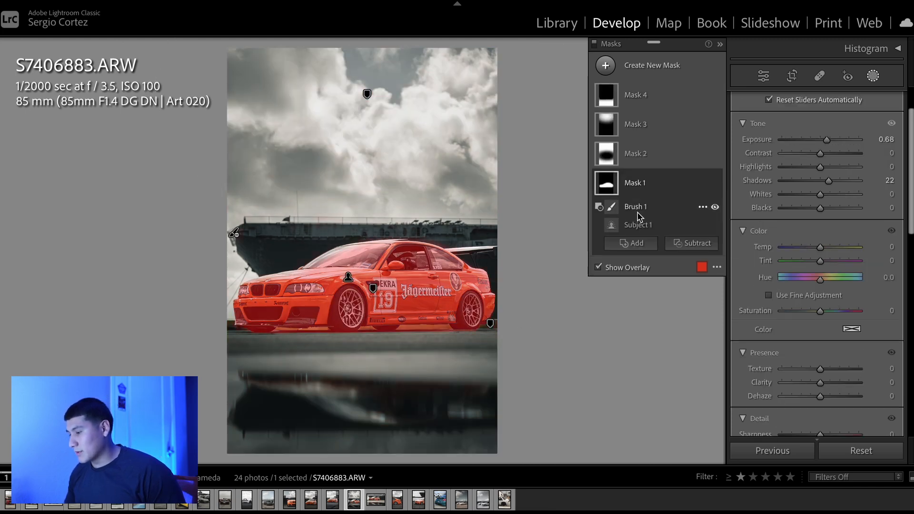
{"action": "key", "text": "o"}
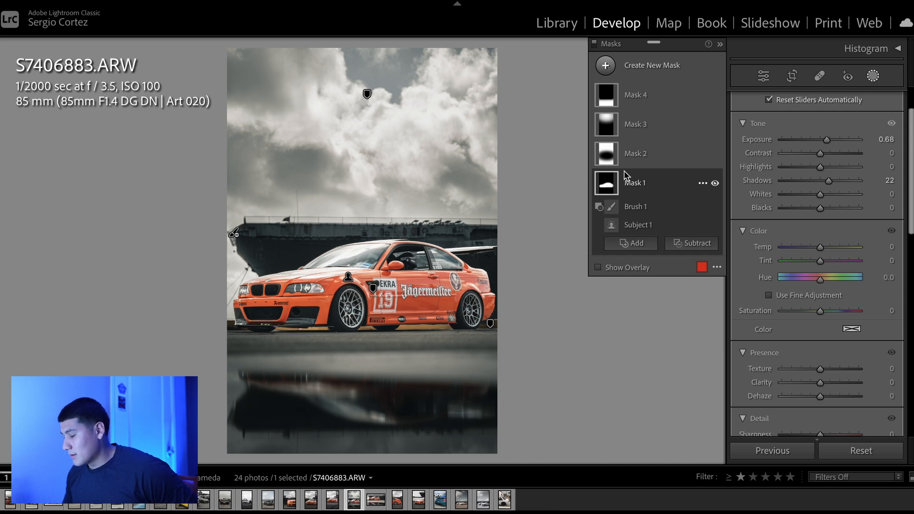
{"action": "key", "text": "shift+w"}
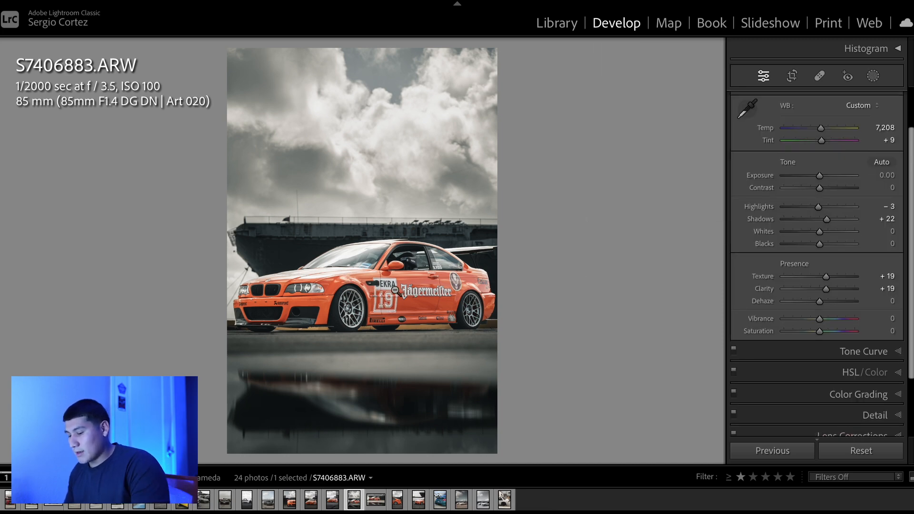
Clone out the small tuft of grass on the ground beside the car's tire using a size 31 brush.
{"action": "key", "text": "q"}
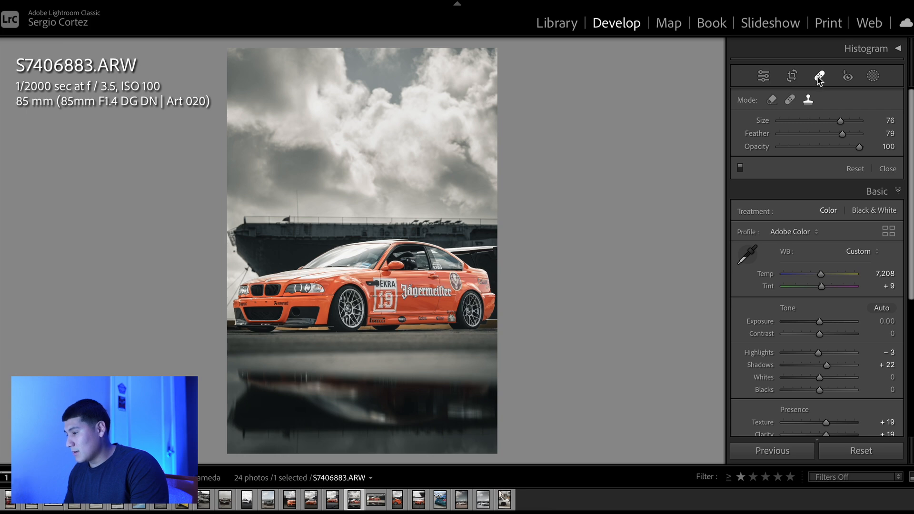
{"action": "key", "text": "ctrl+equal"}
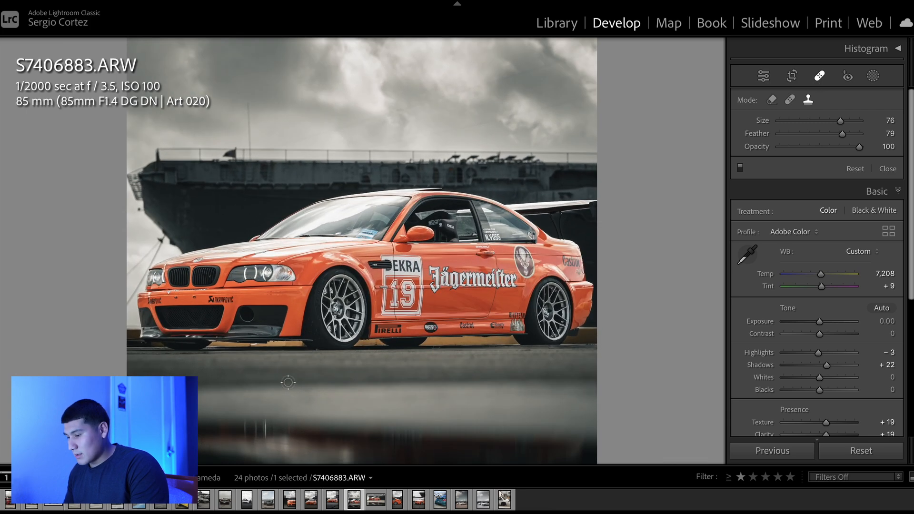
{"action": "key", "text": "ctrl+equal"}
{"action": "key", "text": "ctrl+equal"}
{"action": "key", "text": "q"}
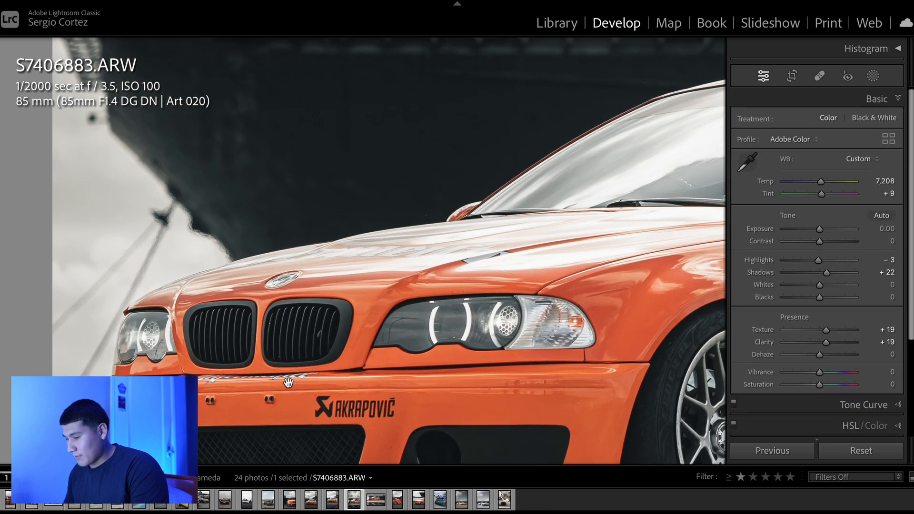
{"action": "scroll", "coordinate": [288, 382], "scroll_direction": "down", "scroll_amount": 8}
{"action": "scroll", "coordinate": [502, 176], "scroll_direction": "down", "scroll_amount": 3}
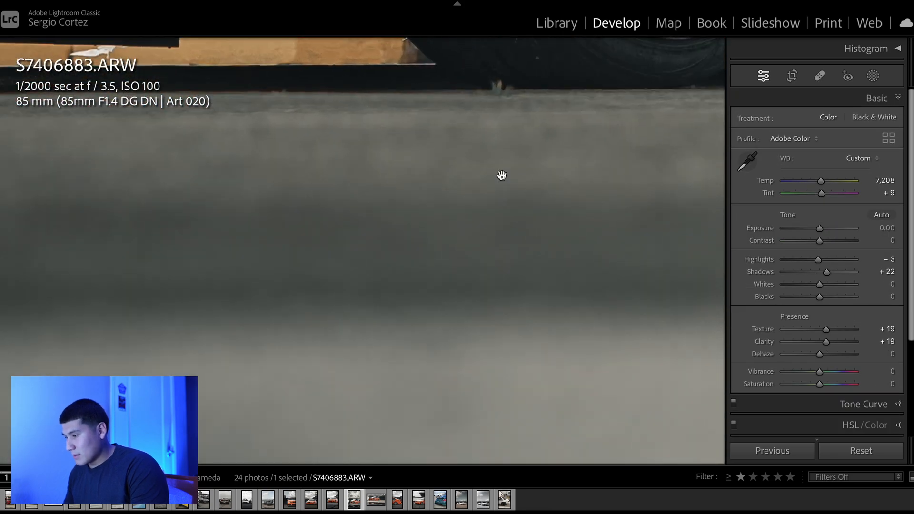
{"action": "scroll", "coordinate": [502, 175], "scroll_direction": "up", "scroll_amount": 3}
{"action": "key", "text": "ctrl+equal"}
{"action": "scroll", "coordinate": [501, 175], "scroll_direction": "up", "scroll_amount": 3}
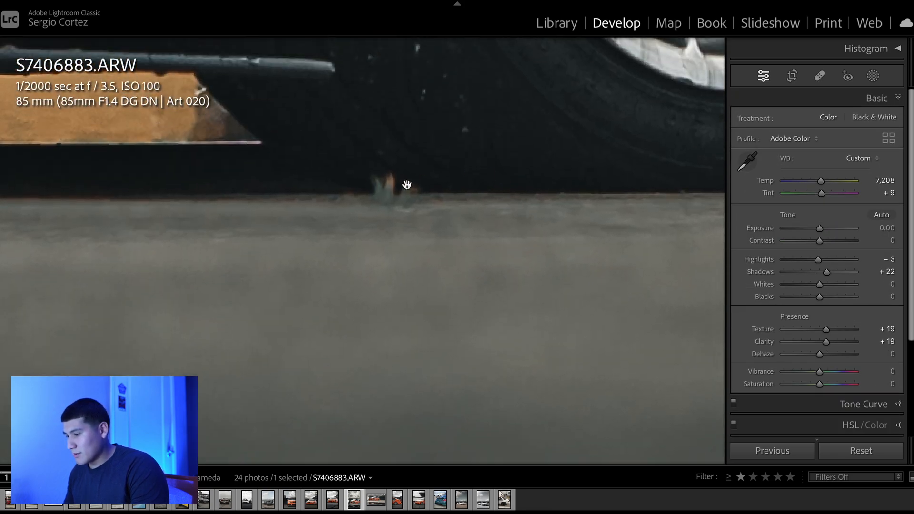
{"action": "key", "text": "q"}
{"action": "scroll", "coordinate": [395, 188], "scroll_direction": "down", "scroll_amount": 10}
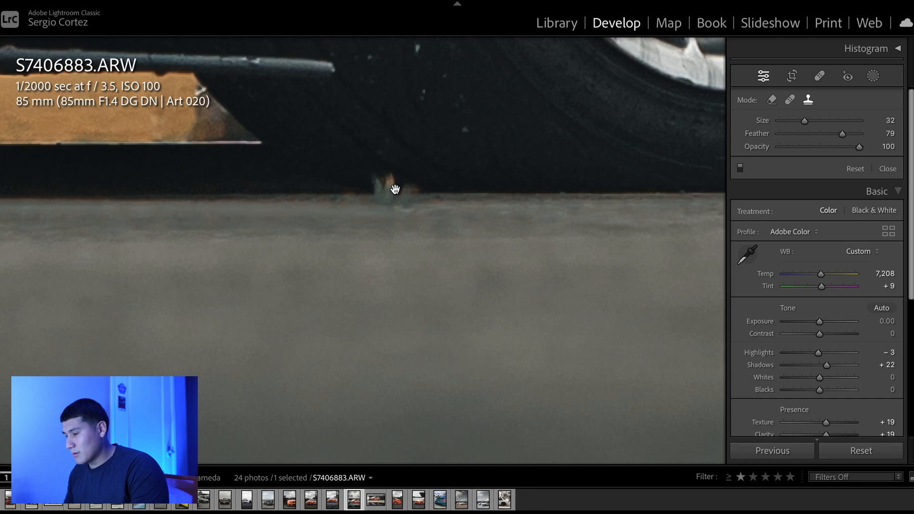
{"action": "left_click", "coordinate": [395, 189]}
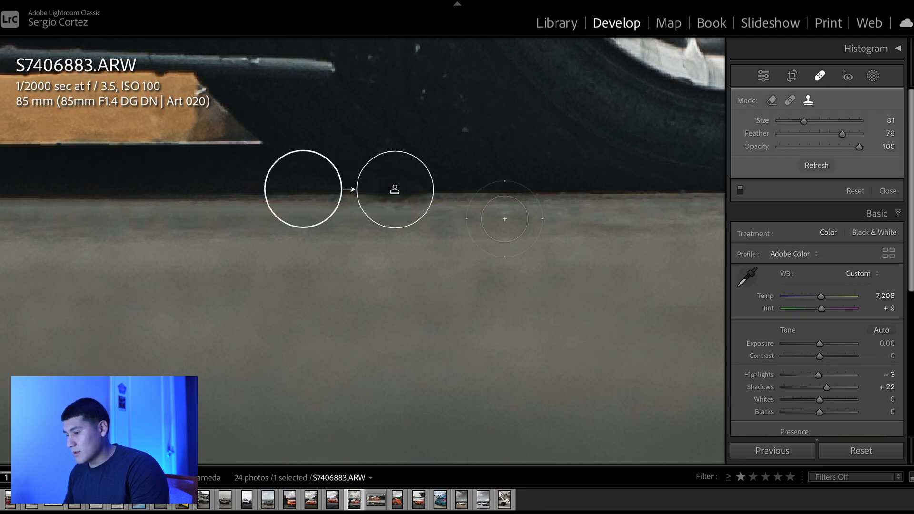
{"action": "key", "text": "q"}
{"action": "left_click", "coordinate": [503, 218]}
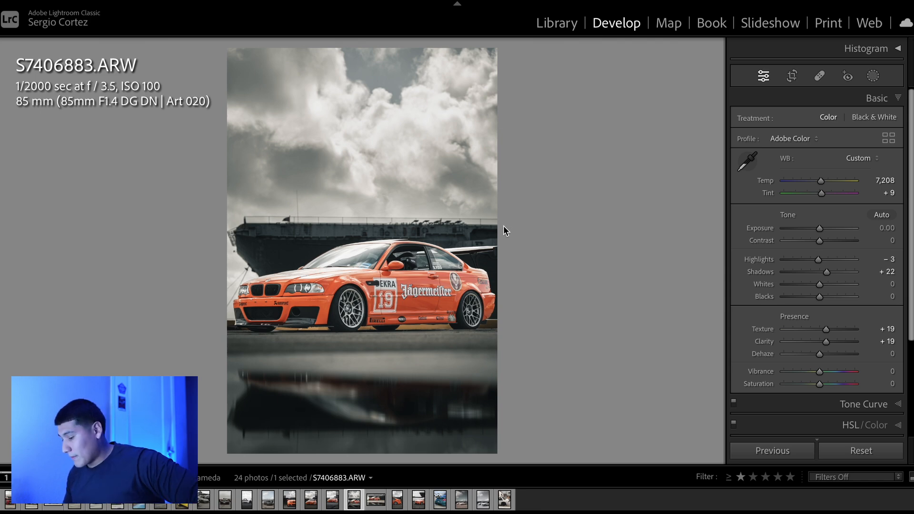
Compare the photo before and after the edit with the surrounding interface blacked out.
{"action": "key", "text": "l"}
{"action": "key", "text": "l"}
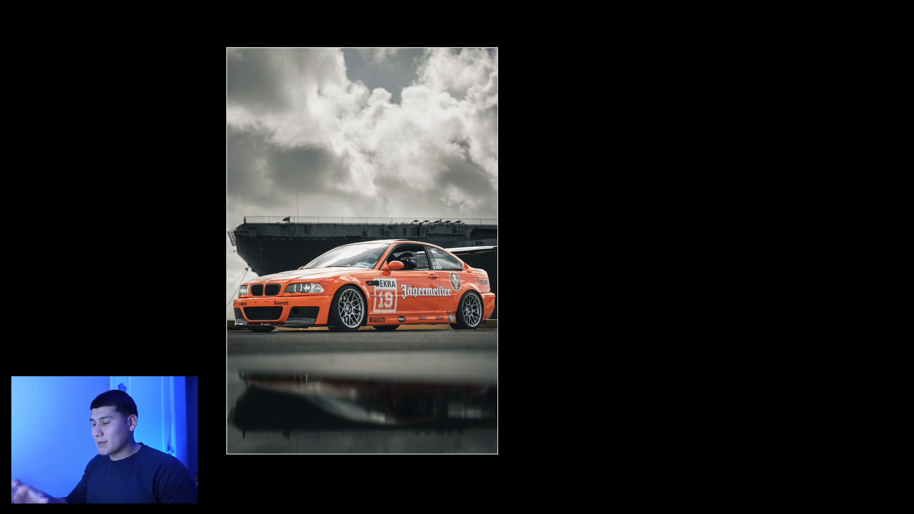
{"action": "key", "text": "backslash"}
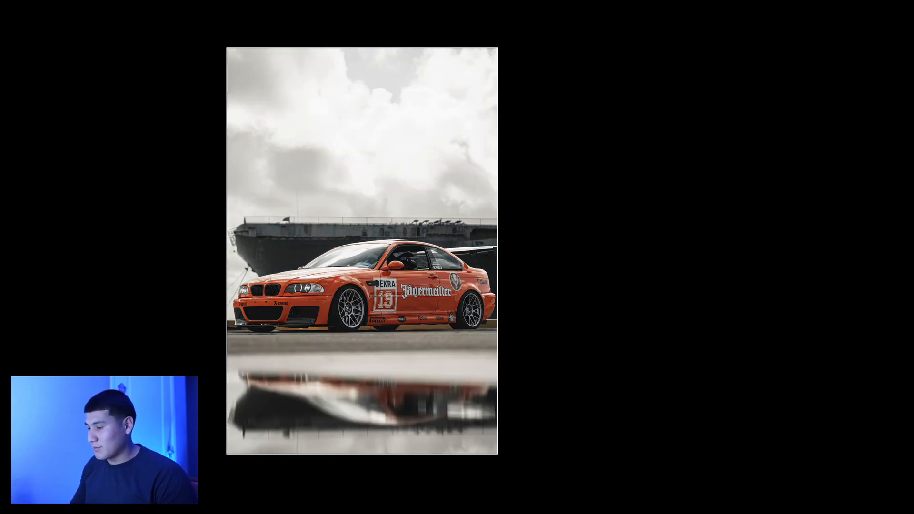
{"action": "key", "text": "backslash"}
{"action": "key", "text": "backslash"}
{"action": "key", "text": "backslash"}
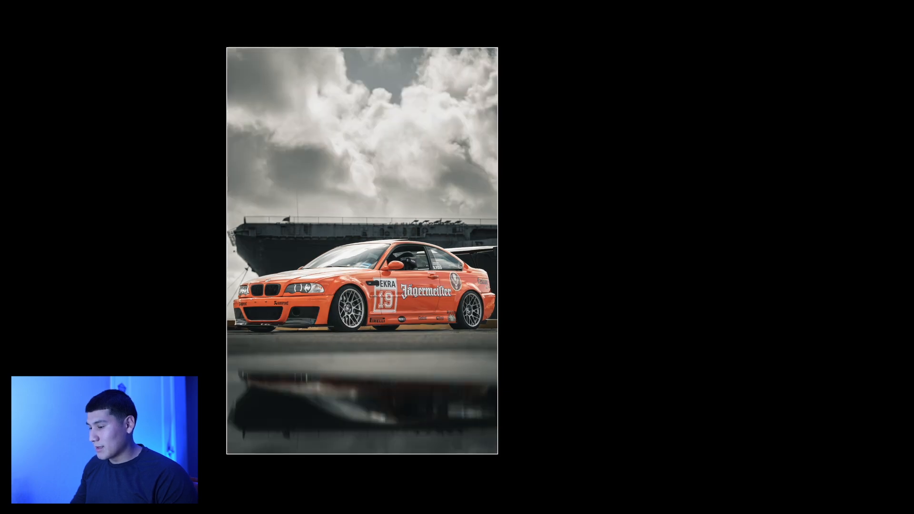
{"action": "key", "text": "l"}
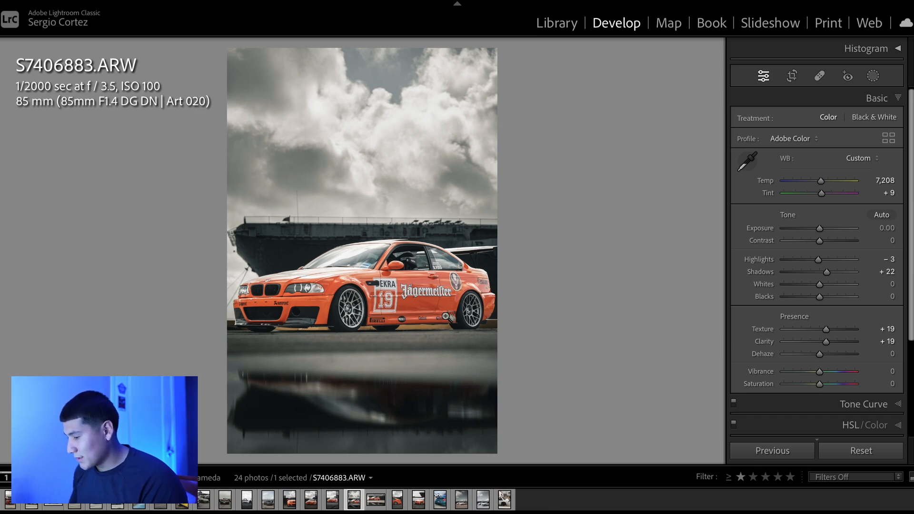
Try a new linear gradient mask and a large radial gradient mask around the car, deleting each, and close the masking tool.
{"action": "key", "text": "m"}
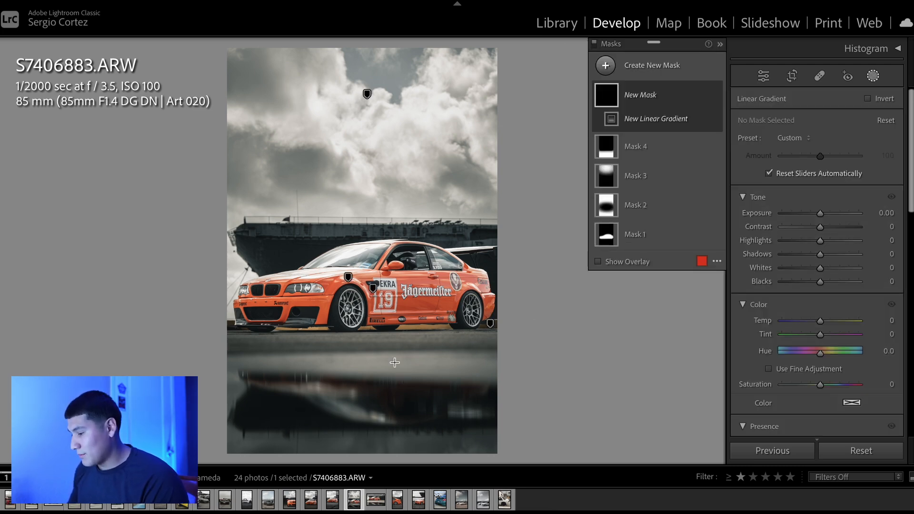
{"action": "left_click_drag", "start_coordinate": [389, 363], "coordinate": [435, 54]}
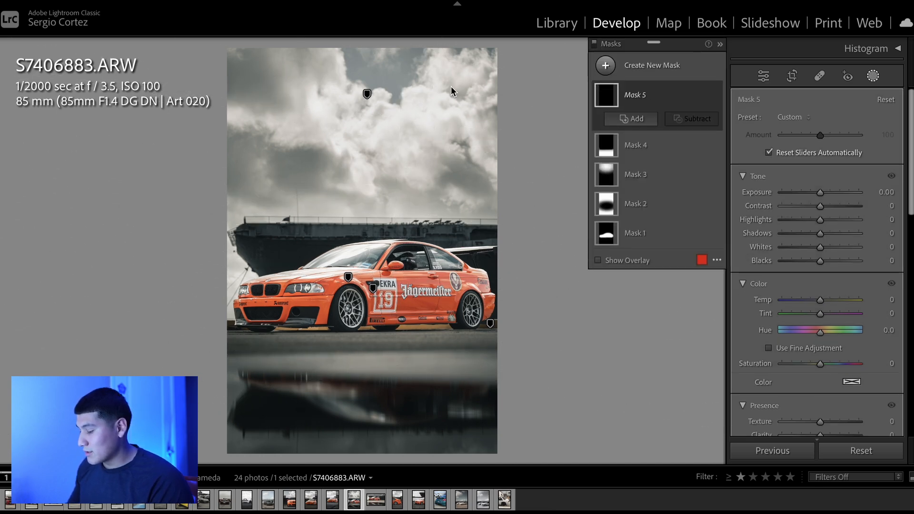
{"action": "key", "text": "Delete"}
{"action": "key", "text": "shift+m"}
{"action": "left_click_drag", "start_coordinate": [348, 256], "coordinate": [615, 417]}
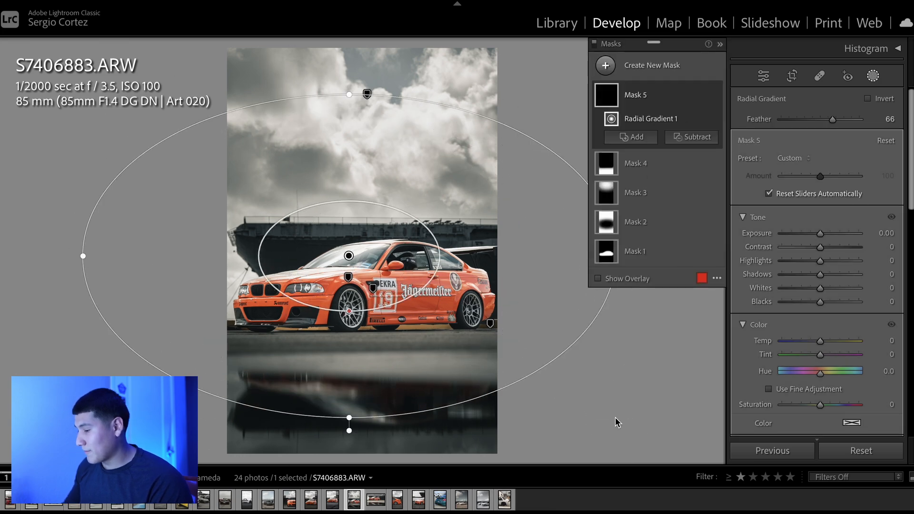
{"action": "key", "text": "Delete"}
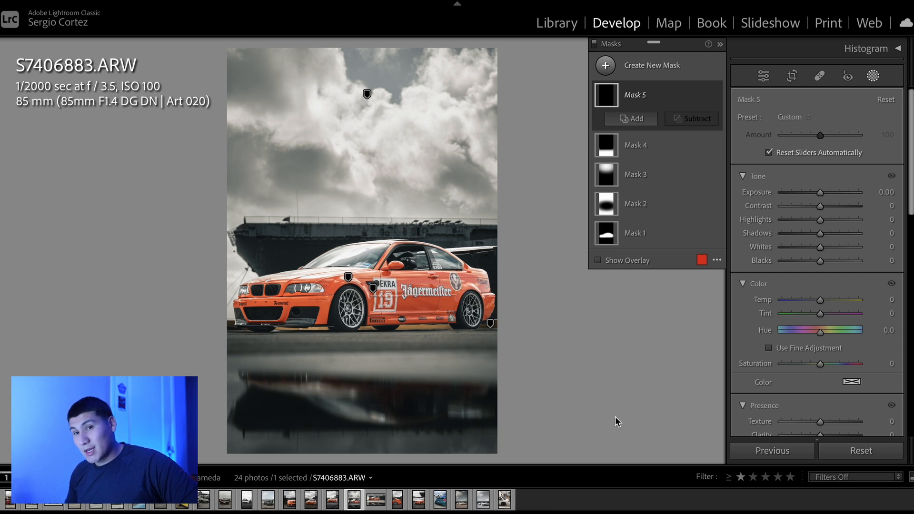
{"action": "key", "text": "shift+w"}
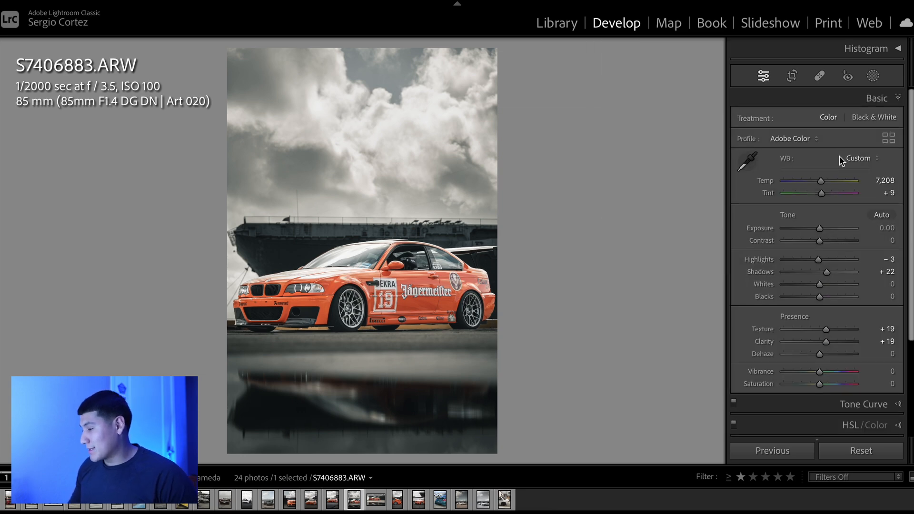
Try resetting the white balance temperature to 5,250 and repeatedly undo and redo it to compare with the warmer setting.
{"action": "double_click", "coordinate": [764, 181]}
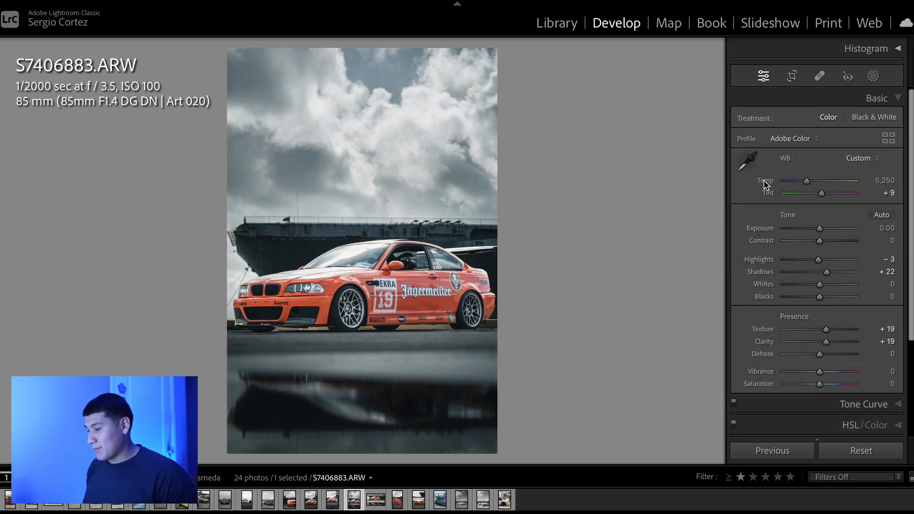
{"action": "key", "text": "ctrl+z"}
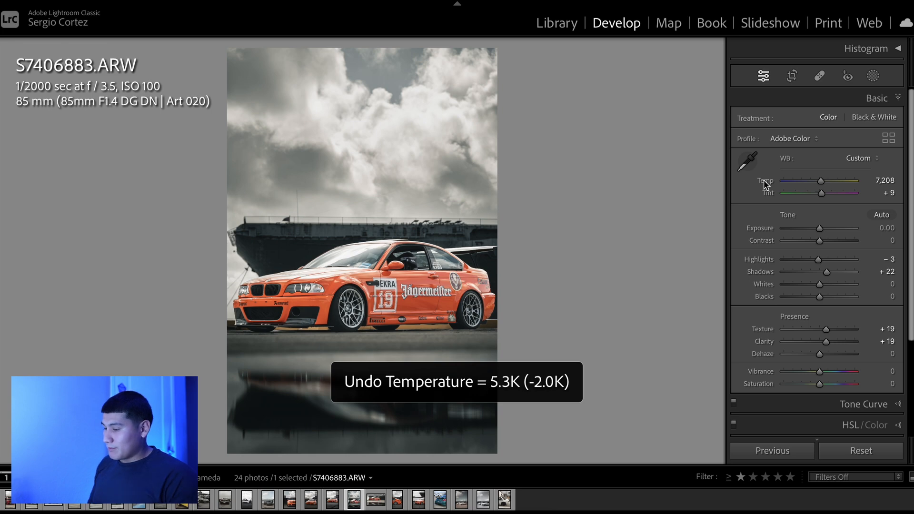
{"action": "key", "text": "ctrl+y"}
{"action": "key", "text": "ctrl+z"}
{"action": "key", "text": "ctrl+y"}
{"action": "key", "text": "ctrl+z"}
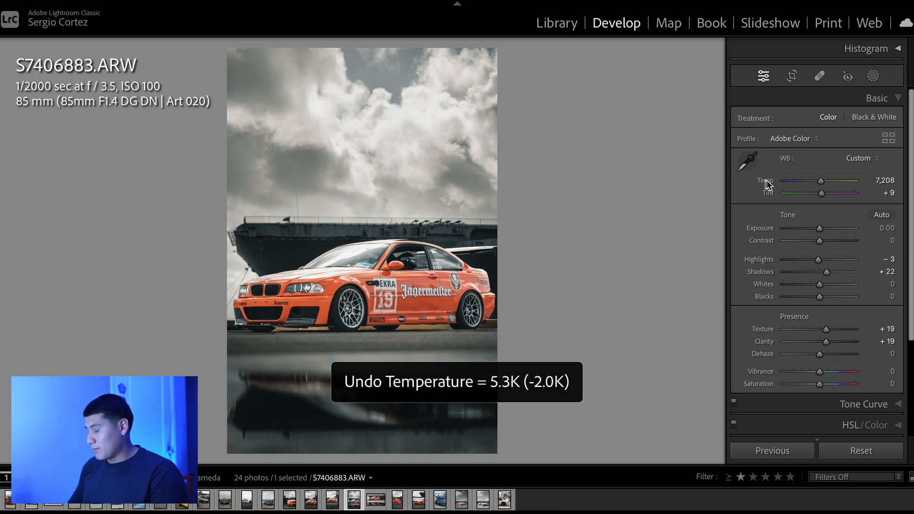
{"action": "key", "text": "ctrl+y"}
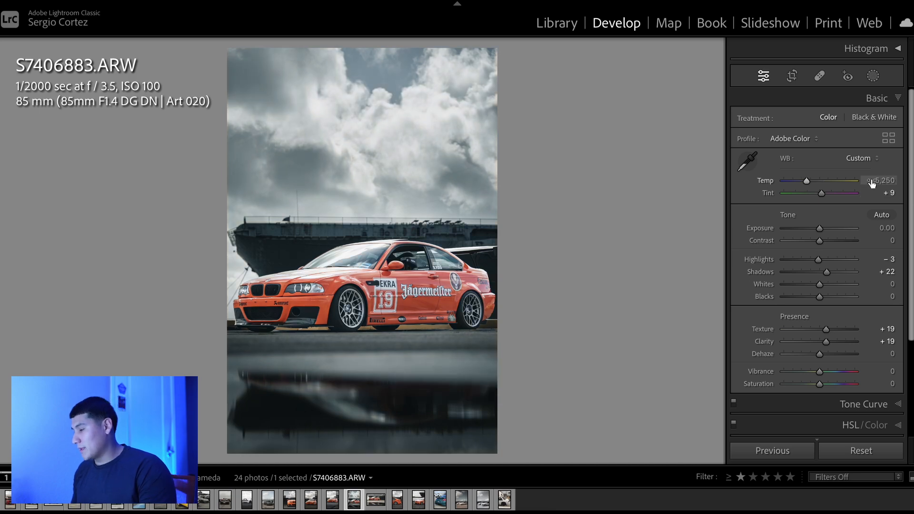
{"action": "key", "text": "ctrl+z"}
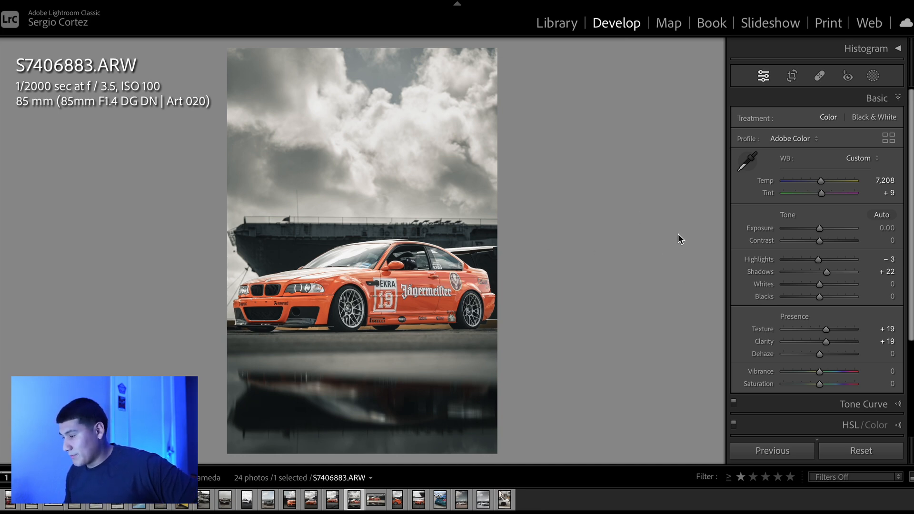
{"action": "key", "text": "ctrl+z"}
{"action": "key", "text": "ctrl+shift+z"}
{"action": "key", "text": "ctrl+shift+z"}
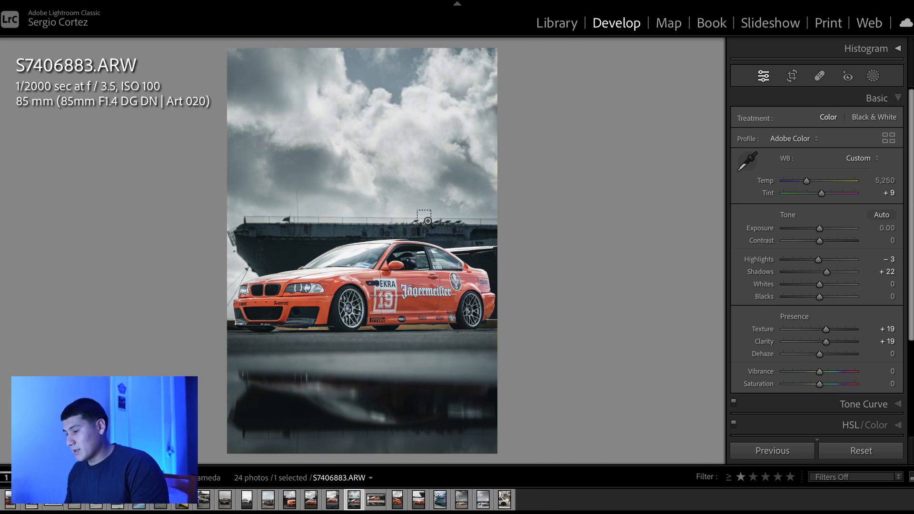
Try a blue saturation of −100 in the HSL/Color adjustments, and undo it together with the temperature reset.
{"action": "scroll", "coordinate": [834, 300], "scroll_direction": "down", "scroll_amount": 2}
{"action": "left_click", "coordinate": [878, 329]}
{"action": "left_click", "coordinate": [832, 160]}
{"action": "left_click_drag", "start_coordinate": [823, 205], "coordinate": [744, 206]}
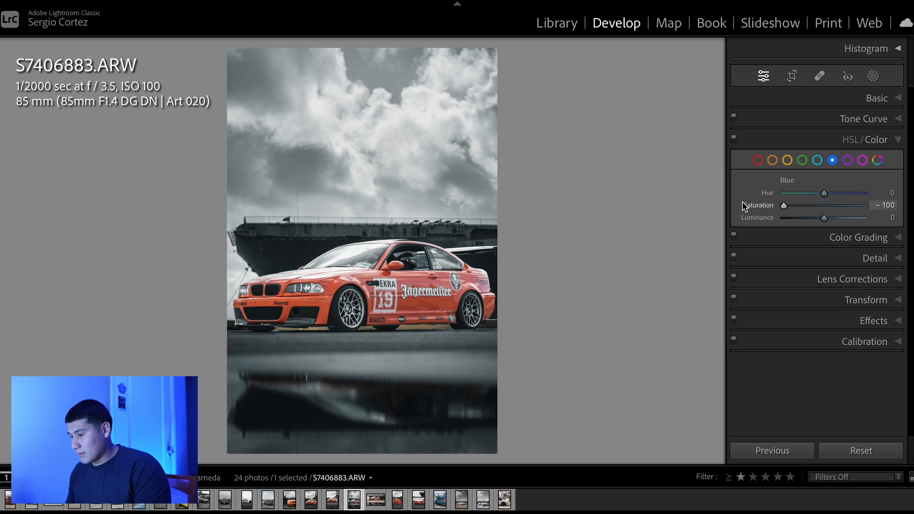
{"action": "key", "text": "ctrl+z"}
{"action": "key", "text": "ctrl+z"}
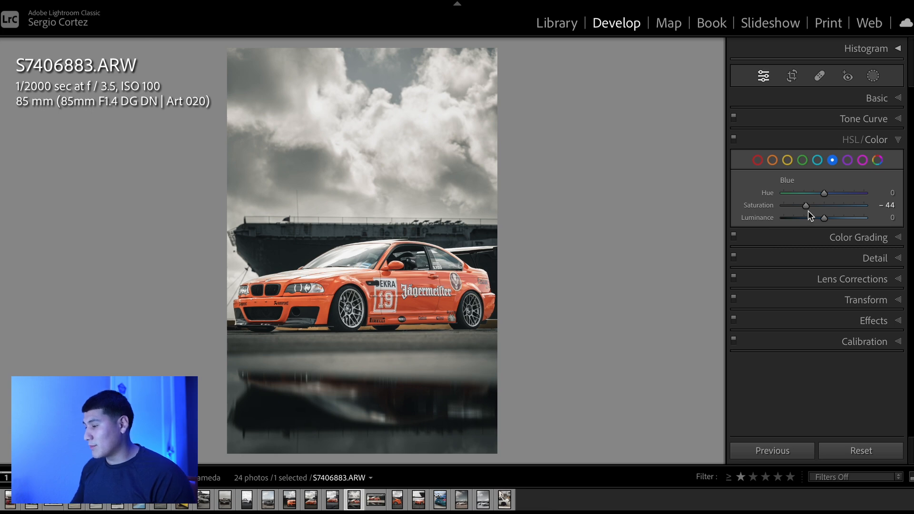
Compare the photo with the tone curve adjustments switched off and on.
{"action": "left_click", "coordinate": [847, 76]}
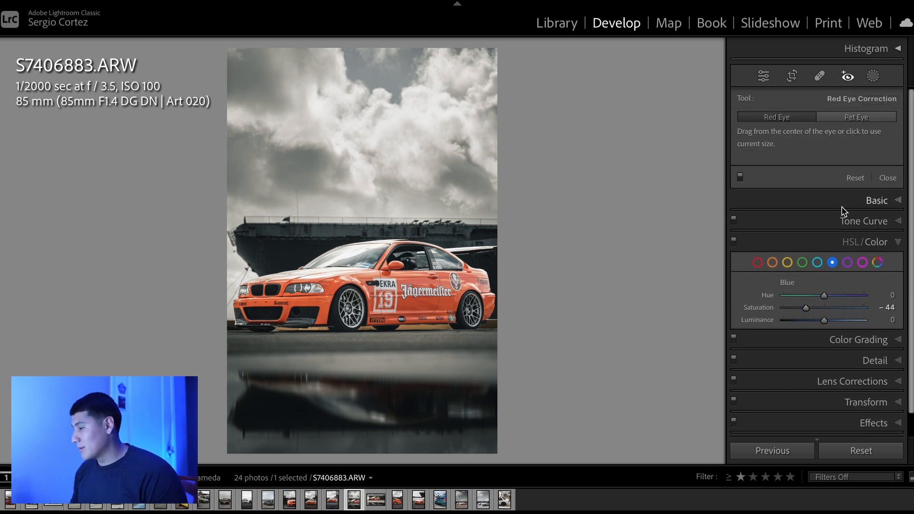
{"action": "left_click", "coordinate": [848, 76]}
{"action": "left_click", "coordinate": [875, 97]}
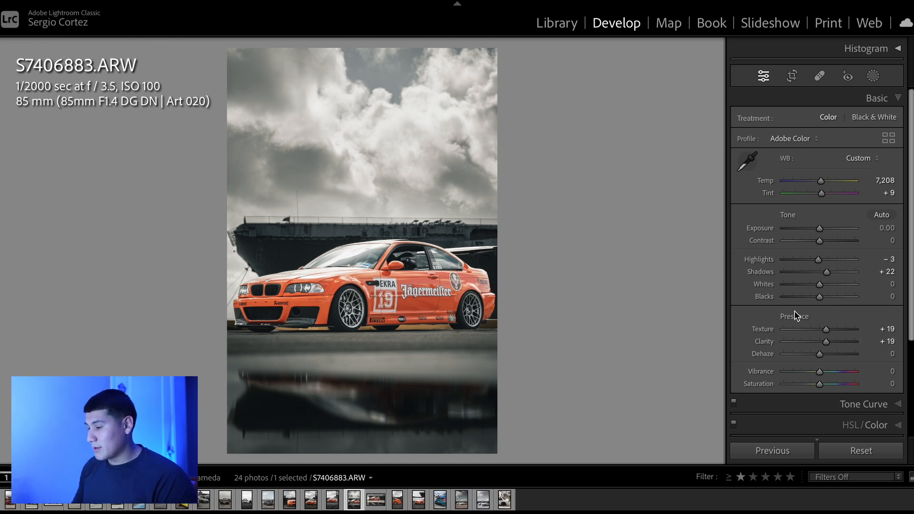
{"action": "scroll", "coordinate": [793, 326], "scroll_direction": "down", "scroll_amount": 3}
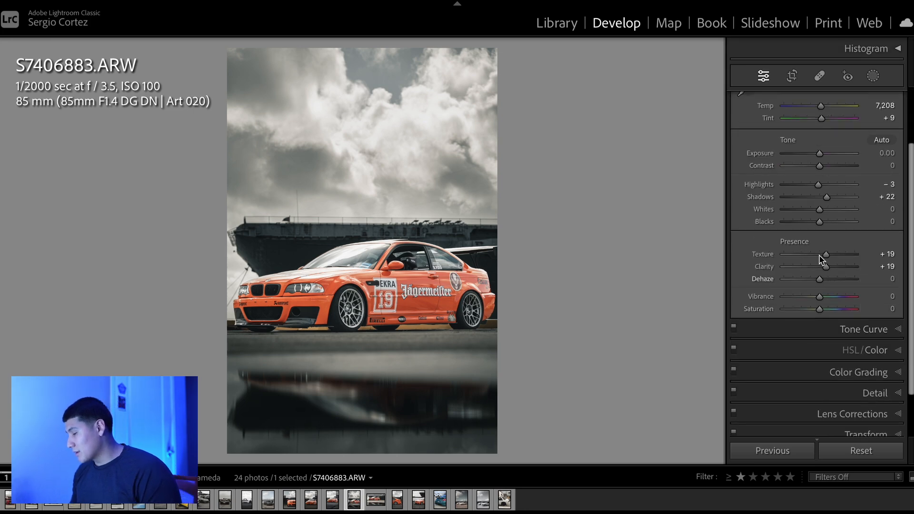
{"action": "scroll", "coordinate": [832, 244], "scroll_direction": "down", "scroll_amount": 2}
{"action": "left_click", "coordinate": [836, 269]}
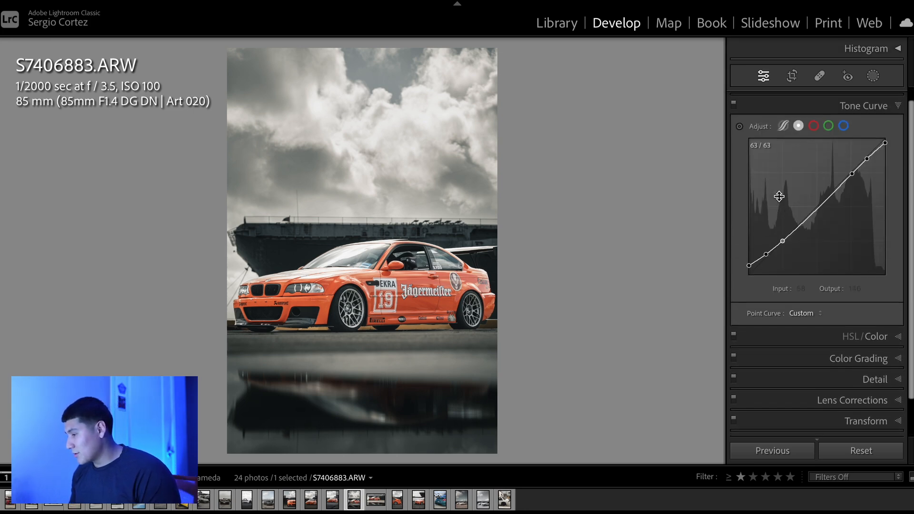
{"action": "left_click", "coordinate": [734, 104]}
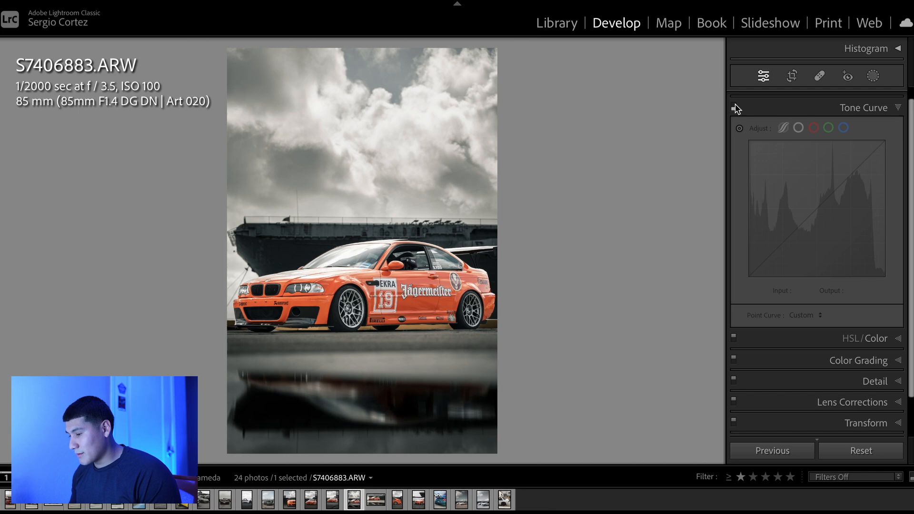
{"action": "left_click", "coordinate": [734, 107]}
{"action": "left_click", "coordinate": [734, 107]}
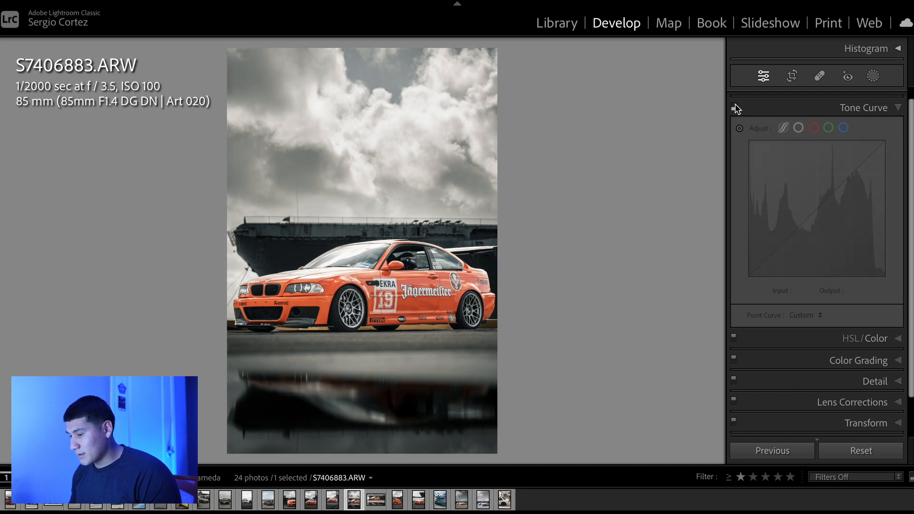
{"action": "left_click", "coordinate": [735, 108]}
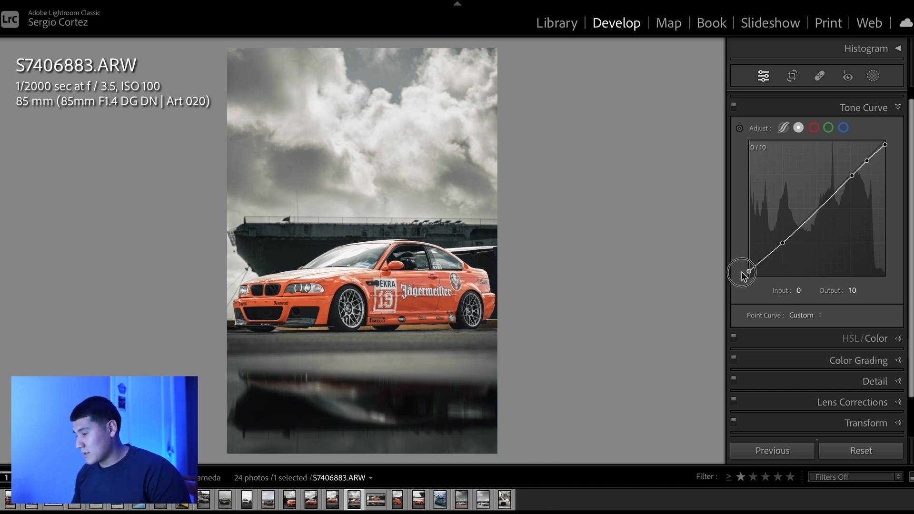
Compare the tone curve's lowered black point by undo and redo, and try a shadow point at input 29, output 35.
{"action": "key", "text": "ctrl+z"}
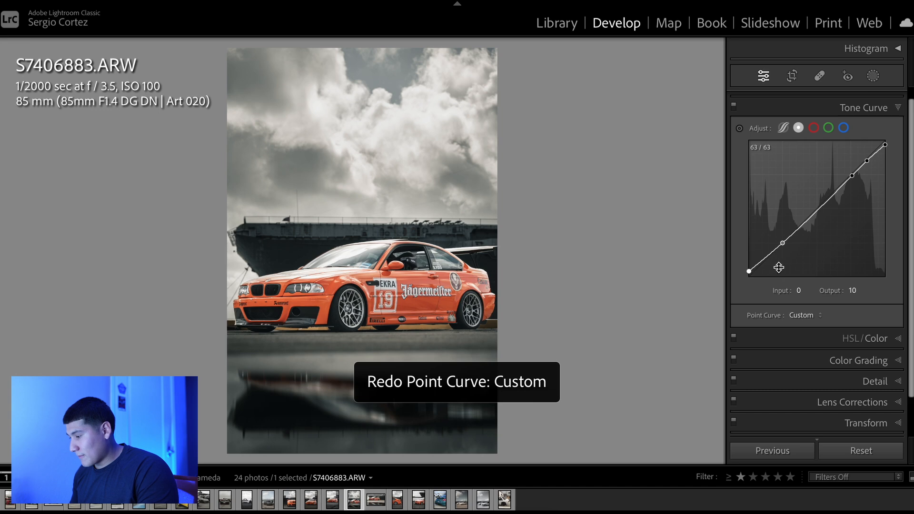
{"action": "left_click_drag", "start_coordinate": [765, 257], "coordinate": [765, 264]}
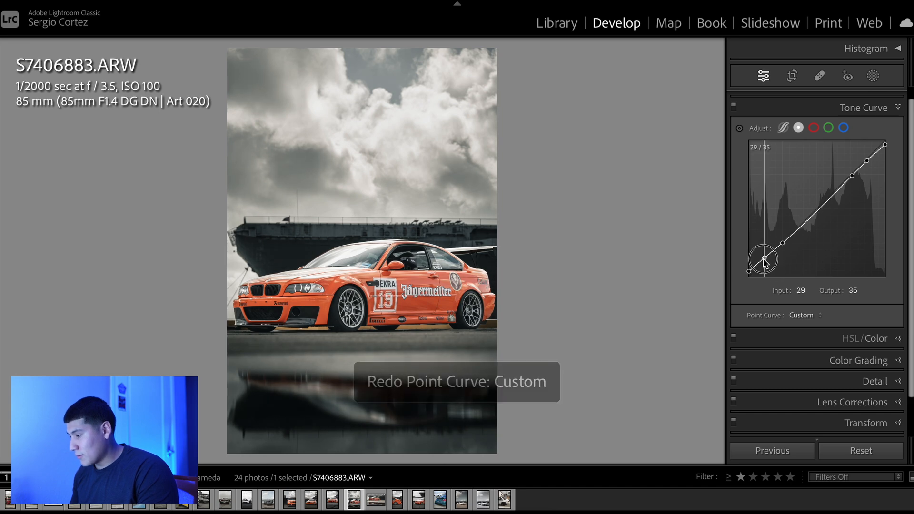
{"action": "key", "text": "ctrl+z"}
{"action": "key", "text": "ctrl+shift+z"}
{"action": "key", "text": "ctrl+z"}
{"action": "left_click", "coordinate": [734, 105]}
{"action": "left_click", "coordinate": [733, 105]}
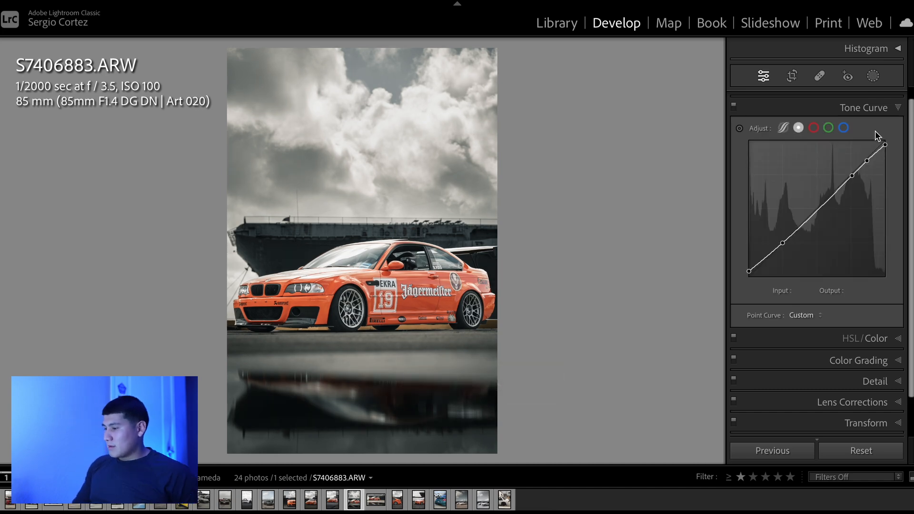
Raise the tone curve's white point to output 255 and compare the photo with the change and the whole curve off and on.
{"action": "left_click_drag", "start_coordinate": [884, 144], "coordinate": [888, 127]}
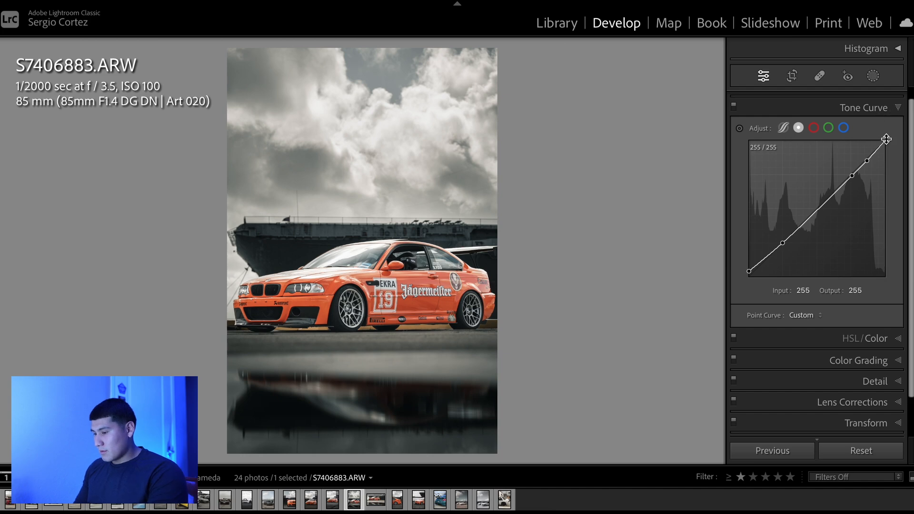
{"action": "key", "text": "ctrl+z"}
{"action": "key", "text": "ctrl+shift+z"}
{"action": "key", "text": "ctrl+z"}
{"action": "key", "text": "ctrl+shift+z"}
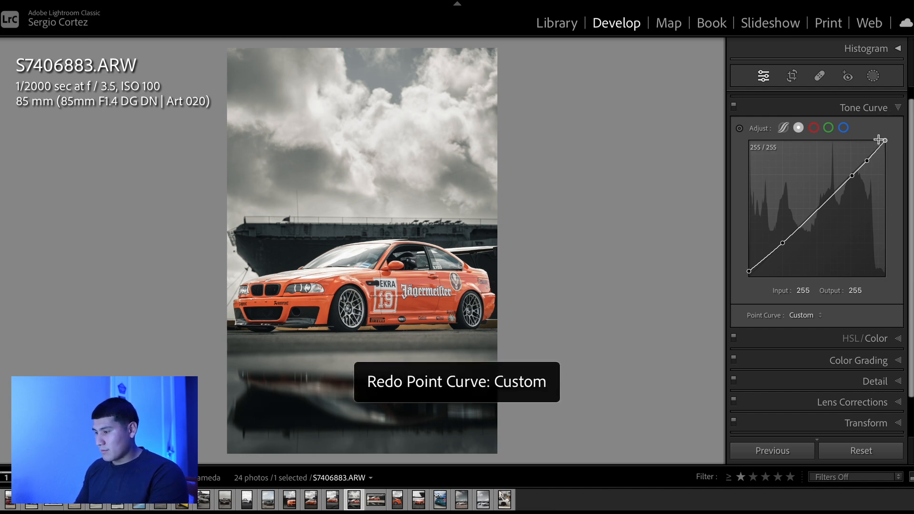
{"action": "left_click", "coordinate": [733, 105]}
{"action": "left_click", "coordinate": [734, 106]}
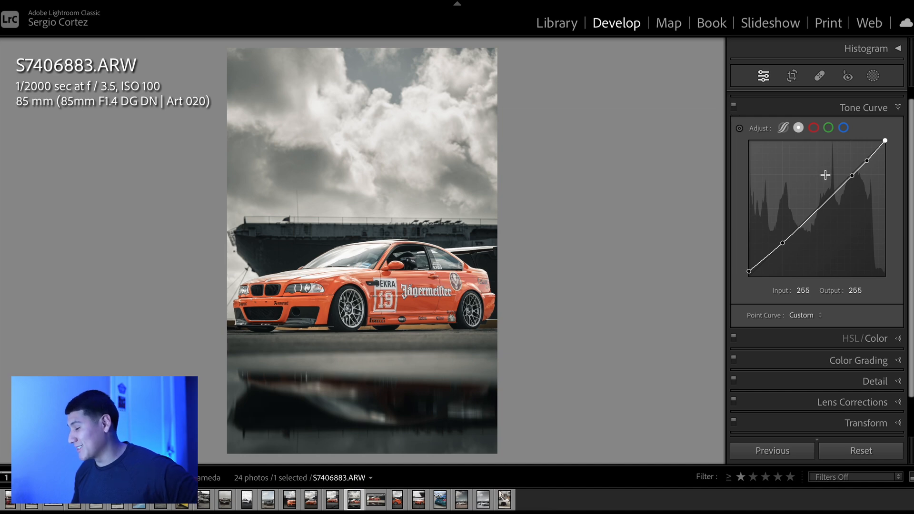
Show the hue, saturation and luminance adjustments for all colors and compare the photo before and after the edit.
{"action": "scroll", "coordinate": [827, 210], "scroll_direction": "down", "scroll_amount": 2}
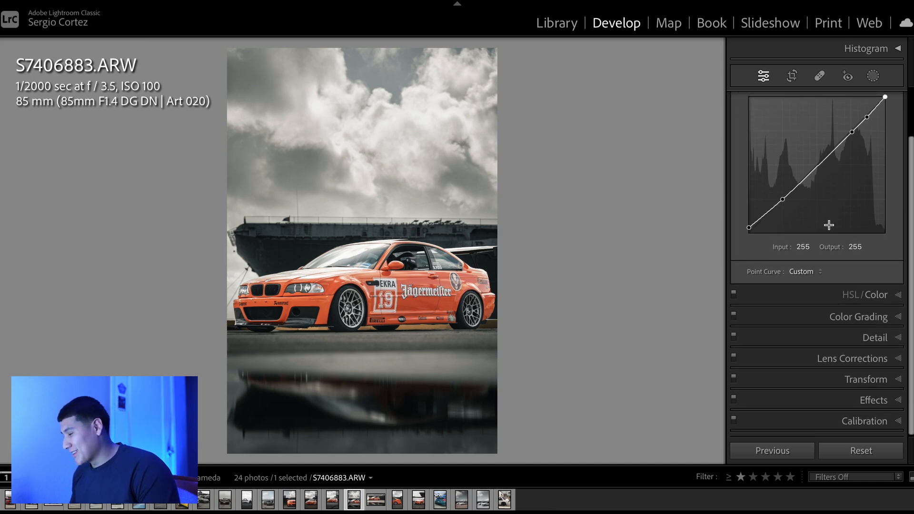
{"action": "left_click", "coordinate": [851, 300]}
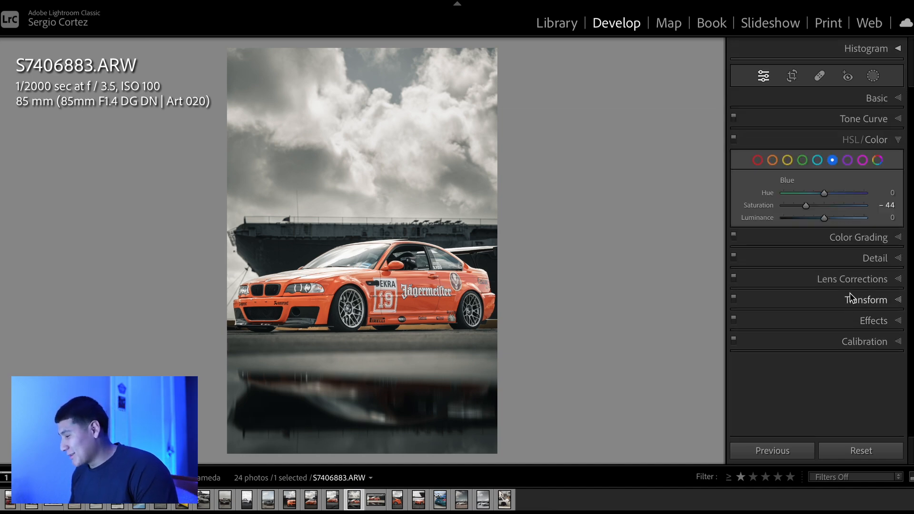
{"action": "left_click", "coordinate": [850, 139]}
{"action": "scroll", "coordinate": [823, 125], "scroll_direction": "down", "scroll_amount": 2}
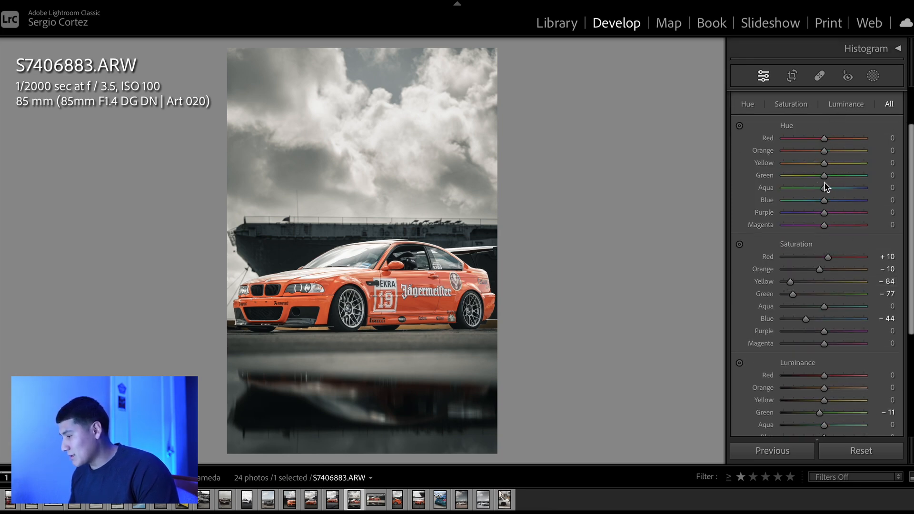
{"action": "scroll", "coordinate": [824, 228], "scroll_direction": "down", "scroll_amount": 1}
{"action": "key", "text": "backslash"}
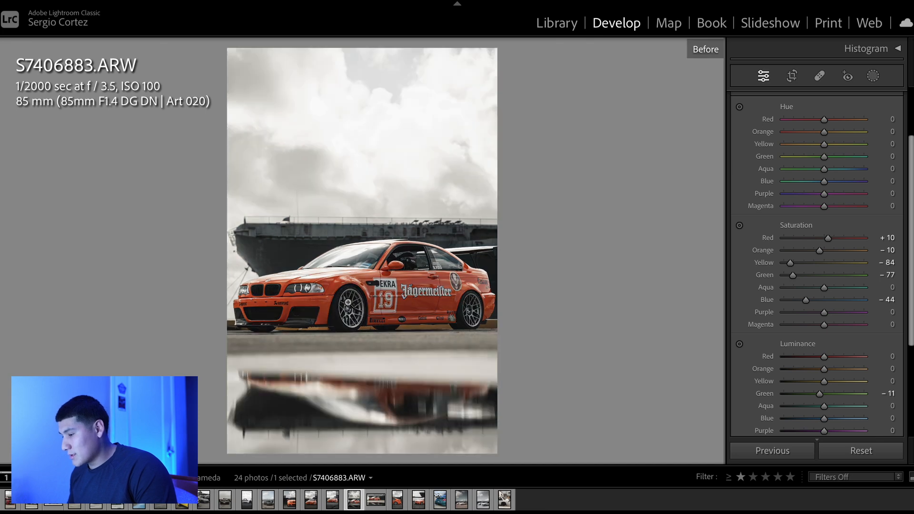
{"action": "key", "text": "backslash"}
{"action": "key", "text": "backslash"}
{"action": "key", "text": "backslash"}
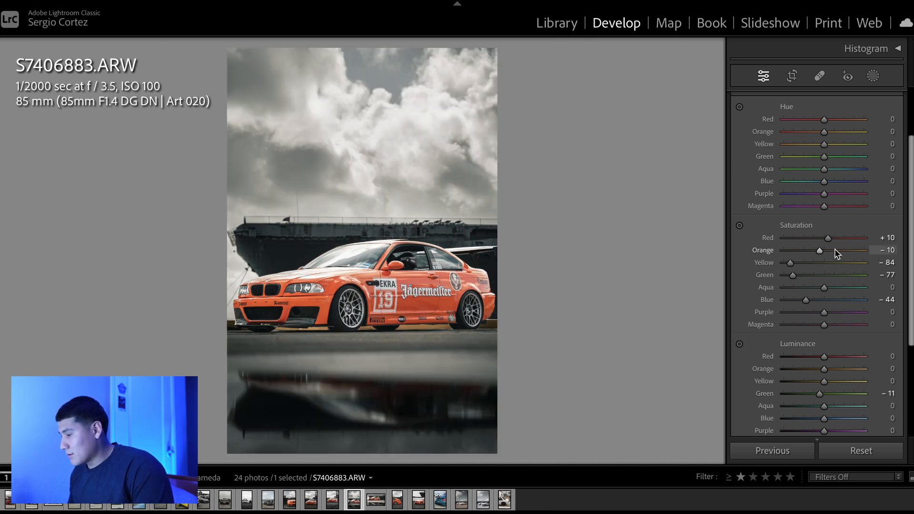
Set the saturation of Orange to +13, Aqua −71, Purple −66, Magenta −65 and Red +62, and compare before and after.
{"action": "left_click_drag", "start_coordinate": [821, 252], "coordinate": [822, 255]}
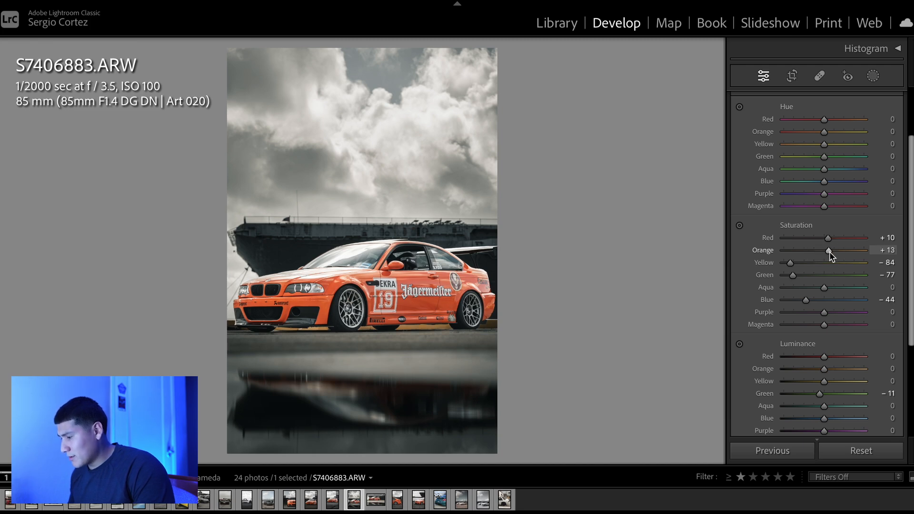
{"action": "left_click", "coordinate": [411, 329]}
{"action": "left_click", "coordinate": [410, 328]}
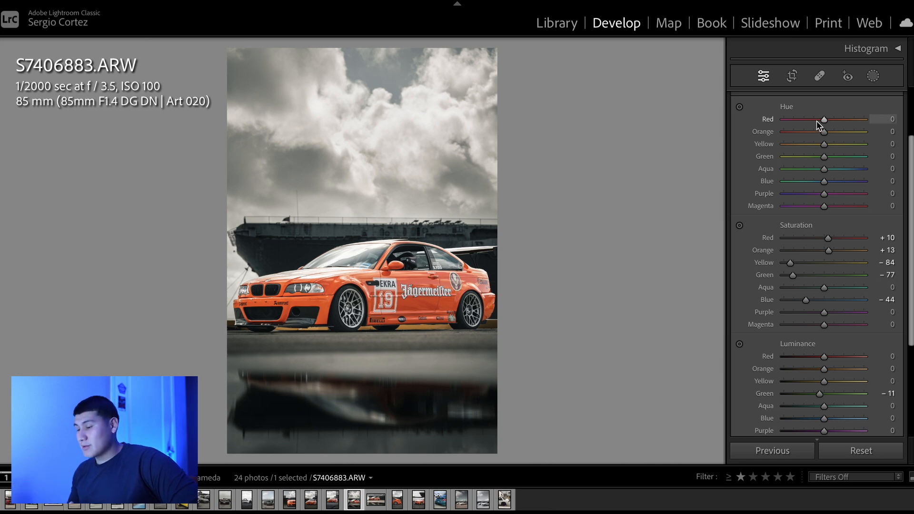
{"action": "left_click_drag", "start_coordinate": [825, 287], "coordinate": [798, 328]}
{"action": "left_click_drag", "start_coordinate": [824, 237], "coordinate": [846, 255]}
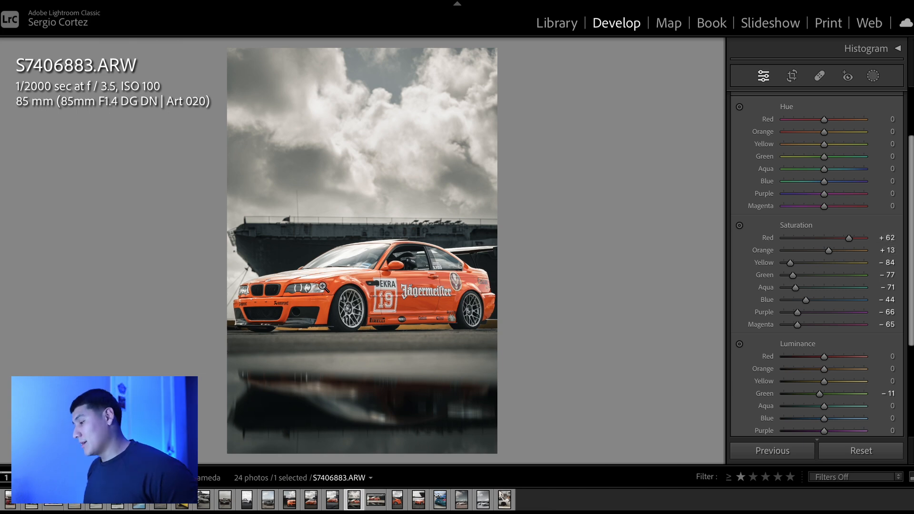
{"action": "key", "text": "backslash"}
{"action": "key", "text": "backslash"}
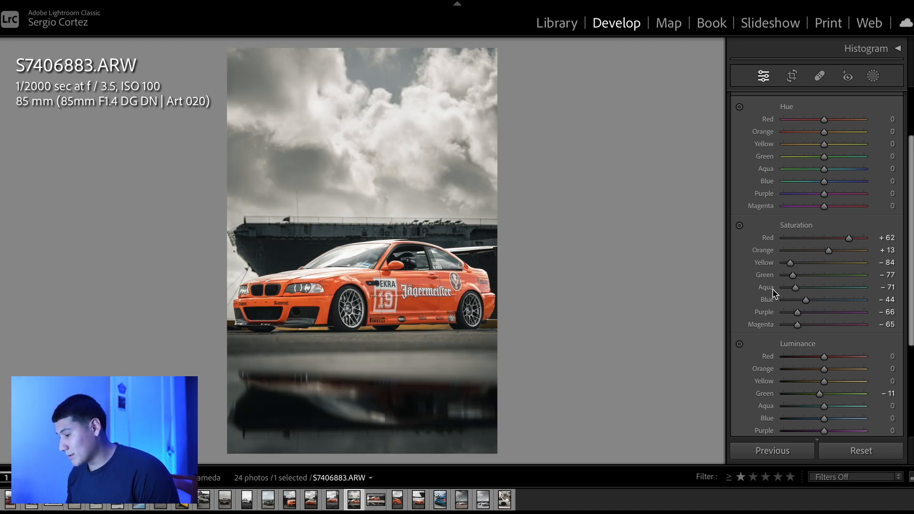
Reset the green luminance to 0, try a yellow luminance of −100 and undo it, and compare before and after.
{"action": "scroll", "coordinate": [773, 290], "scroll_direction": "down", "scroll_amount": 3}
{"action": "double_click", "coordinate": [762, 322]}
{"action": "scroll", "coordinate": [813, 301], "scroll_direction": "down", "scroll_amount": 3}
{"action": "left_click_drag", "start_coordinate": [826, 235], "coordinate": [764, 238]}
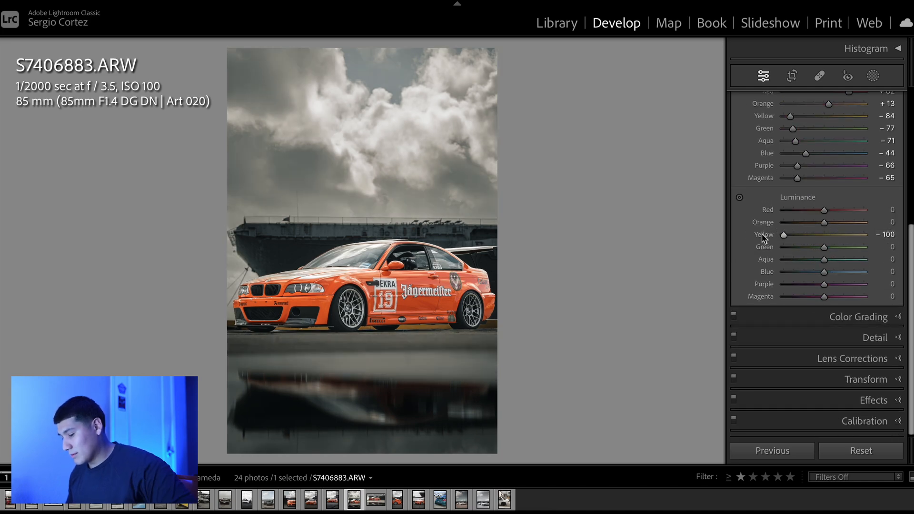
{"action": "key", "text": "ctrl+z"}
{"action": "key", "text": "backslash"}
{"action": "key", "text": "backslash"}
Show the color grading adjustments, raise the shadow saturation to 23 at hue 207, and compare the photo with and without the change.
{"action": "left_click", "coordinate": [875, 322]}
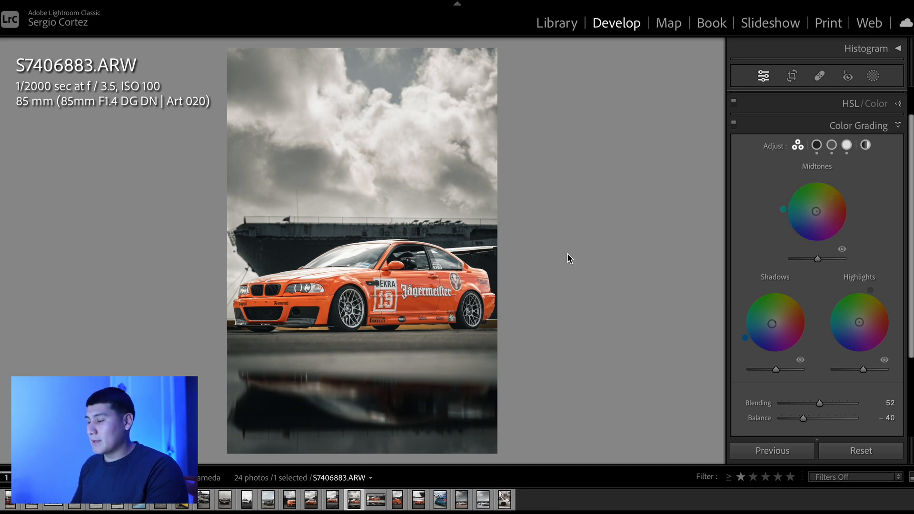
{"action": "mouse_move", "coordinate": [773, 332]}
{"action": "left_mouse_down"}
{"action": "mouse_move", "coordinate": [766, 335]}
{"action": "mouse_move", "coordinate": [769, 326]}
{"action": "left_mouse_up"}
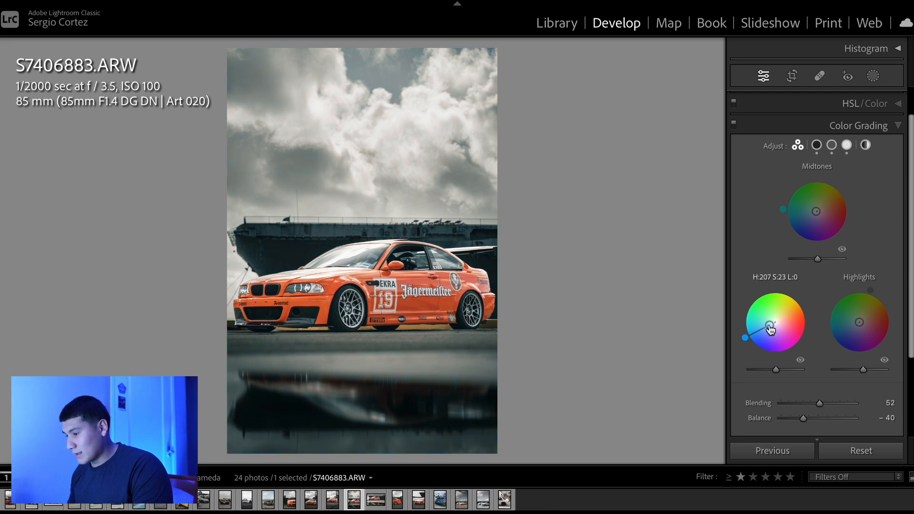
{"action": "key", "text": "ctrl+z"}
{"action": "key", "text": "ctrl+y"}
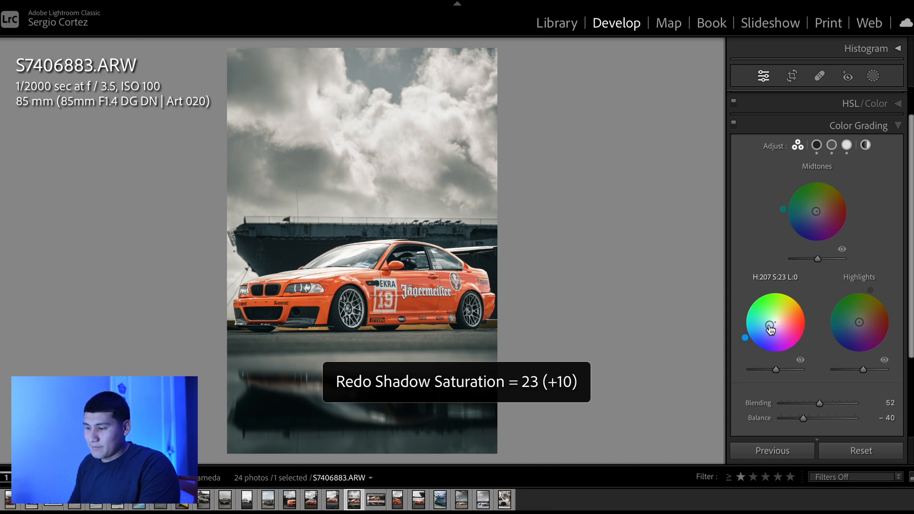
Try shadow tints at hue 301, hue 43 and hue 104, and undo them back to the blue tint at hue 207.
{"action": "left_click_drag", "start_coordinate": [770, 325], "coordinate": [780, 331]}
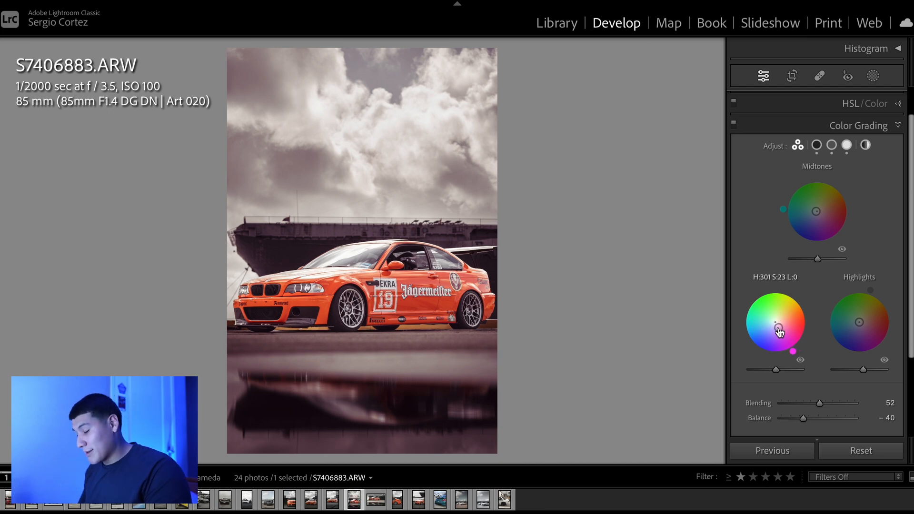
{"action": "key", "text": "ctrl+z"}
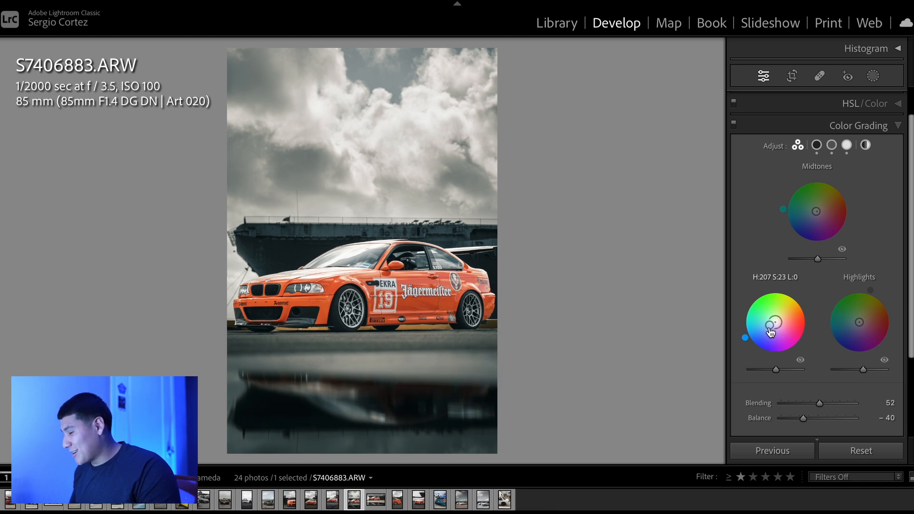
{"action": "mouse_move", "coordinate": [770, 324]}
{"action": "left_mouse_down"}
{"action": "mouse_move", "coordinate": [795, 350]}
{"action": "mouse_move", "coordinate": [801, 299]}
{"action": "left_mouse_up"}
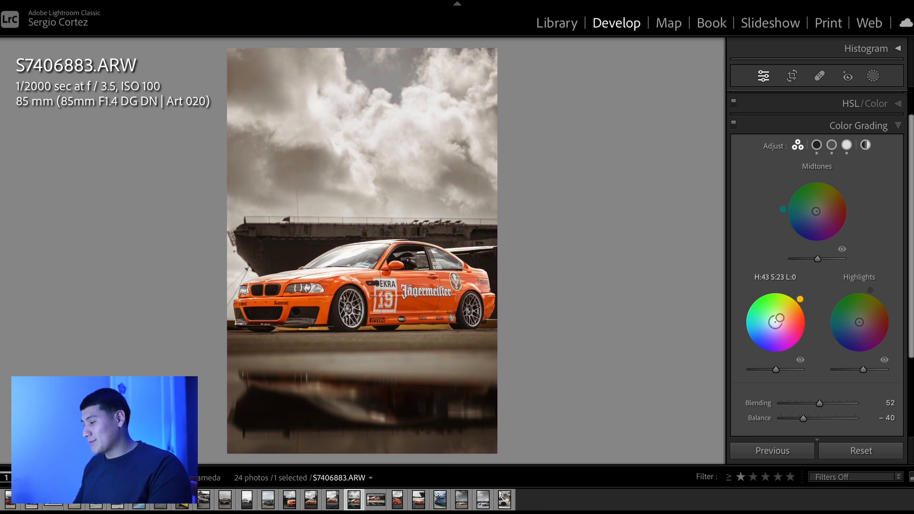
{"action": "left_click_drag", "start_coordinate": [781, 323], "coordinate": [775, 321]}
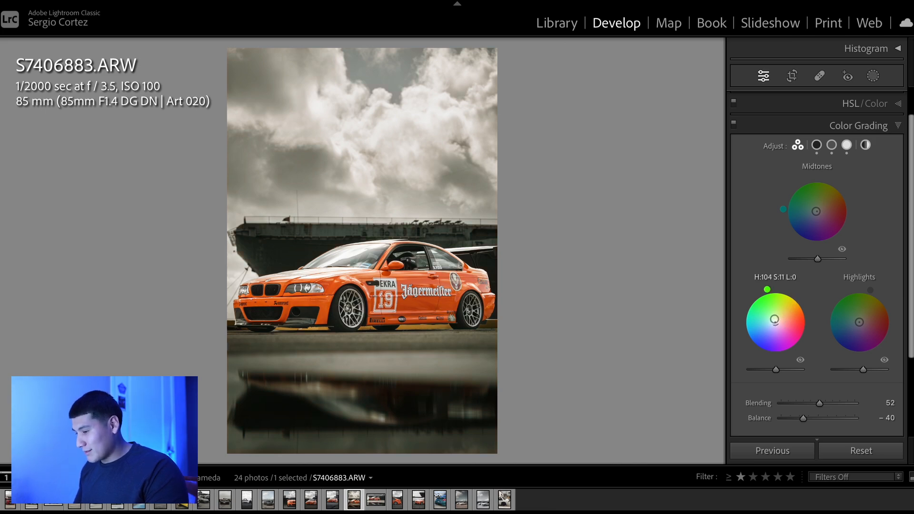
{"action": "left_click_drag", "start_coordinate": [774, 320], "coordinate": [772, 324]}
{"action": "key", "text": "ctrl+z"}
{"action": "key", "text": "ctrl+shift+z"}
{"action": "key", "text": "ctrl+z"}
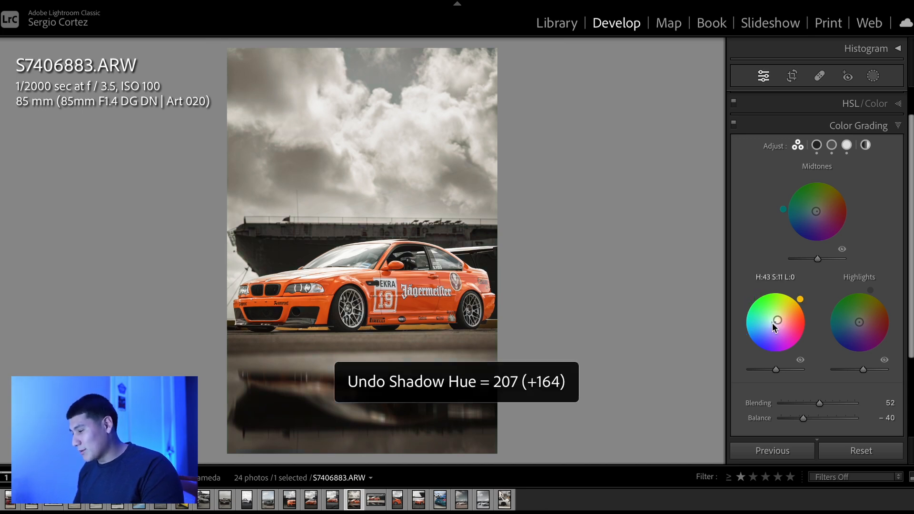
{"action": "key", "text": "ctrl+z"}
{"action": "key", "text": "ctrl+z"}
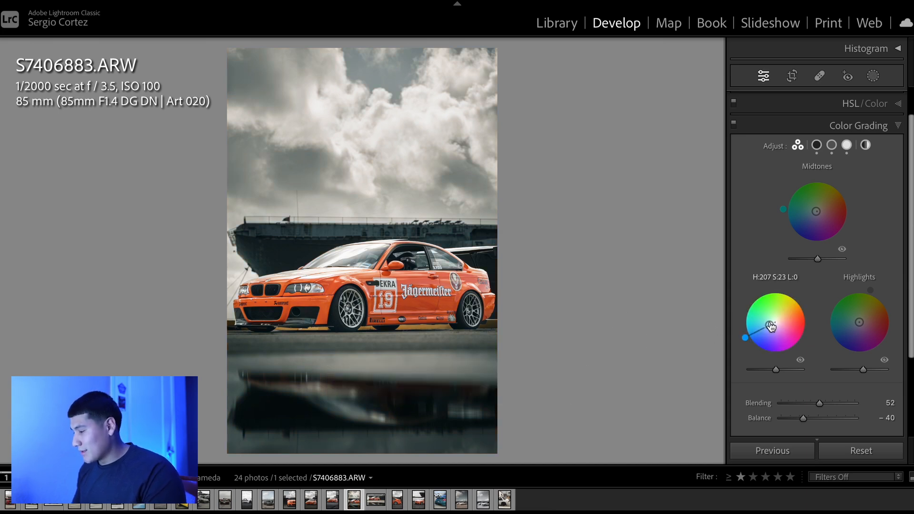
Fine-tune the saturation of the blue shadow tint and try a midtone saturation of 0, comparing it through undo and redo.
{"action": "left_click_drag", "start_coordinate": [770, 325], "coordinate": [772, 324]}
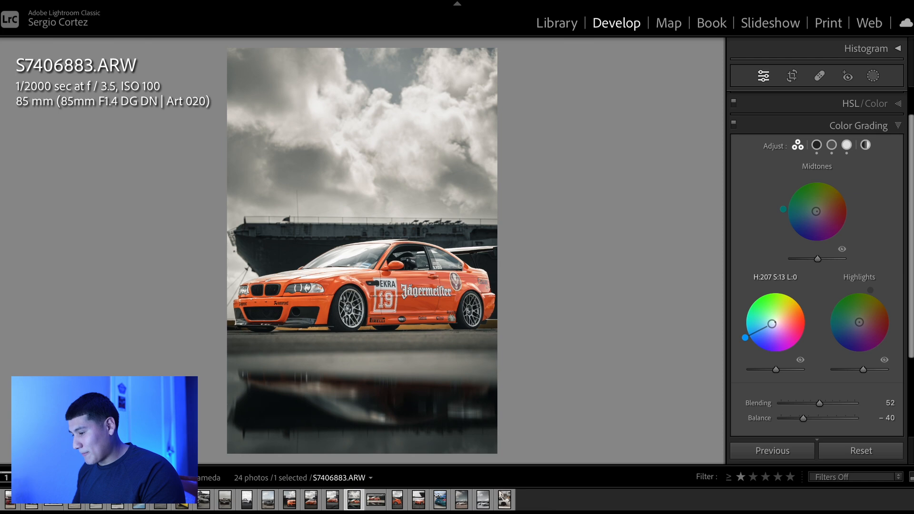
{"action": "left_click_drag", "start_coordinate": [771, 325], "coordinate": [780, 322]}
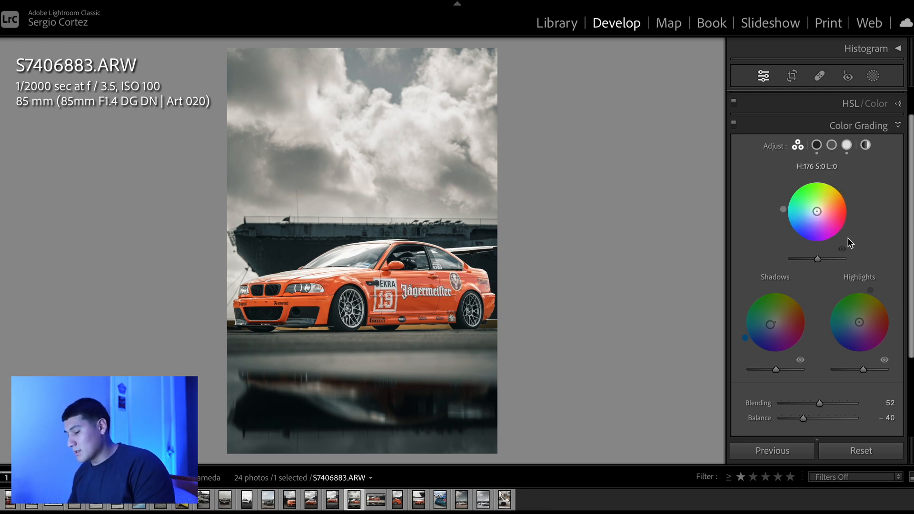
{"action": "key", "text": "ctrl+z"}
{"action": "key", "text": "ctrl+y"}
{"action": "key", "text": "ctrl+z"}
{"action": "key", "text": "ctrl+y"}
{"action": "key", "text": "ctrl+z"}
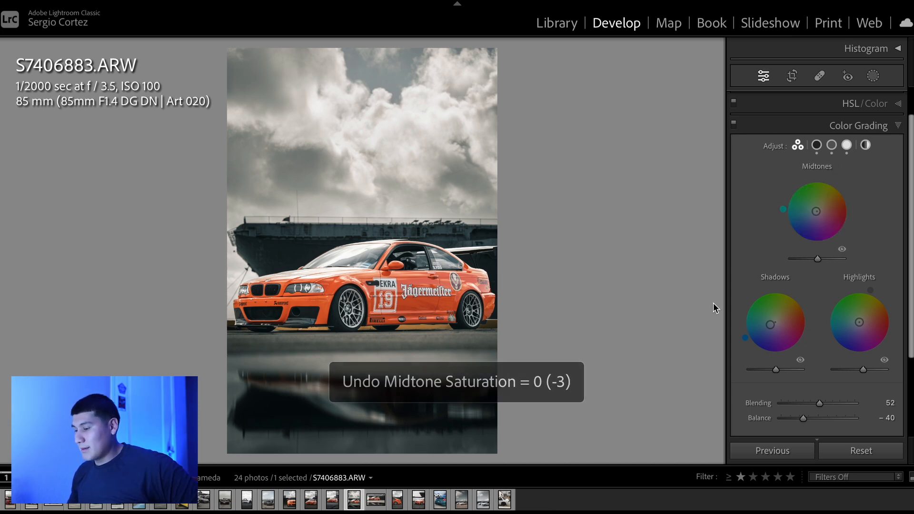
Examine the color grading blending and balance, the sharpening and noise reduction values, and the lens profile corrections.
{"action": "scroll", "coordinate": [877, 316], "scroll_direction": "down", "scroll_amount": 1}
{"action": "scroll", "coordinate": [877, 318], "scroll_direction": "down", "scroll_amount": 3}
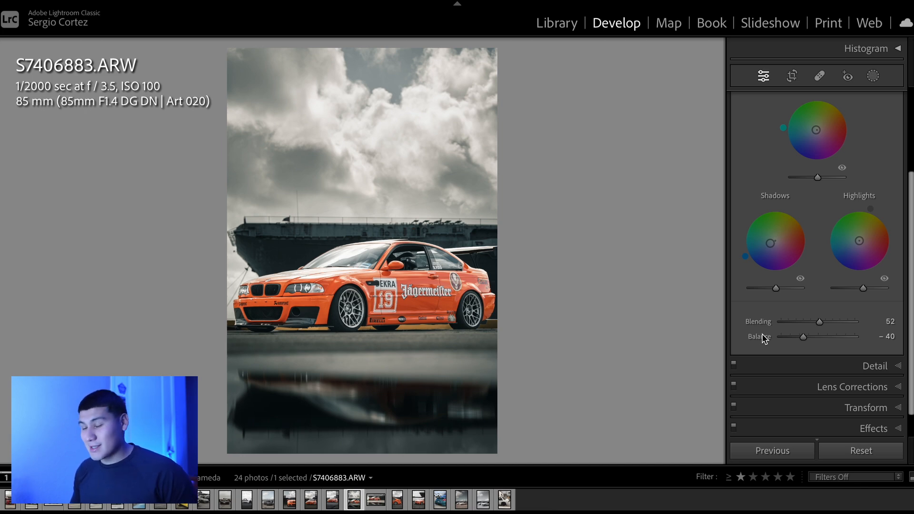
{"action": "scroll", "coordinate": [853, 339], "scroll_direction": "up", "scroll_amount": 3}
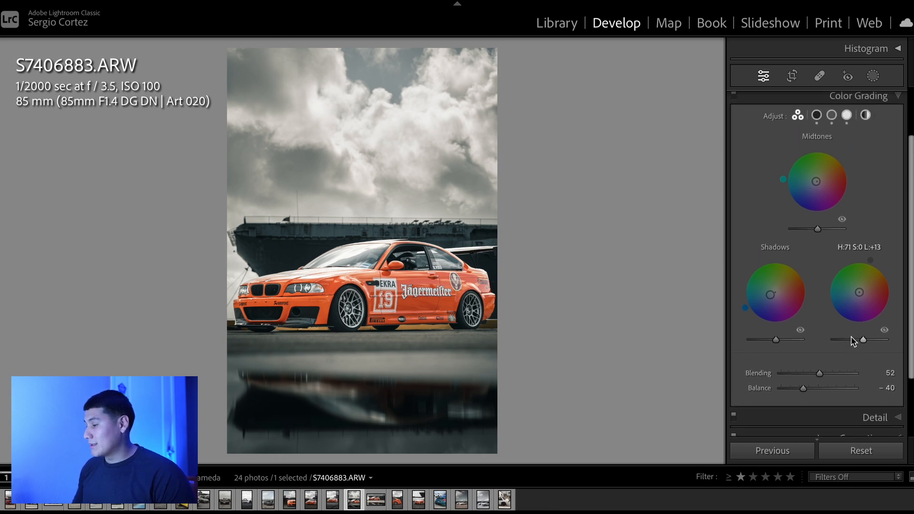
{"action": "scroll", "coordinate": [852, 159], "scroll_direction": "up", "scroll_amount": 2}
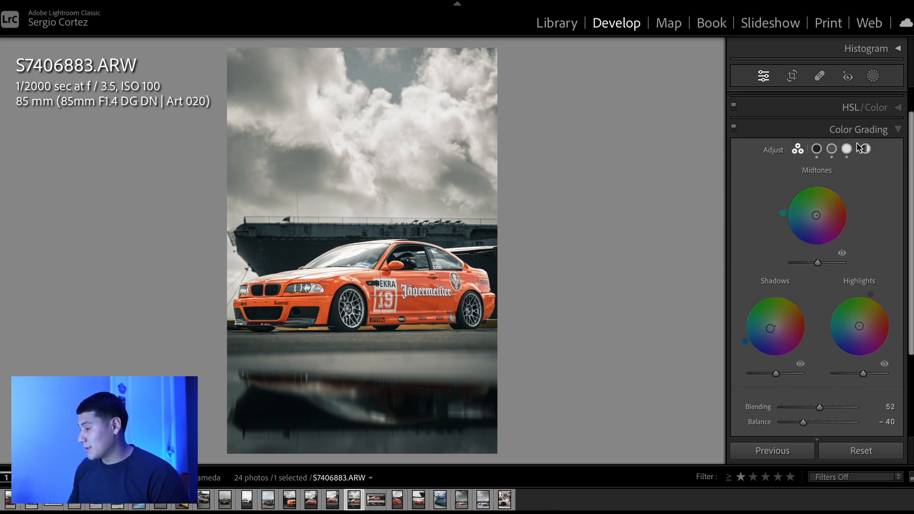
{"action": "left_click", "coordinate": [872, 127]}
{"action": "left_click", "coordinate": [864, 184]}
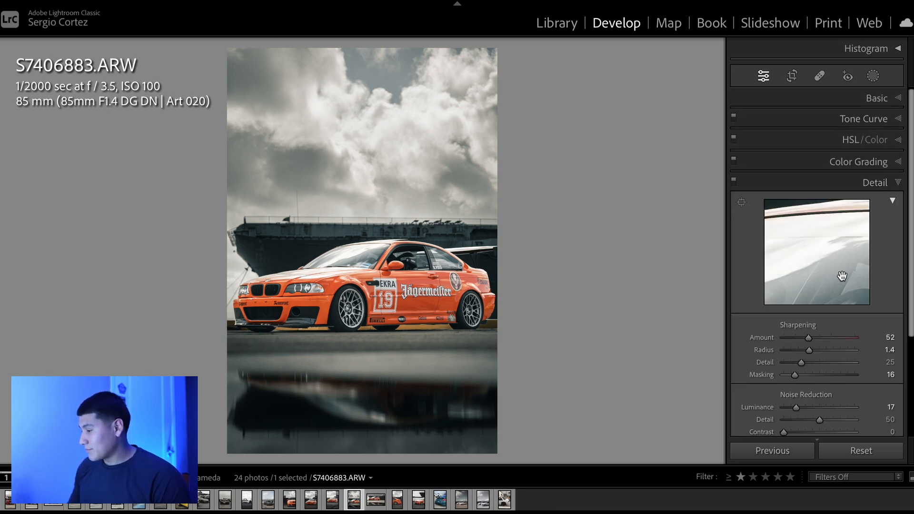
{"action": "scroll", "coordinate": [841, 304], "scroll_direction": "down", "scroll_amount": 3}
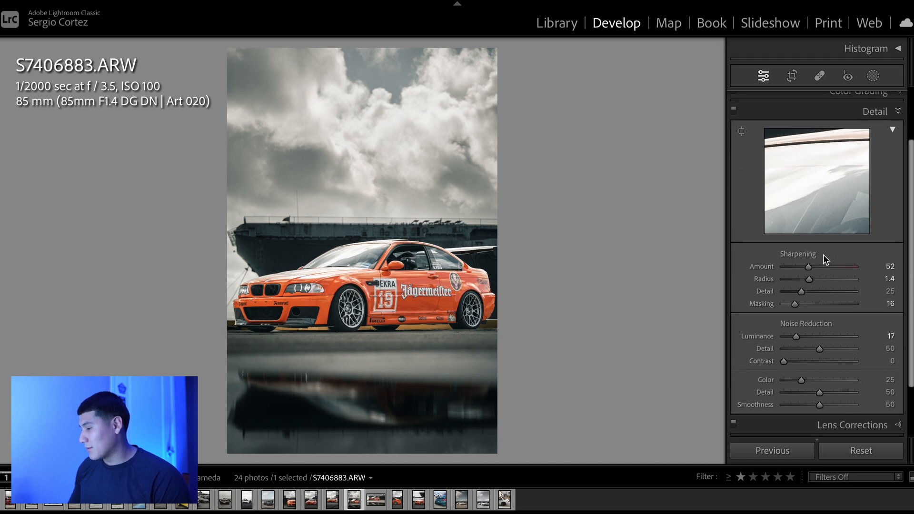
{"action": "scroll", "coordinate": [824, 255], "scroll_direction": "down", "scroll_amount": 2}
{"action": "left_click", "coordinate": [862, 372]}
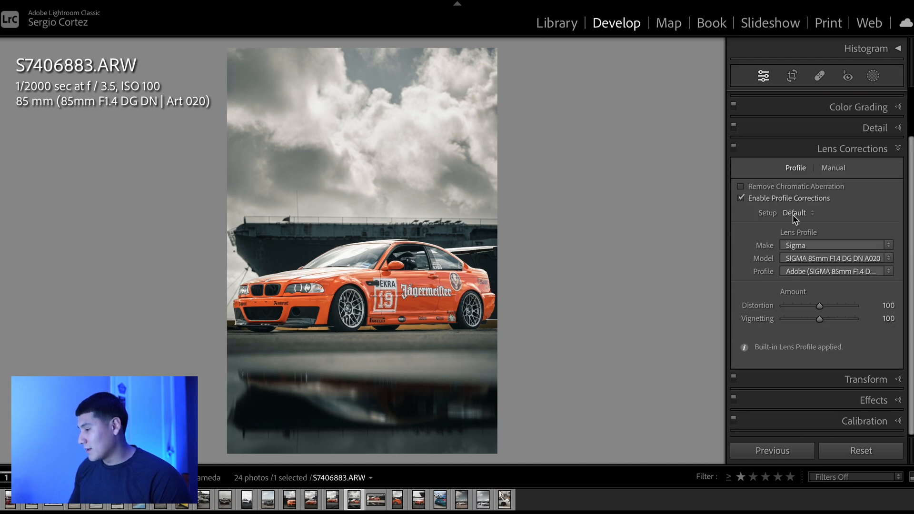
{"action": "left_click", "coordinate": [864, 145]}
Try a post-crop vignette amount of −15 on the photo and undo it.
{"action": "left_click", "coordinate": [858, 242]}
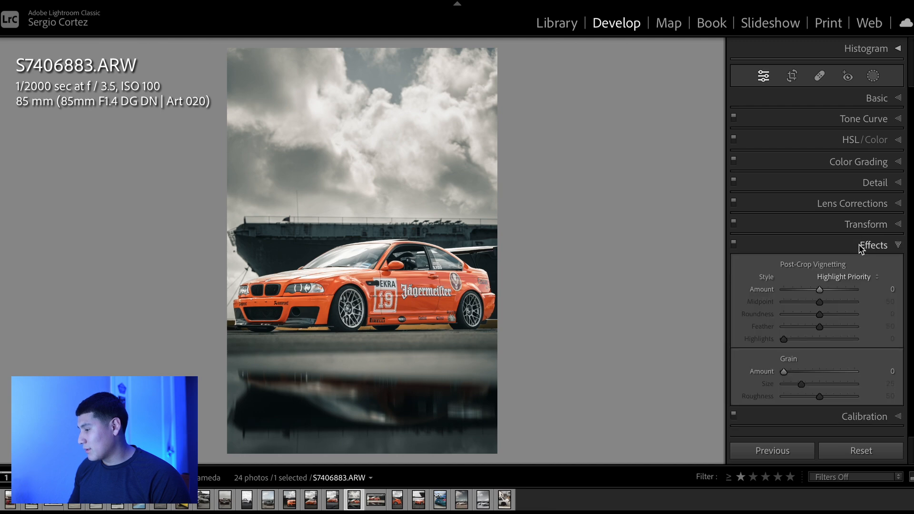
{"action": "left_click_drag", "start_coordinate": [819, 289], "coordinate": [813, 293]}
{"action": "key", "text": "ctrl+z"}
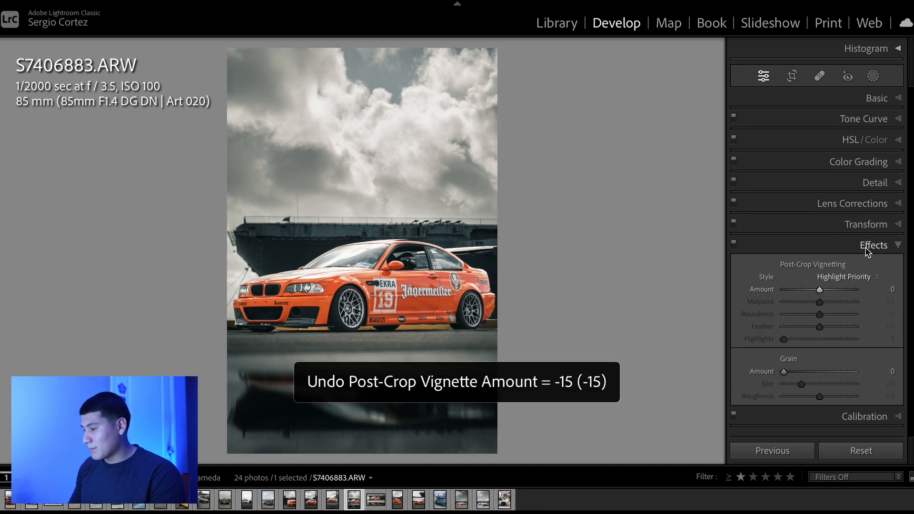
{"action": "left_click", "coordinate": [873, 246]}
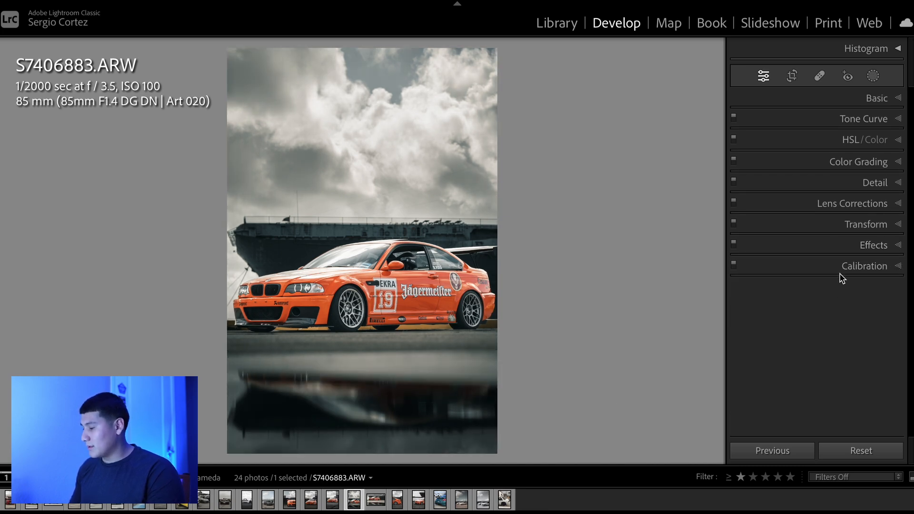
Try different calibration tints for the shadows, compare them with the unchanged photo, and undo them.
{"action": "left_click", "coordinate": [853, 266]}
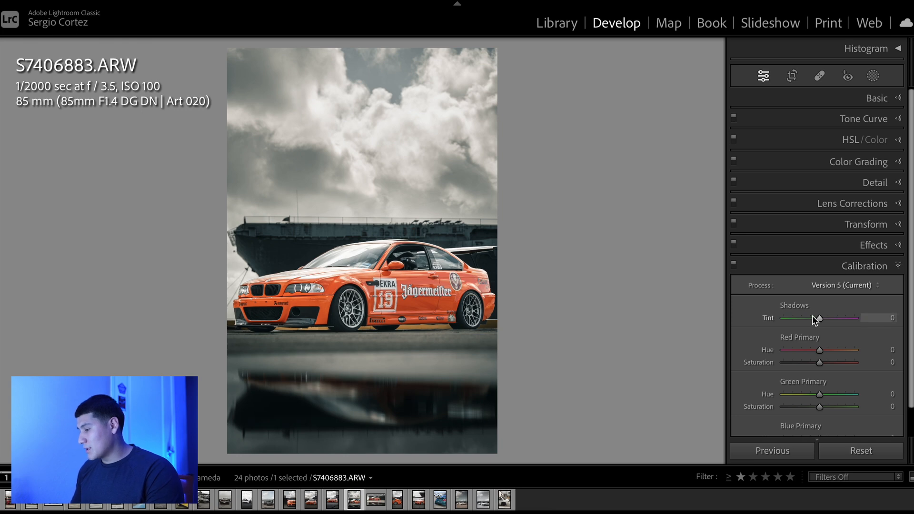
{"action": "left_click_drag", "start_coordinate": [819, 318], "coordinate": [825, 319]}
{"action": "left_click_drag", "start_coordinate": [828, 321], "coordinate": [804, 329]}
{"action": "key", "text": "ctrl+z"}
{"action": "key", "text": "ctrl+shift+z"}
{"action": "key", "text": "ctrl+z"}
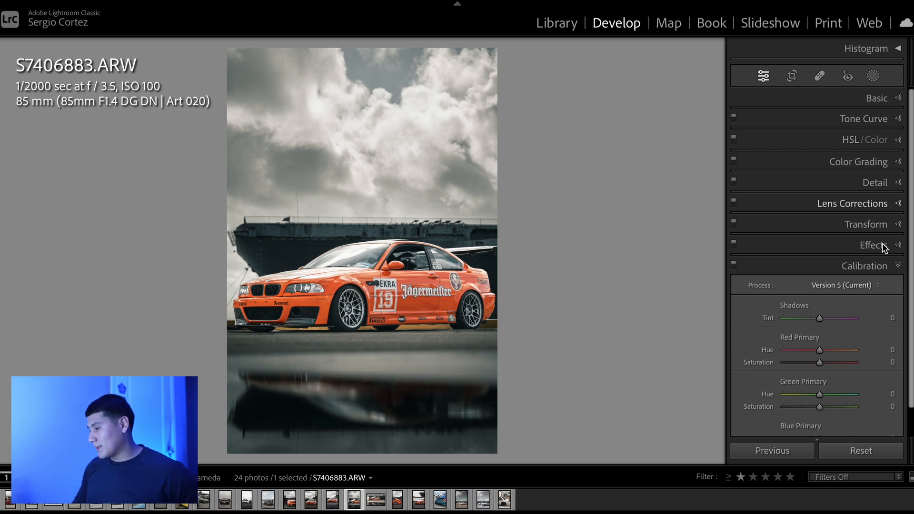
{"action": "left_click", "coordinate": [878, 265]}
Compare the race car photo before and after the complete edit twice.
{"action": "key", "text": "backslash"}
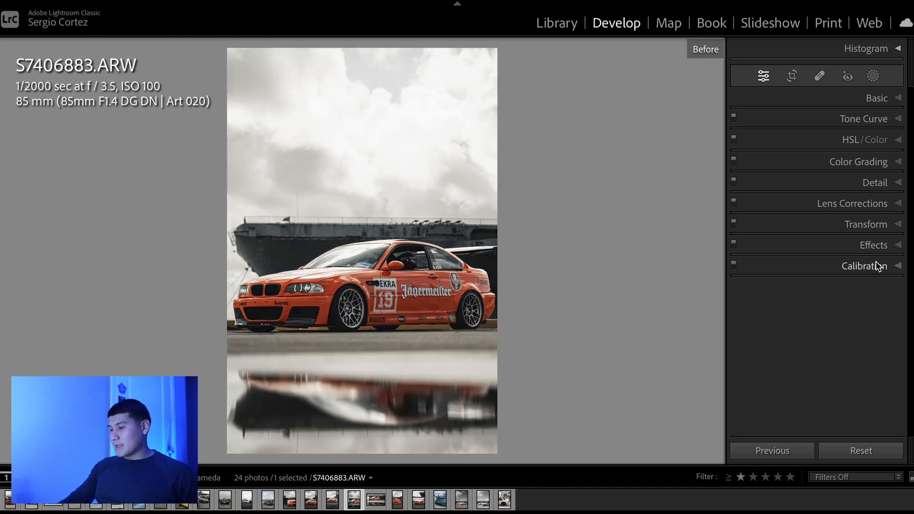
{"action": "key", "text": "backslash"}
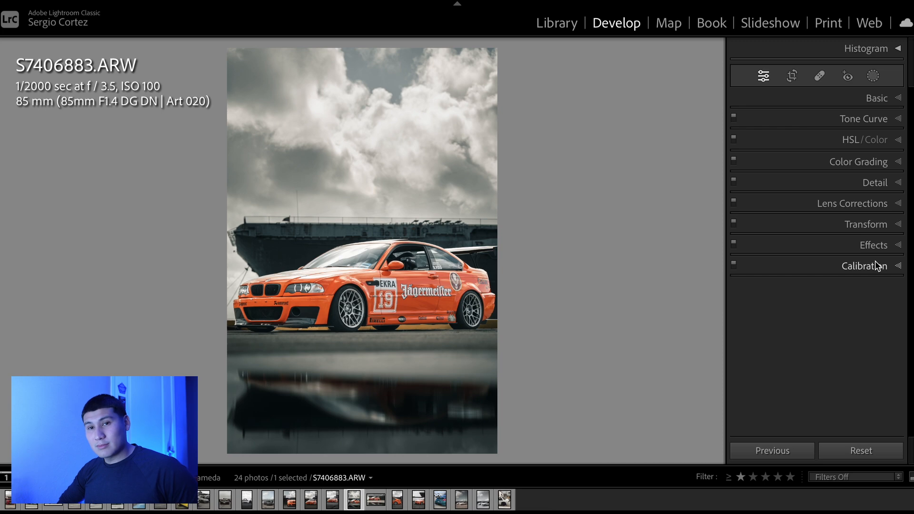
{"action": "key", "text": "backslash"}
{"action": "key", "text": "backslash"}
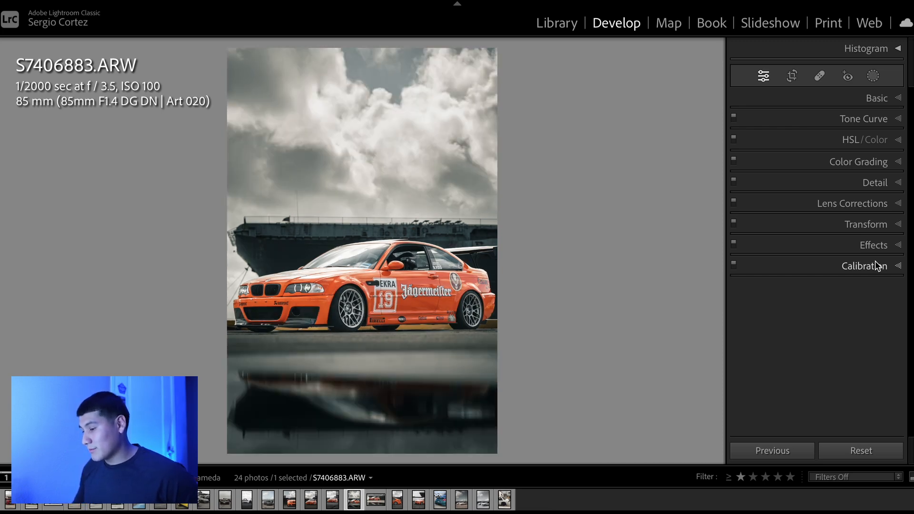
Return to the photo grid of the library and browse the other car photos around S7406883.ARW.
{"action": "left_click", "coordinate": [556, 22]}
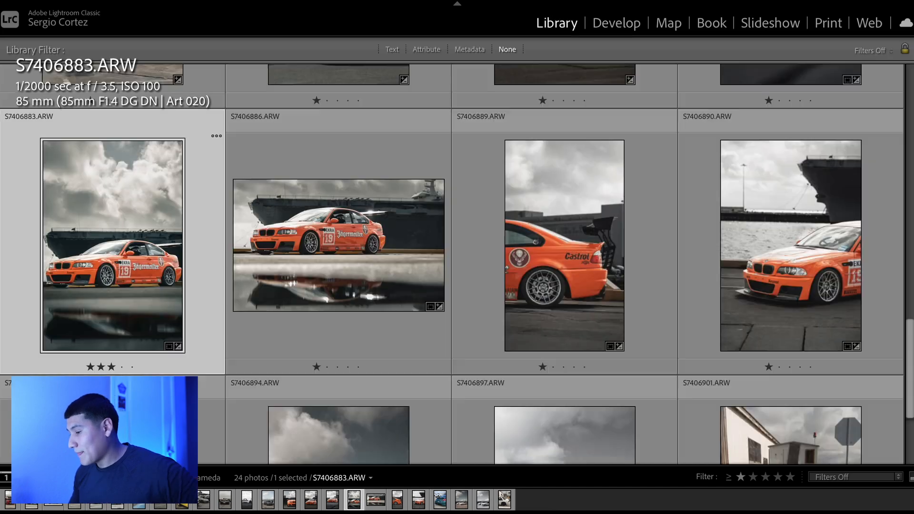
{"action": "scroll", "coordinate": [396, 230], "scroll_direction": "up", "scroll_amount": 5}
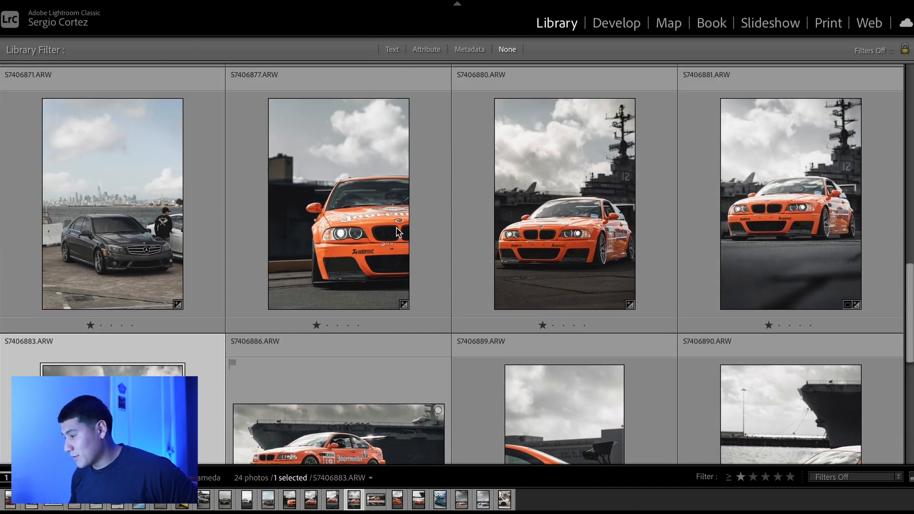
{"action": "scroll", "coordinate": [396, 227], "scroll_direction": "down", "scroll_amount": 3}
{"action": "scroll", "coordinate": [238, 279], "scroll_direction": "up", "scroll_amount": 5}
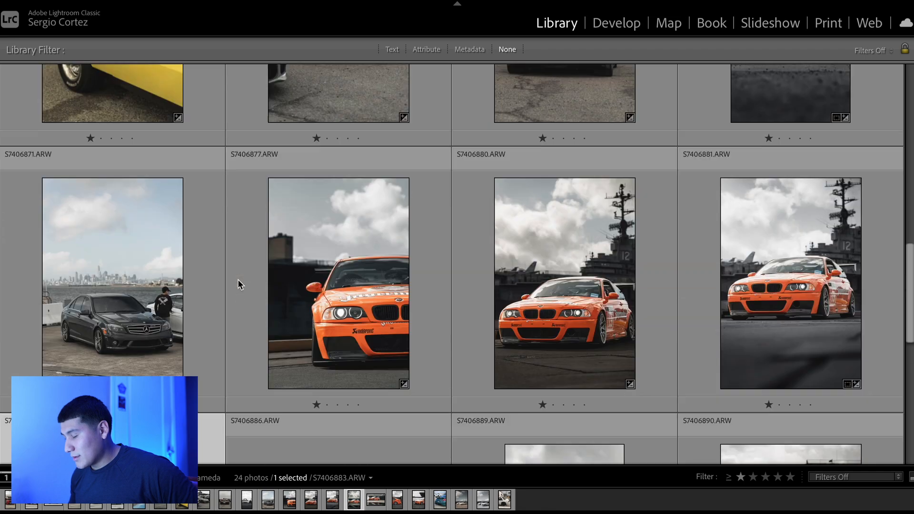
{"action": "scroll", "coordinate": [336, 275], "scroll_direction": "down", "scroll_amount": 5}
{"action": "scroll", "coordinate": [309, 255], "scroll_direction": "up", "scroll_amount": 1}
{"action": "scroll", "coordinate": [308, 252], "scroll_direction": "down", "scroll_amount": 5}
{"action": "scroll", "coordinate": [308, 253], "scroll_direction": "up", "scroll_amount": 2}
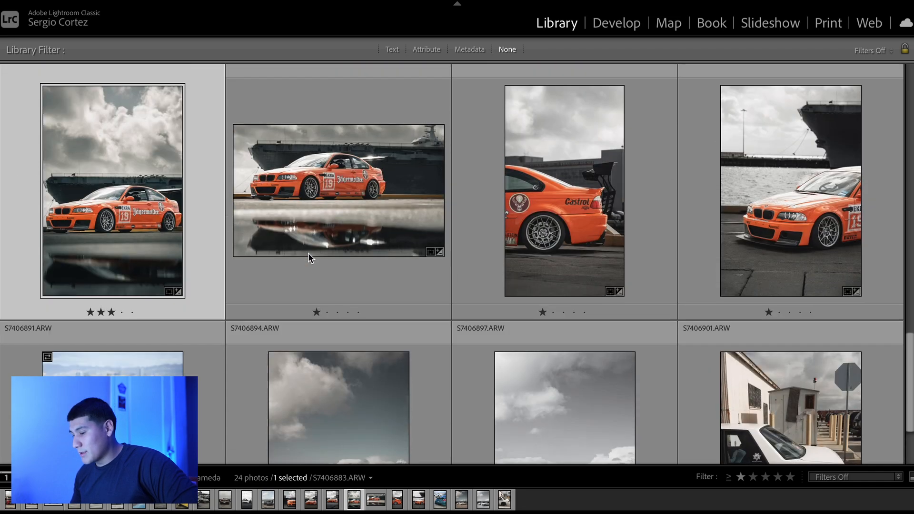
{"action": "scroll", "coordinate": [307, 253], "scroll_direction": "down", "scroll_amount": 3}
{"action": "scroll", "coordinate": [307, 253], "scroll_direction": "up", "scroll_amount": 5}
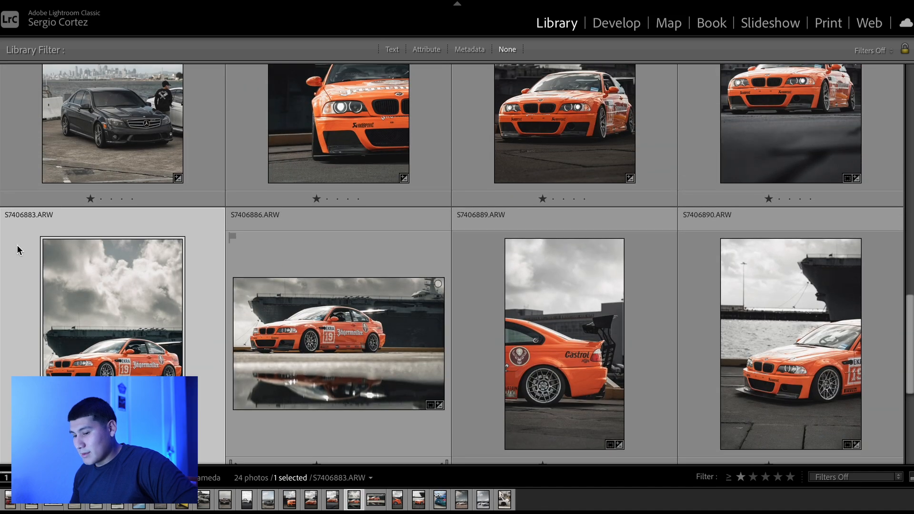
Open the photo folder 2:25:23 v meet and filter it with the Rated preset.
{"action": "mouse_move", "coordinate": [16, 249]}
{"action": "scroll", "coordinate": [116, 350], "scroll_direction": "down", "scroll_amount": 10}
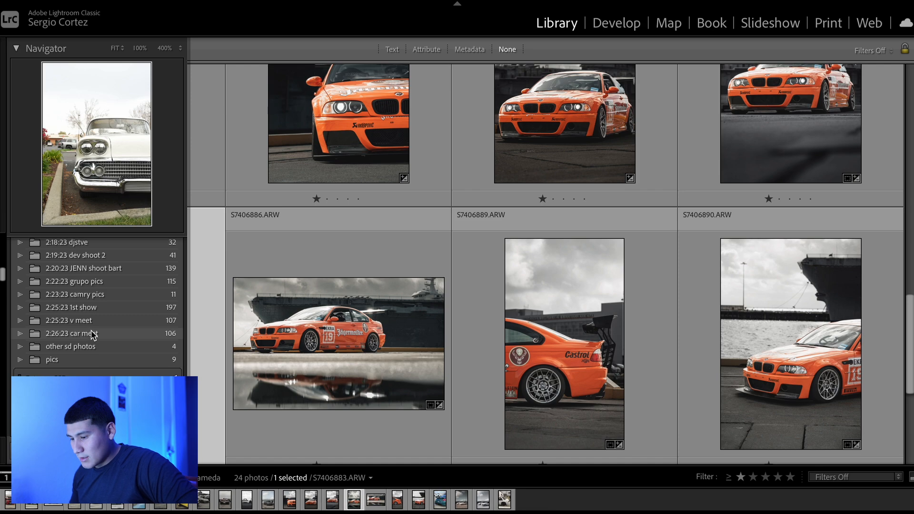
{"action": "left_click", "coordinate": [85, 320]}
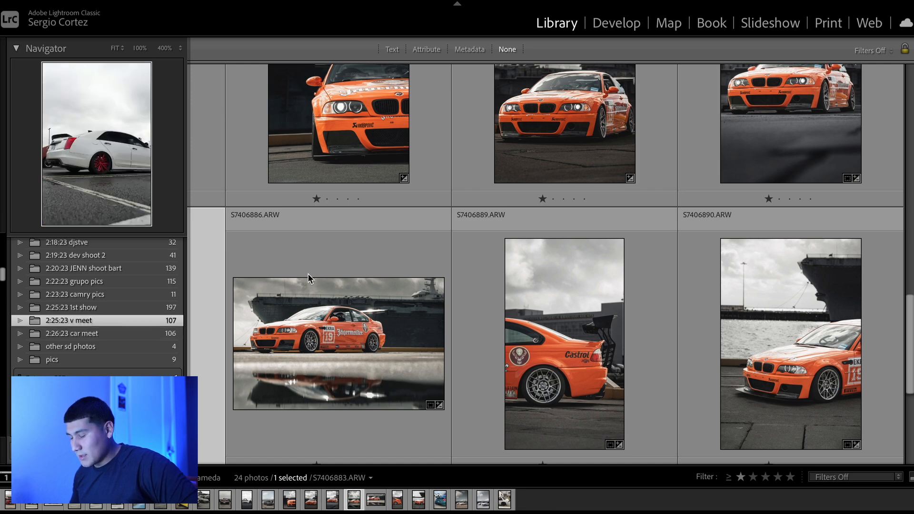
{"action": "left_click", "coordinate": [876, 53]}
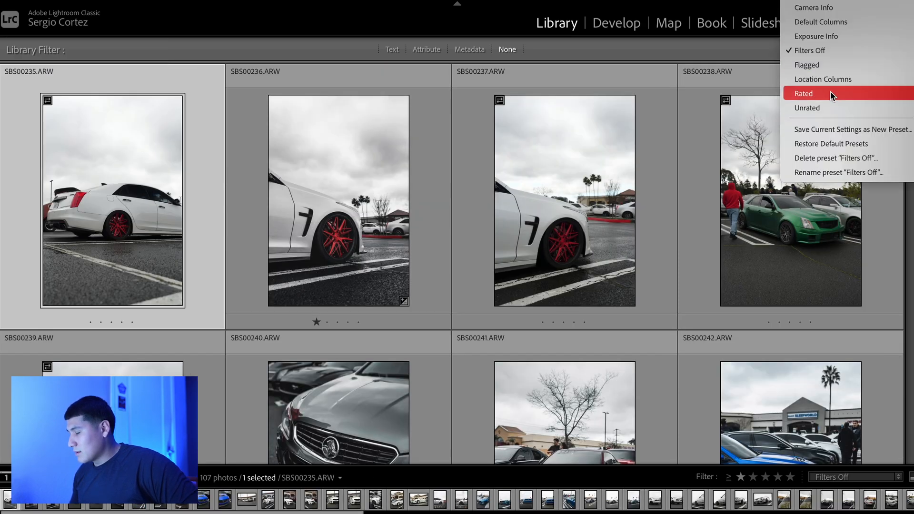
{"action": "left_click", "coordinate": [830, 92]}
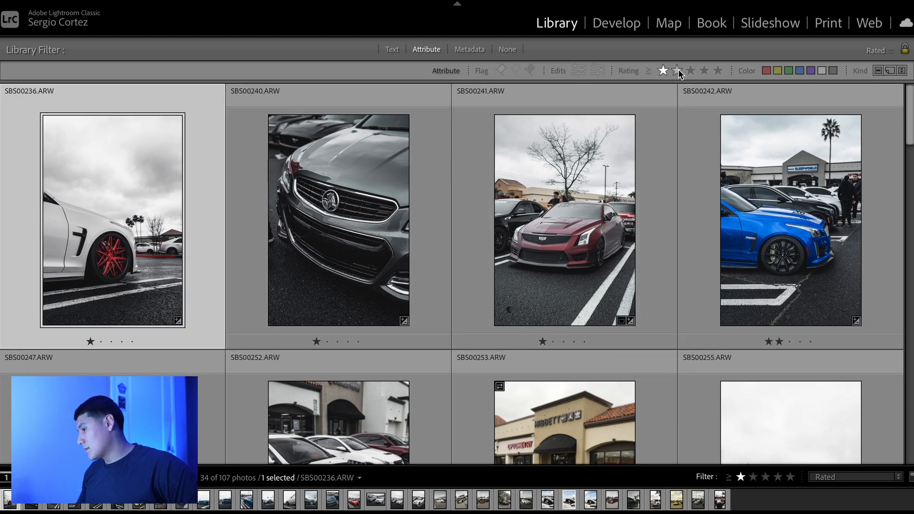
Filter the folder to photos rated two stars or higher and open SBS00247.ARW for developing.
{"action": "left_click", "coordinate": [678, 70]}
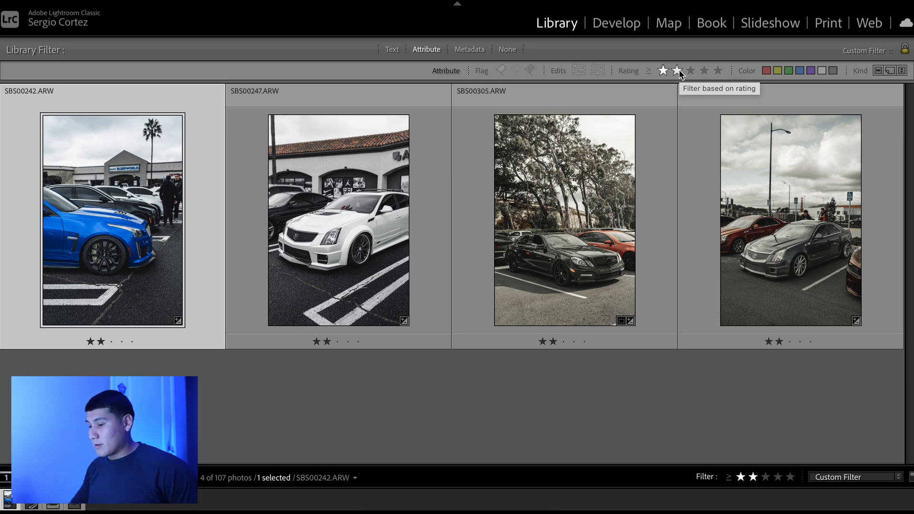
{"action": "key", "text": "d"}
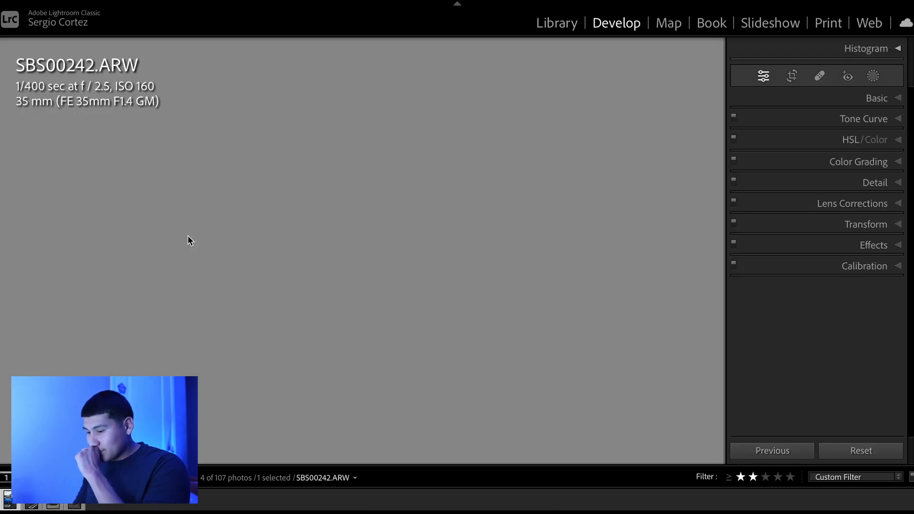
{"action": "key", "text": "Right"}
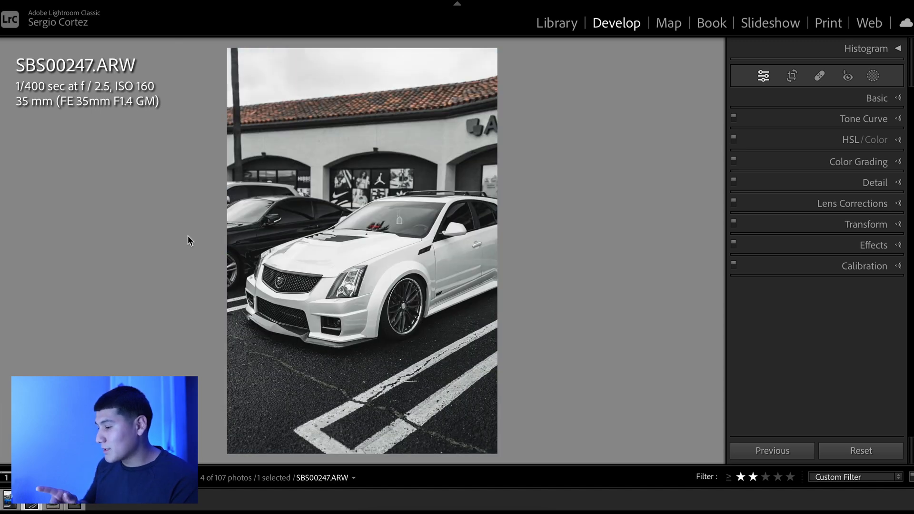
Show the basic adjustments of the white Cadillac photo and compare the edit with the original several times.
{"action": "left_click", "coordinate": [877, 98]}
{"action": "key", "text": "backslash"}
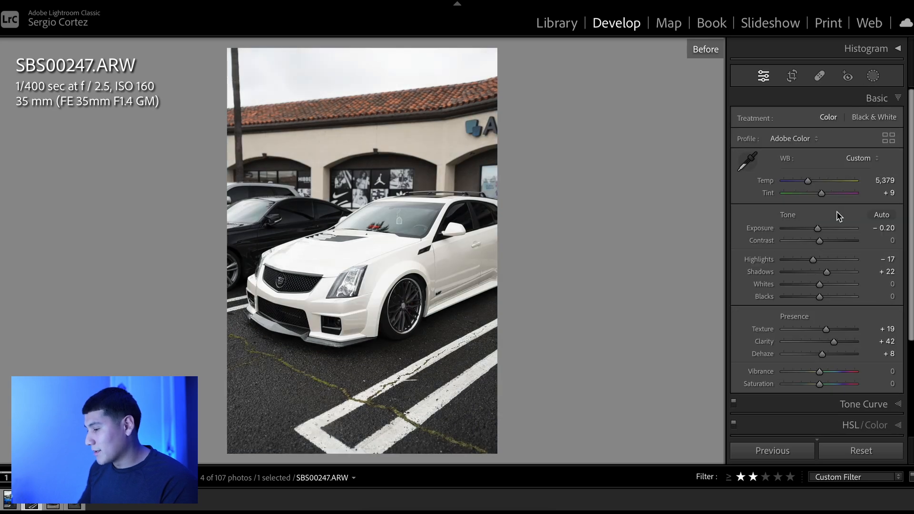
{"action": "key", "text": "backslash"}
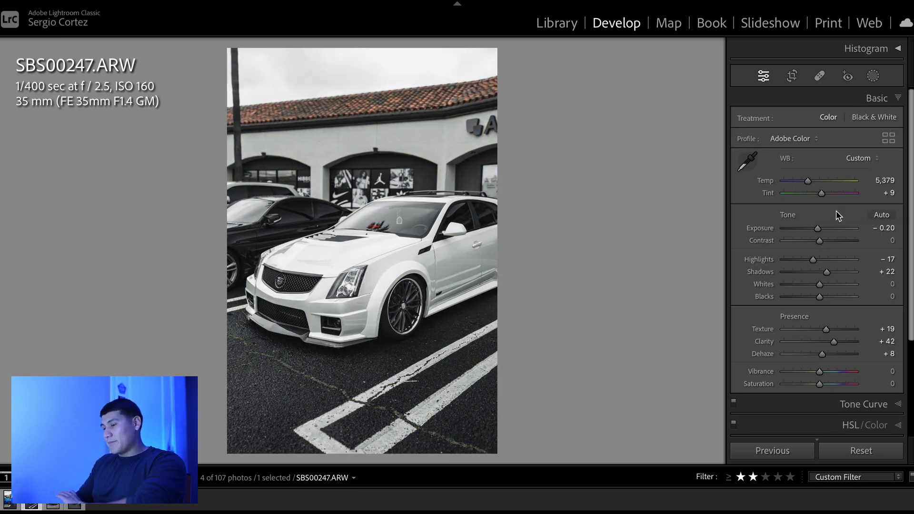
{"action": "key", "text": "backslash"}
{"action": "key", "text": "backslash"}
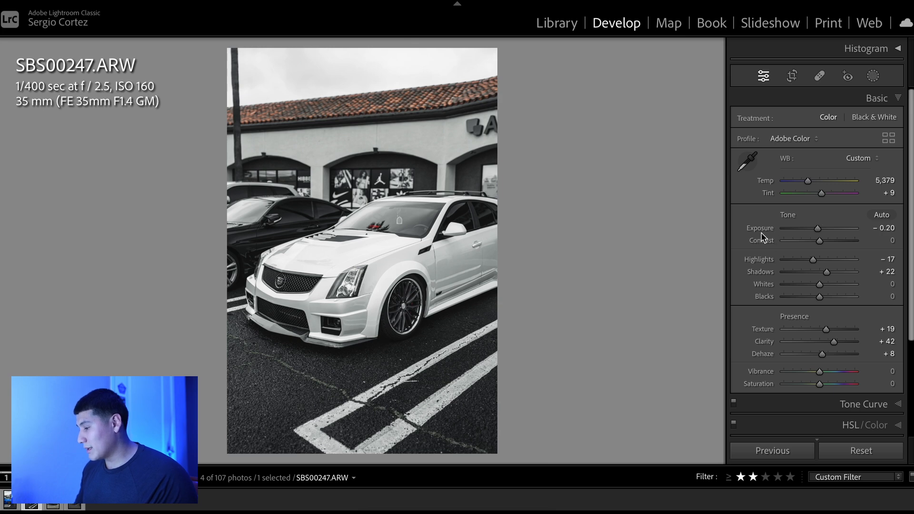
{"action": "key", "text": "backslash"}
{"action": "key", "text": "backslash"}
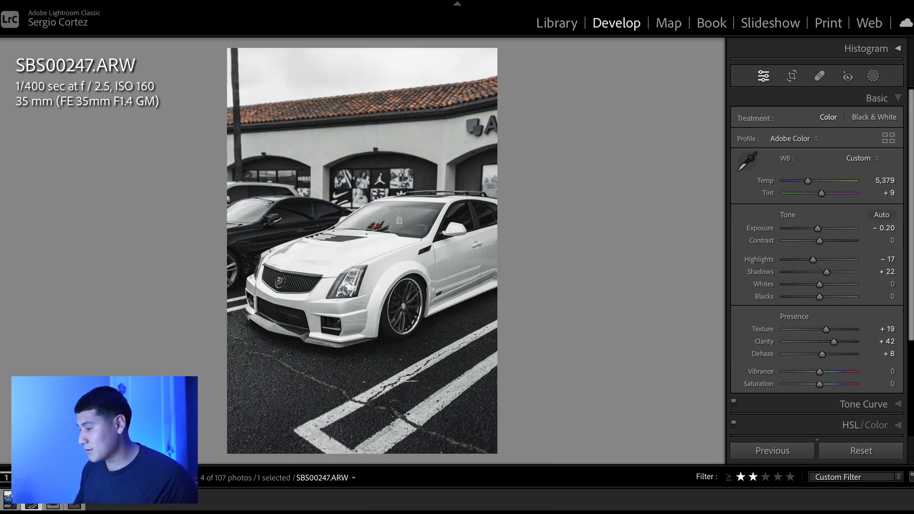
Try resetting the white balance temperature to its default, compare it repeatedly with the edited temperature, and undo the reset.
{"action": "double_click", "coordinate": [766, 181]}
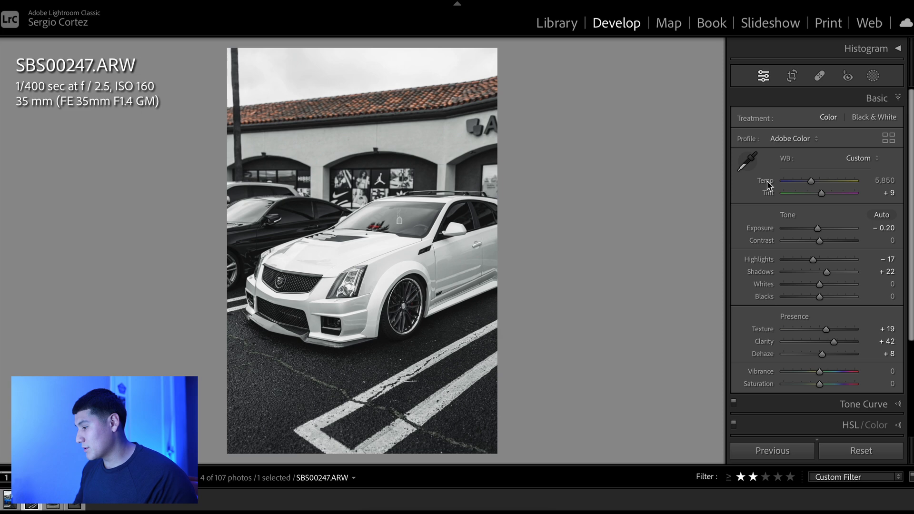
{"action": "key", "text": "ctrl+z"}
{"action": "key", "text": "ctrl+y"}
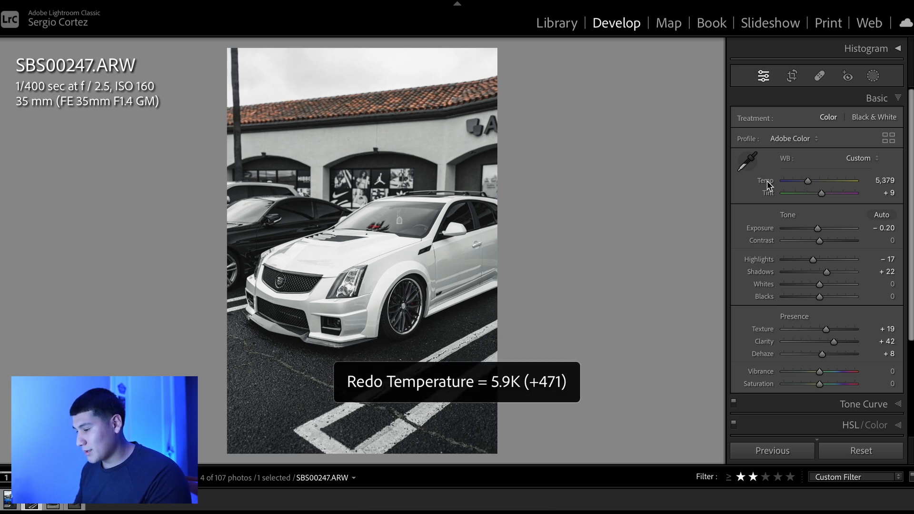
{"action": "key", "text": "ctrl+z"}
{"action": "key", "text": "ctrl+y"}
{"action": "key", "text": "ctrl+z"}
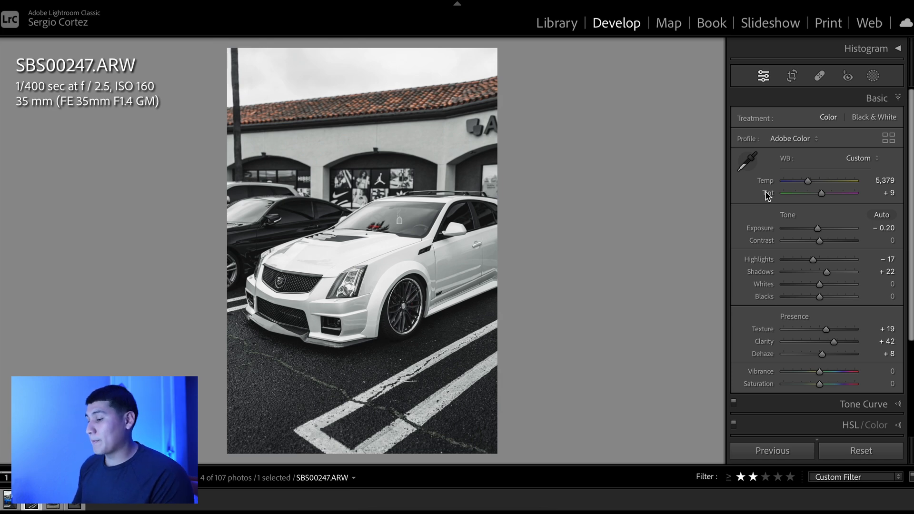
Try resetting tint, shadows and dehaze to their defaults one at a time, undoing each reset.
{"action": "mouse_move", "coordinate": [767, 195]}
{"action": "left_mouse_down"}
{"action": "mouse_move", "coordinate": [782, 195]}
{"action": "mouse_move", "coordinate": [772, 196]}
{"action": "left_mouse_up"}
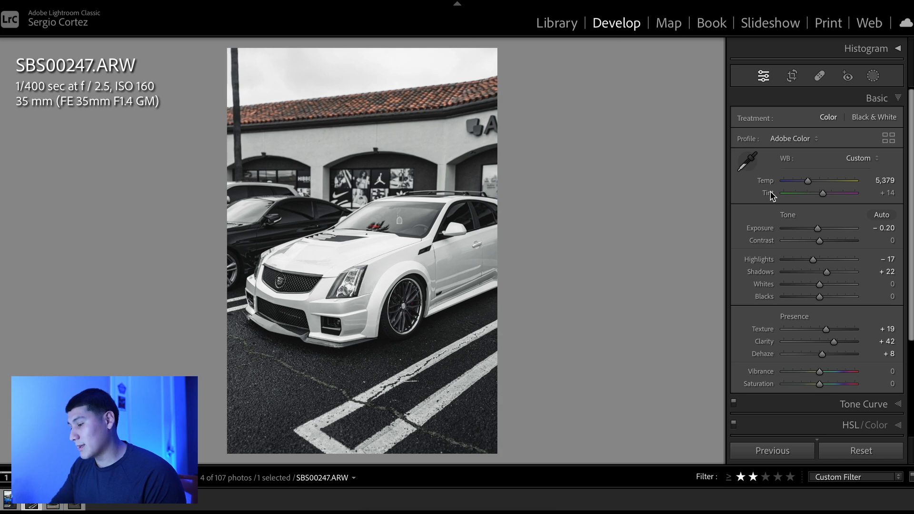
{"action": "key", "text": "ctrl+z"}
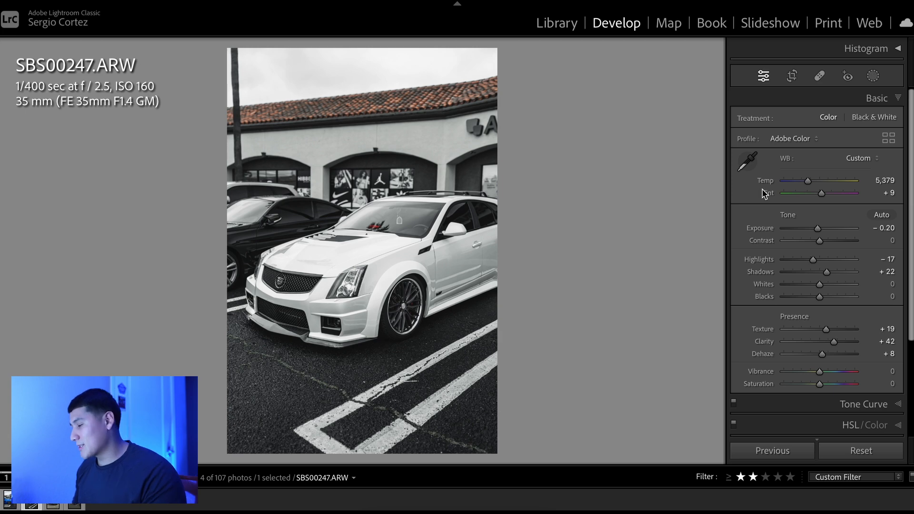
{"action": "scroll", "coordinate": [809, 229], "scroll_direction": "down", "scroll_amount": 2}
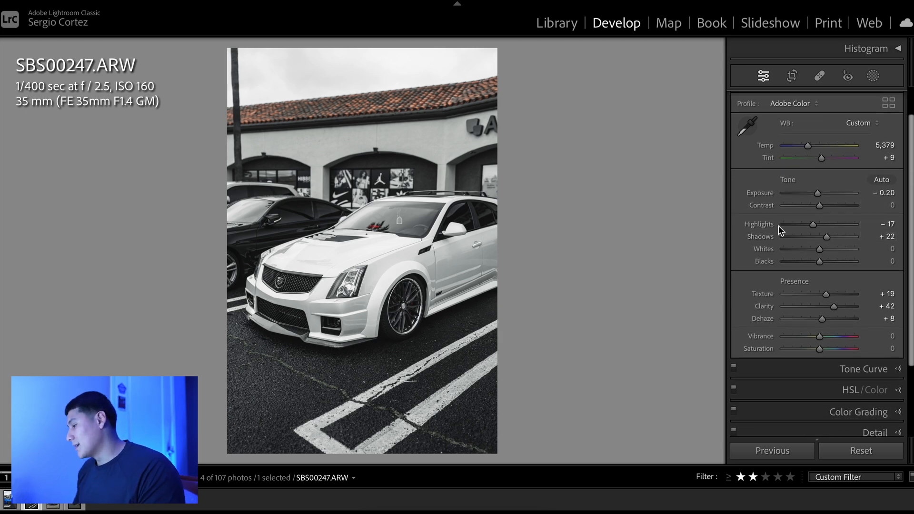
{"action": "double_click", "coordinate": [764, 235]}
{"action": "key", "text": "ctrl+z"}
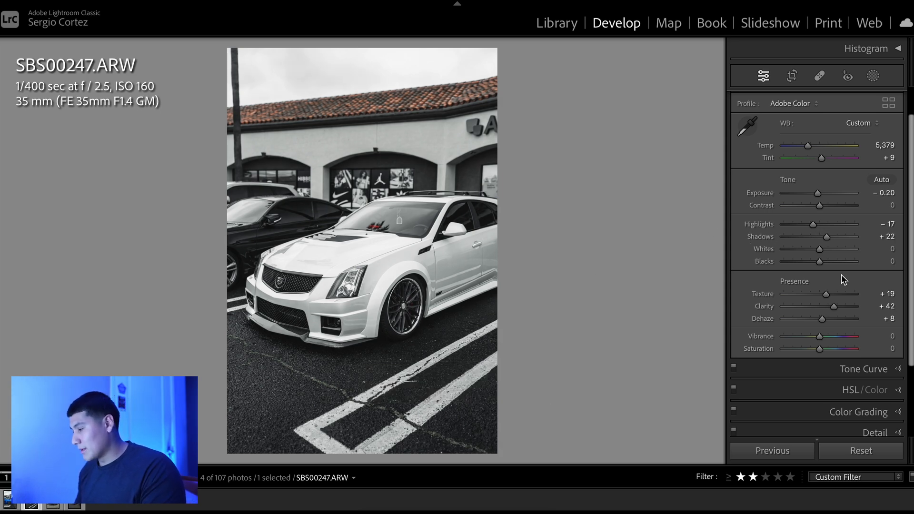
{"action": "scroll", "coordinate": [810, 278], "scroll_direction": "down", "scroll_amount": 1}
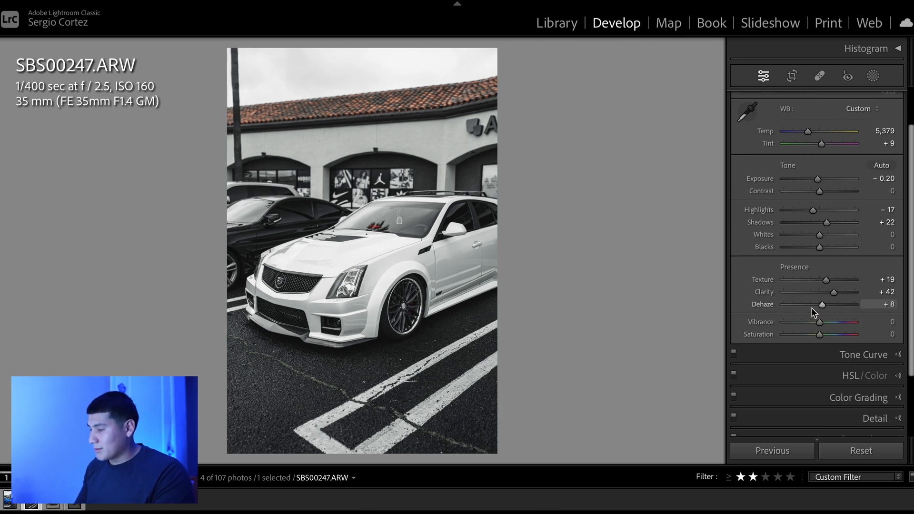
{"action": "key", "text": "ctrl+z"}
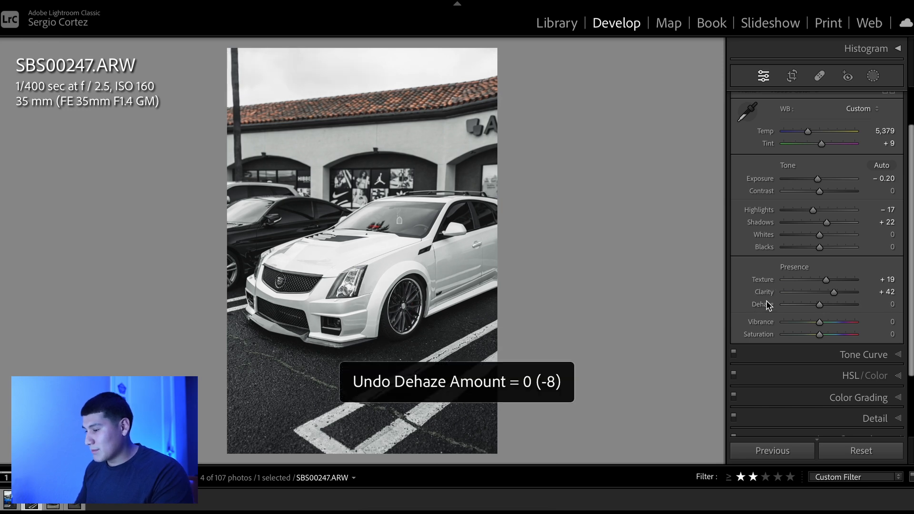
Show the photo's tone curve and compare the image with and without the curve twice.
{"action": "scroll", "coordinate": [768, 306], "scroll_direction": "down", "scroll_amount": 5}
{"action": "left_click", "coordinate": [825, 275]}
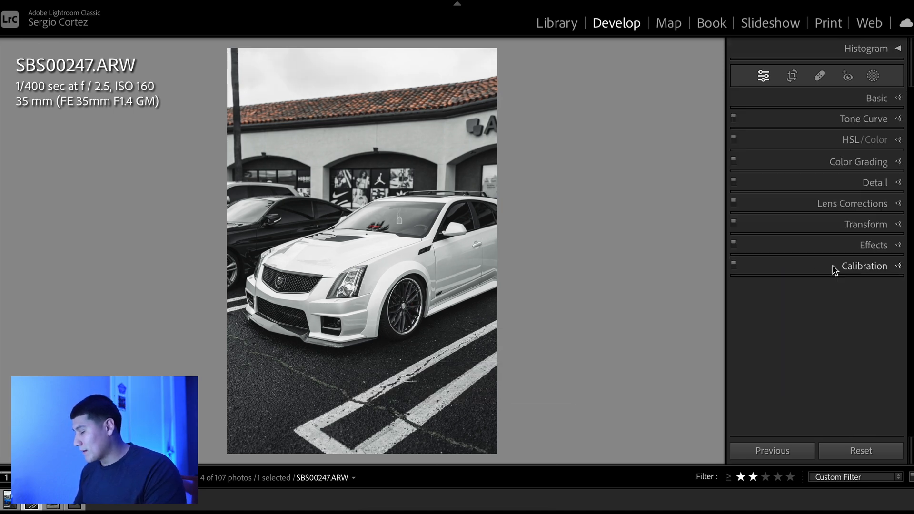
{"action": "left_click", "coordinate": [734, 117]}
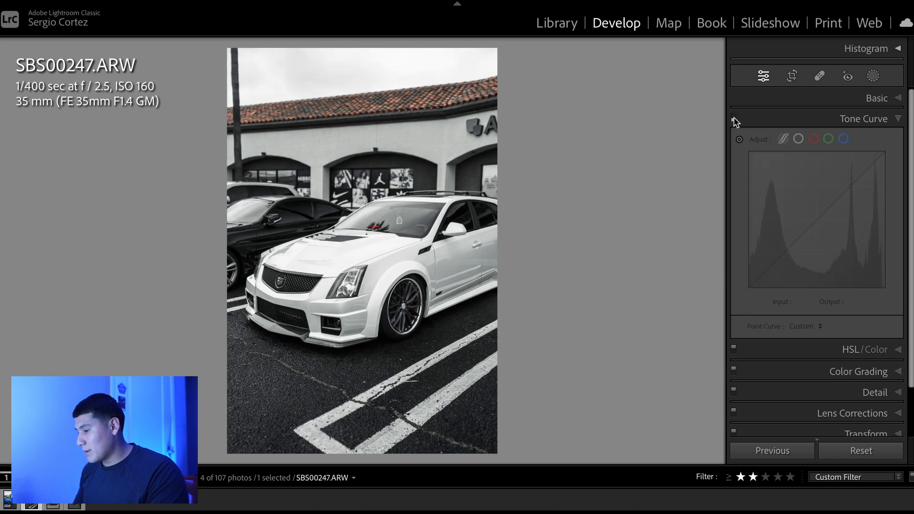
{"action": "left_click", "coordinate": [733, 117]}
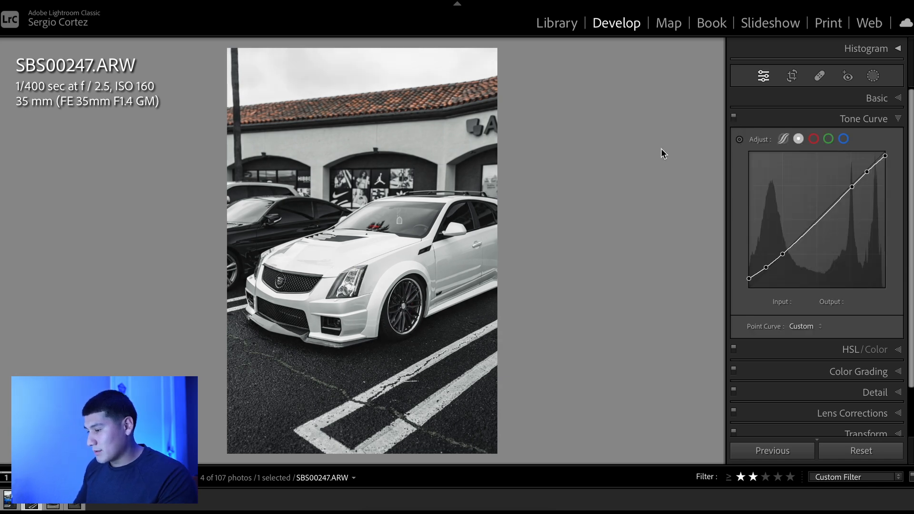
{"action": "left_click", "coordinate": [734, 116]}
{"action": "left_click", "coordinate": [734, 117]}
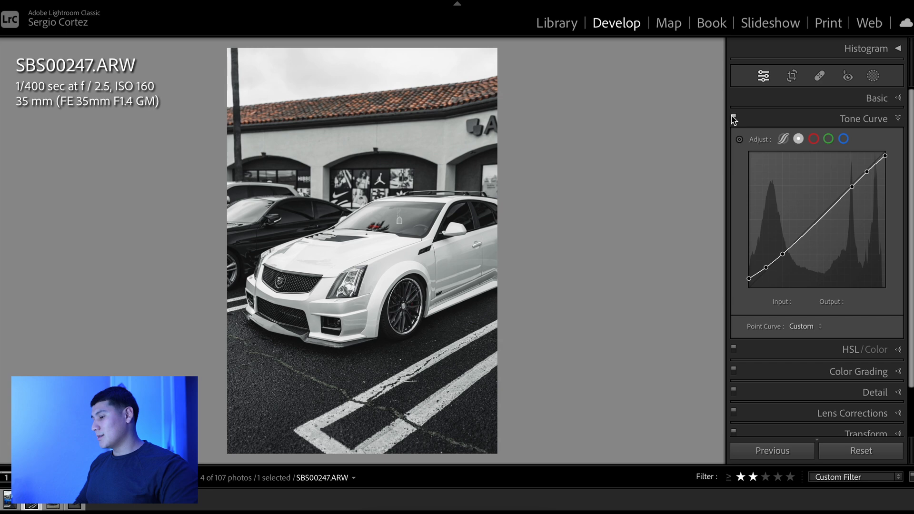
Open the HSL color adjustments, try shifting the blue hue to -100 and to -75, and undo both shifts.
{"action": "scroll", "coordinate": [851, 235], "scroll_direction": "down", "scroll_amount": 3}
{"action": "left_click", "coordinate": [842, 300]}
{"action": "scroll", "coordinate": [839, 287], "scroll_direction": "down", "scroll_amount": 3}
{"action": "scroll", "coordinate": [823, 180], "scroll_direction": "up", "scroll_amount": 1}
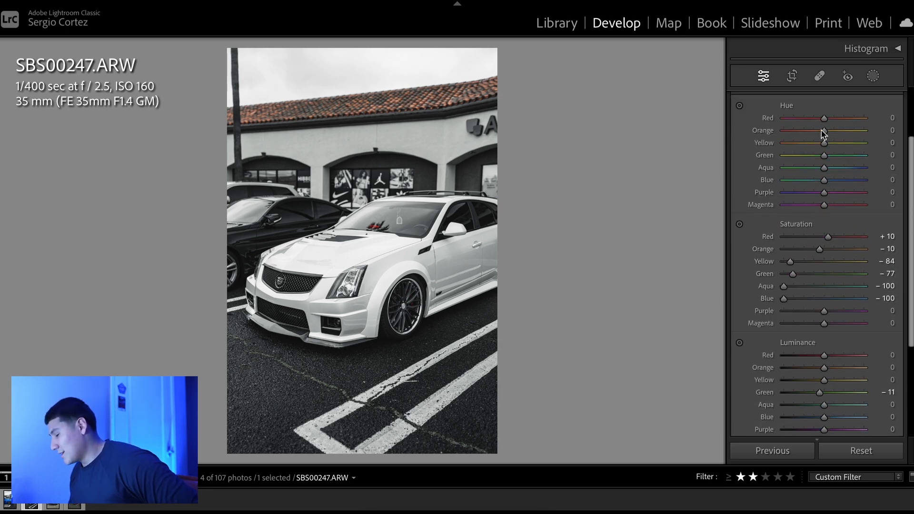
{"action": "left_click_drag", "start_coordinate": [824, 180], "coordinate": [776, 180]}
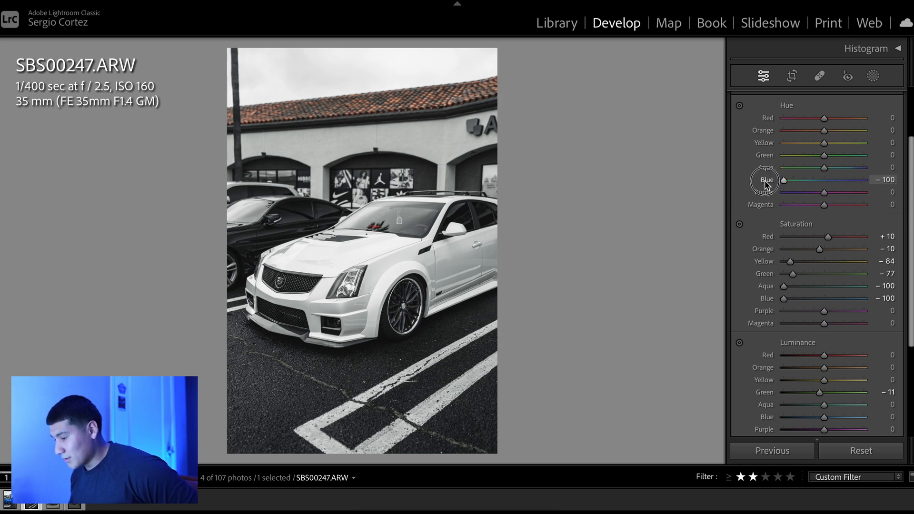
{"action": "key", "text": "ctrl+z"}
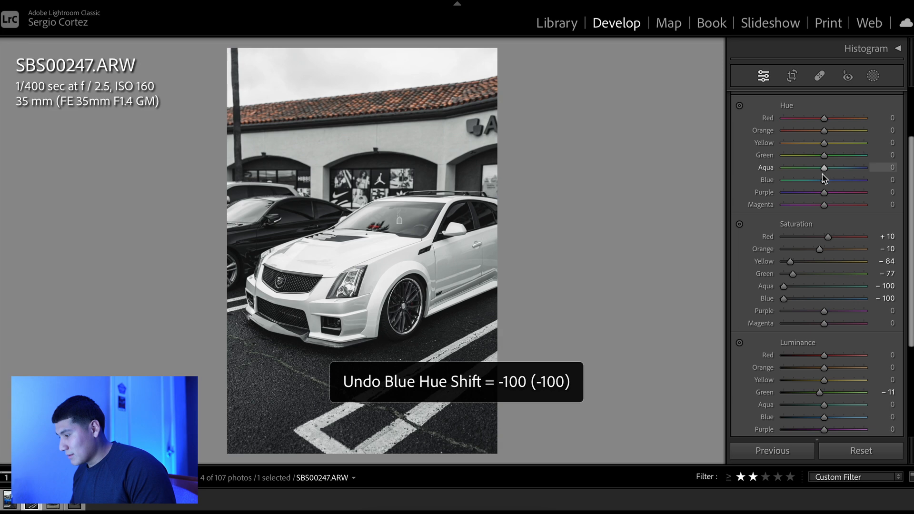
{"action": "left_click_drag", "start_coordinate": [822, 180], "coordinate": [794, 180]}
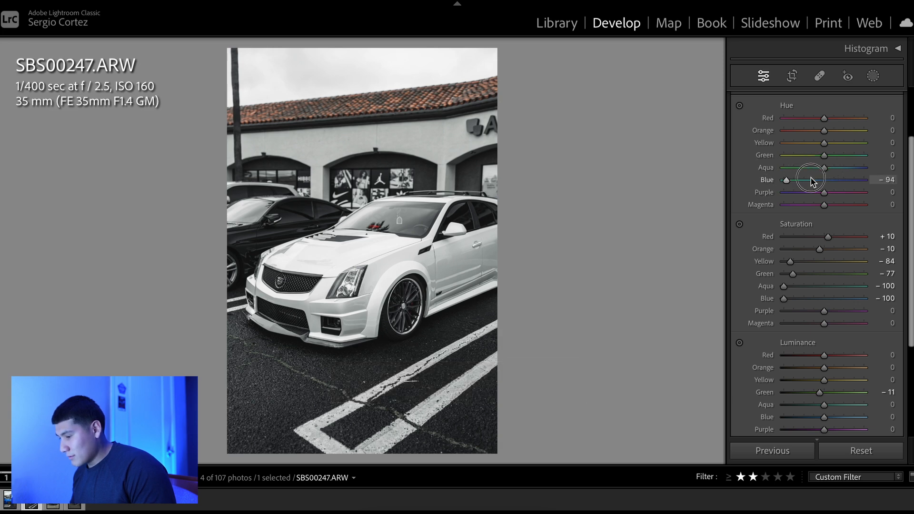
{"action": "key", "text": "ctrl+z"}
Set the HSL saturation of purple to -63, magenta to -67 and red to -55, and compare with the original photo.
{"action": "scroll", "coordinate": [819, 224], "scroll_direction": "down", "scroll_amount": 1}
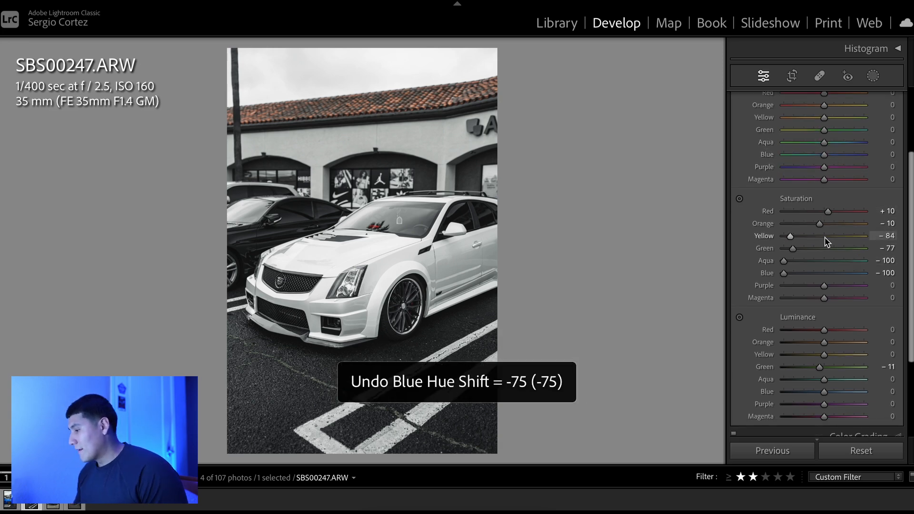
{"action": "left_click_drag", "start_coordinate": [824, 291], "coordinate": [797, 310]}
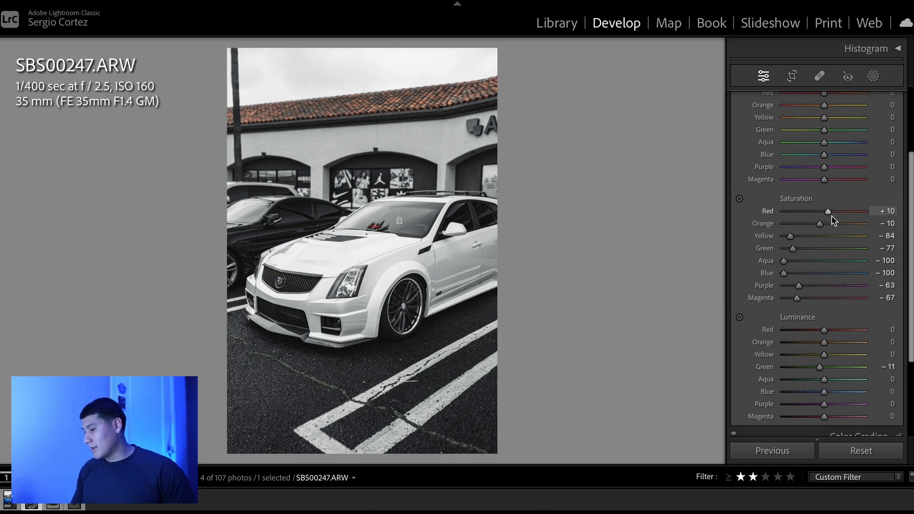
{"action": "left_click_drag", "start_coordinate": [829, 211], "coordinate": [805, 215]}
{"action": "left_click_drag", "start_coordinate": [395, 227], "coordinate": [385, 190]}
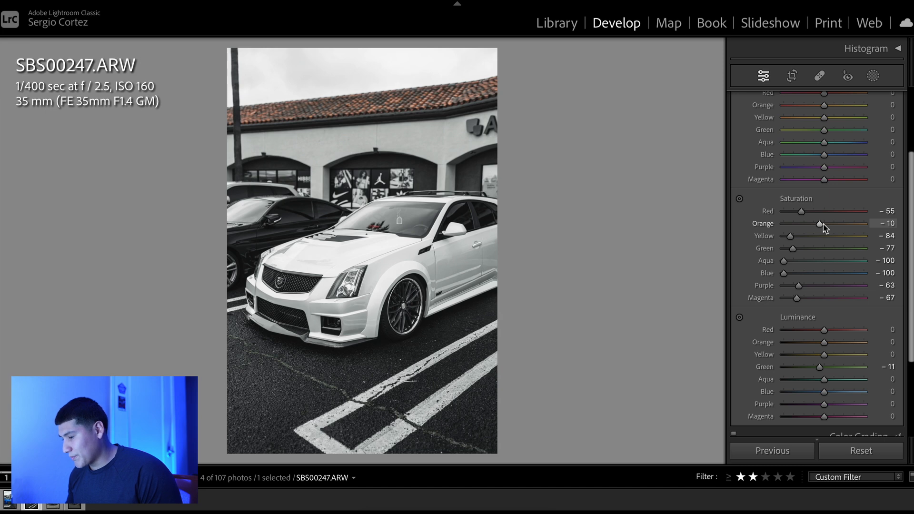
{"action": "key", "text": "backslash"}
{"action": "key", "text": "backslash"}
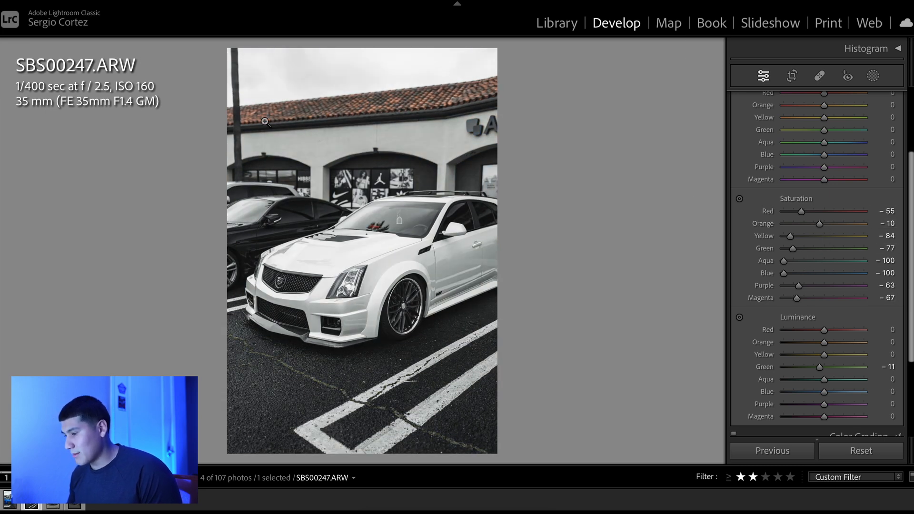
Set the HSL orange saturation to -57 and compare the result with the original and with the previous saturation.
{"action": "left_click_drag", "start_coordinate": [819, 223], "coordinate": [773, 228]}
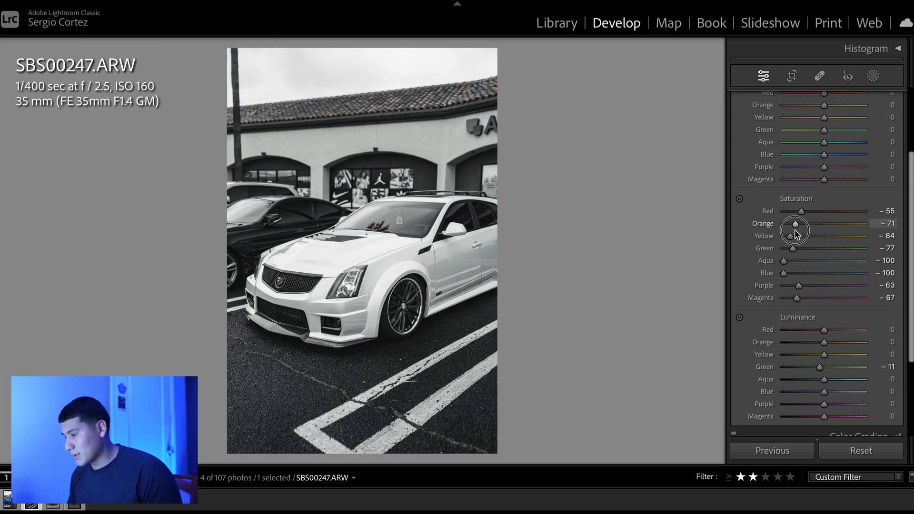
{"action": "left_click_drag", "start_coordinate": [827, 234], "coordinate": [800, 241]}
{"action": "key", "text": "backslash"}
{"action": "key", "text": "backslash"}
{"action": "key", "text": "ctrl+z"}
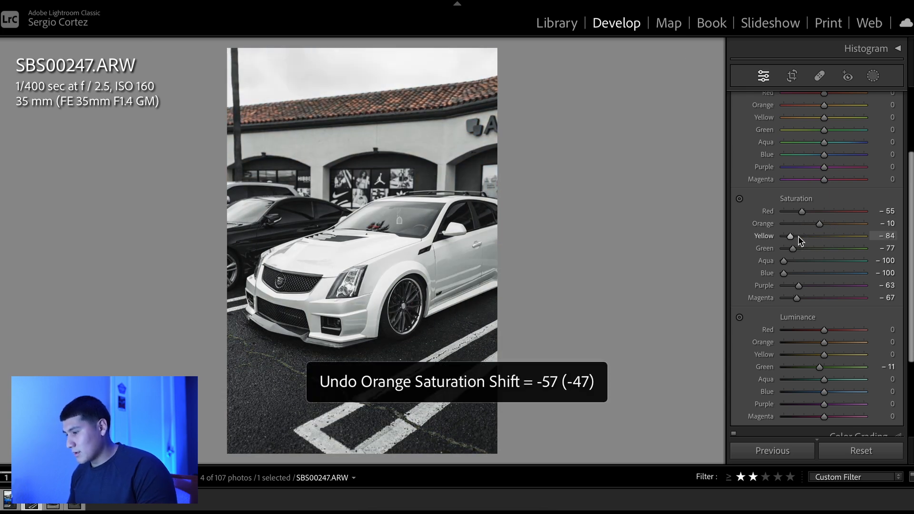
{"action": "key", "text": "ctrl+shift+z"}
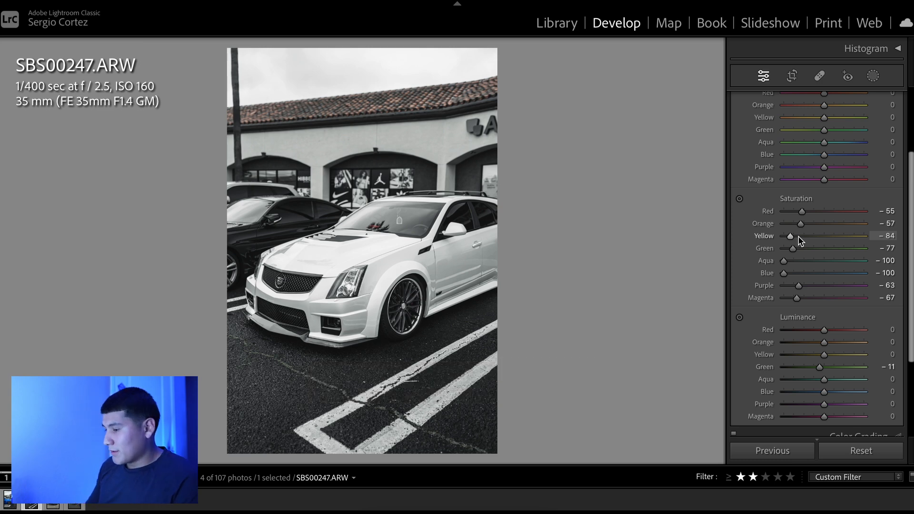
Open the color grading wheels and compare the photo with and without the shadow color tint.
{"action": "scroll", "coordinate": [801, 267], "scroll_direction": "down", "scroll_amount": 5}
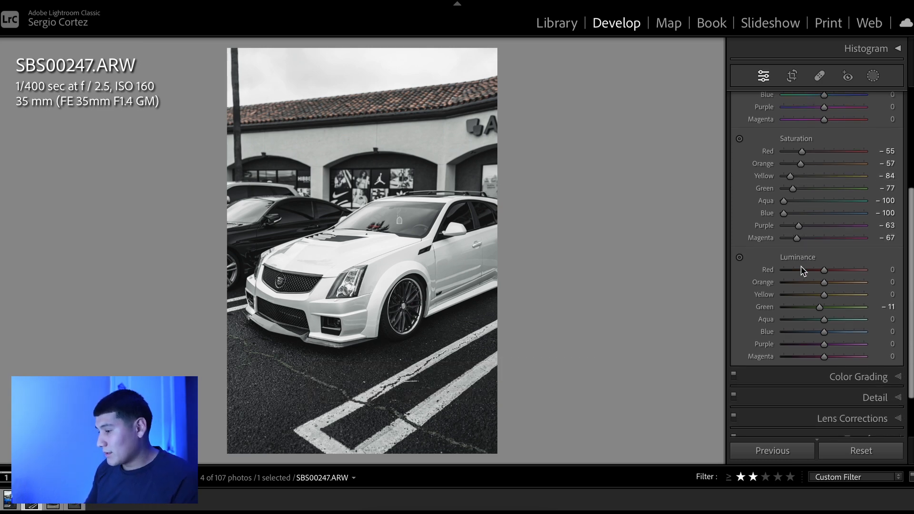
{"action": "left_click", "coordinate": [770, 317]}
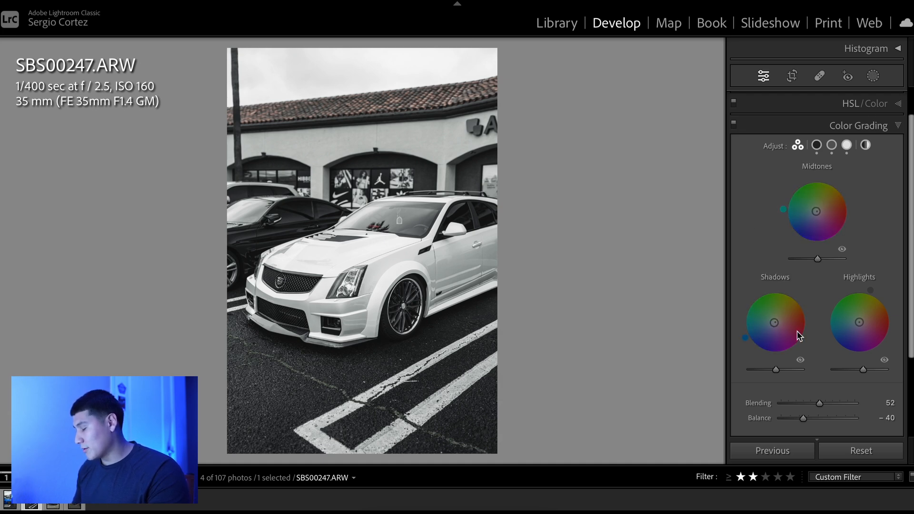
{"action": "key", "text": "ctrl+z"}
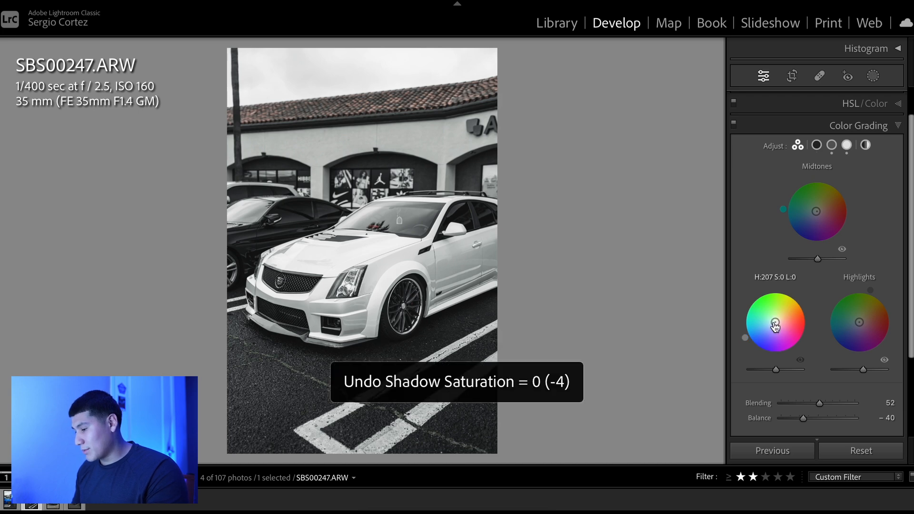
{"action": "key", "text": "ctrl+z"}
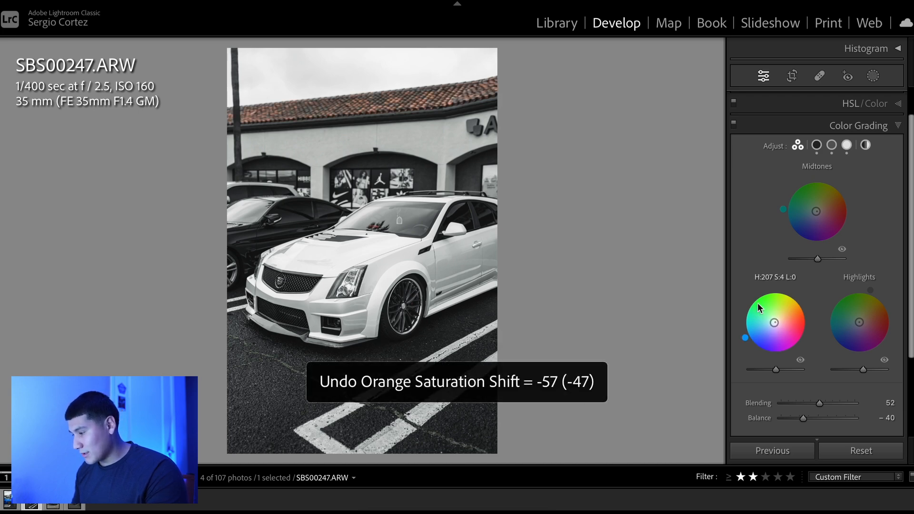
{"action": "key", "text": "ctrl+y"}
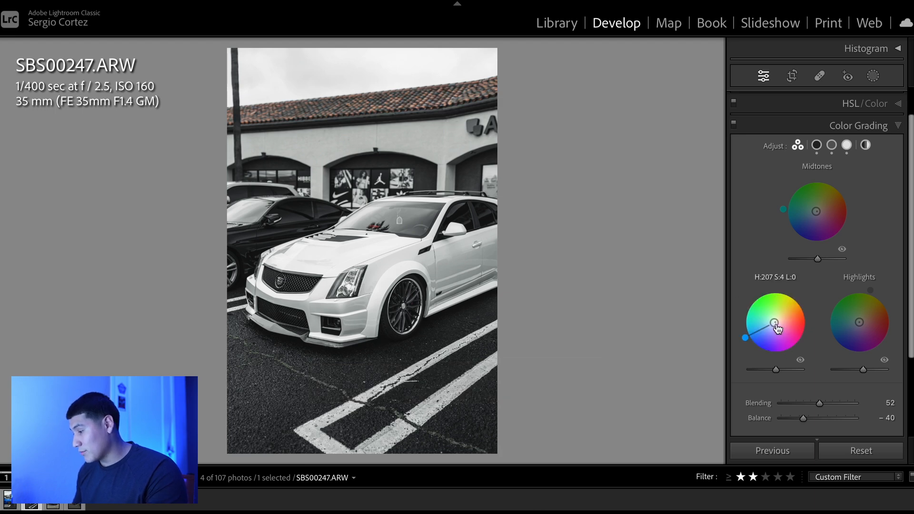
Try raising the shadow color grading saturation to 13, compare it with a saturation of 0, and undo the trial changes.
{"action": "left_click_drag", "start_coordinate": [775, 322], "coordinate": [772, 323]}
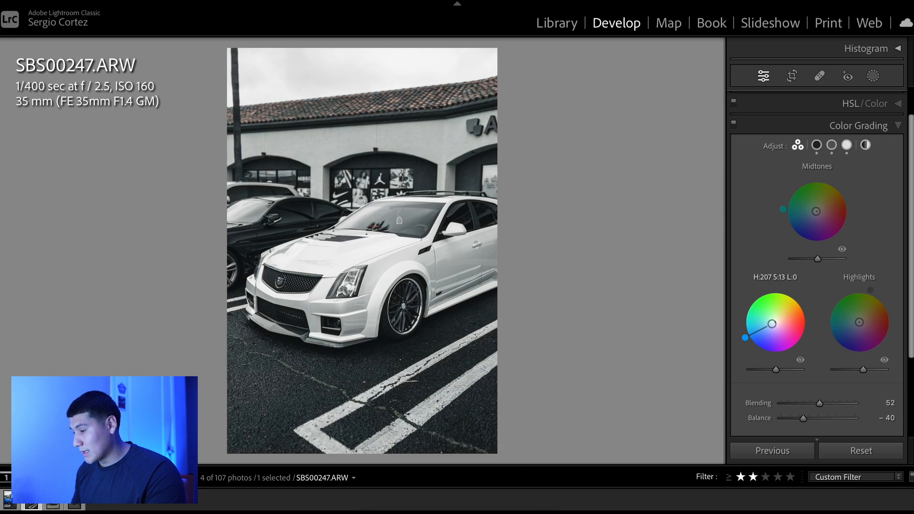
{"action": "double_click", "coordinate": [772, 324]}
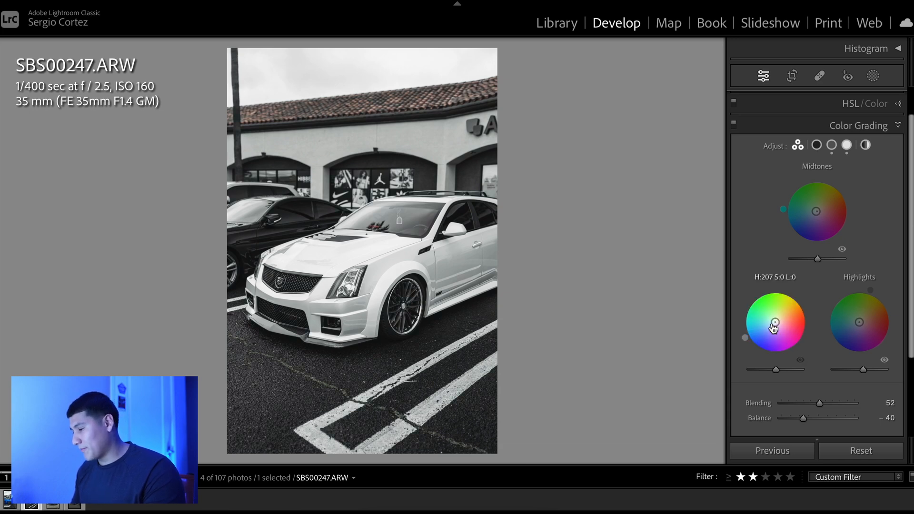
{"action": "key", "text": "ctrl+z"}
{"action": "key", "text": "ctrl+y"}
{"action": "key", "text": "ctrl+z"}
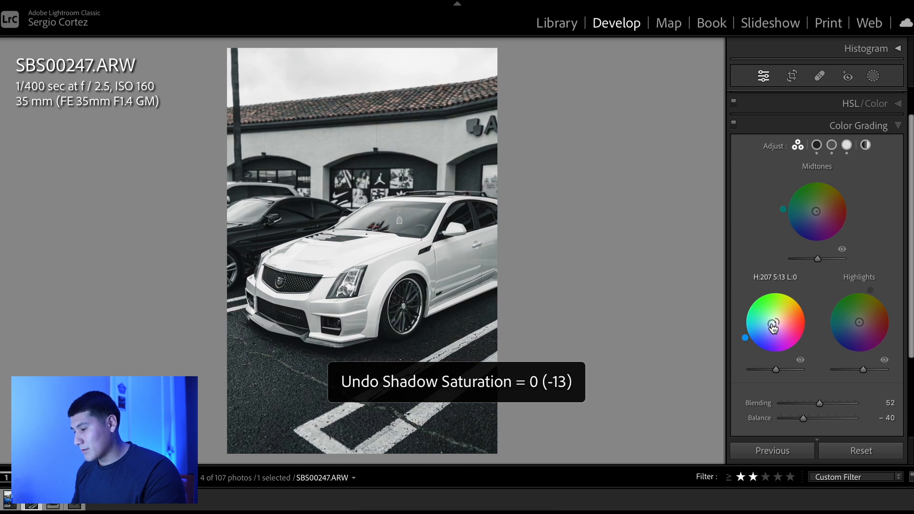
{"action": "key", "text": "ctrl+z"}
{"action": "key", "text": "ctrl+y"}
{"action": "key", "text": "ctrl+z"}
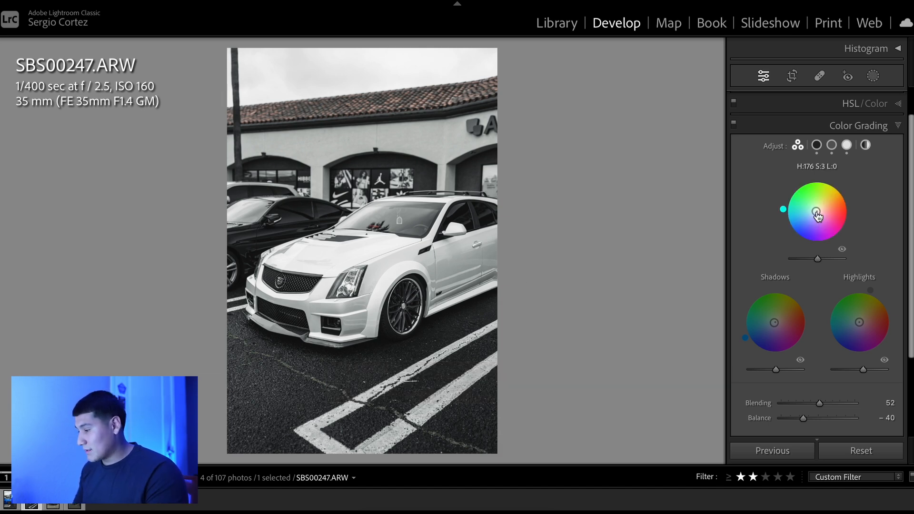
Set the midtone color grading hue to 186 with saturation 3, and compare it with the previous hue.
{"action": "left_click_drag", "start_coordinate": [816, 211], "coordinate": [817, 212]}
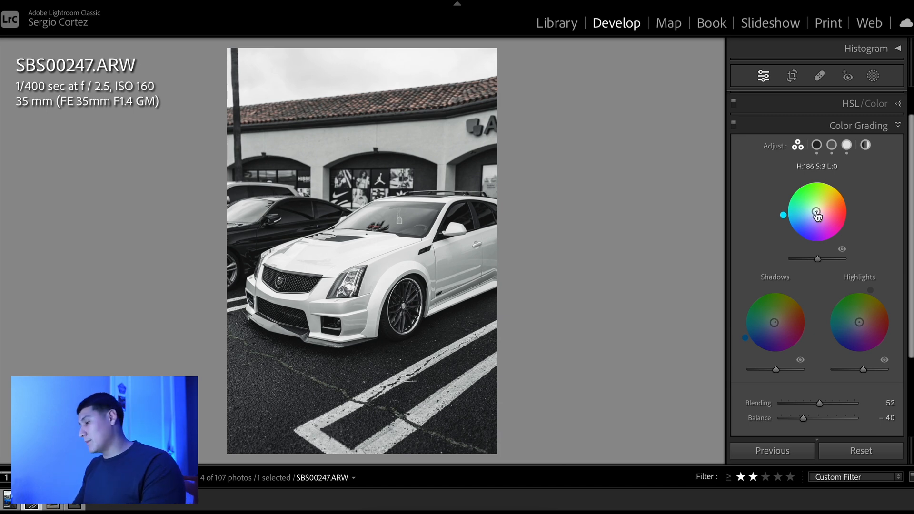
{"action": "key", "text": "ctrl+z"}
{"action": "key", "text": "ctrl+shift+z"}
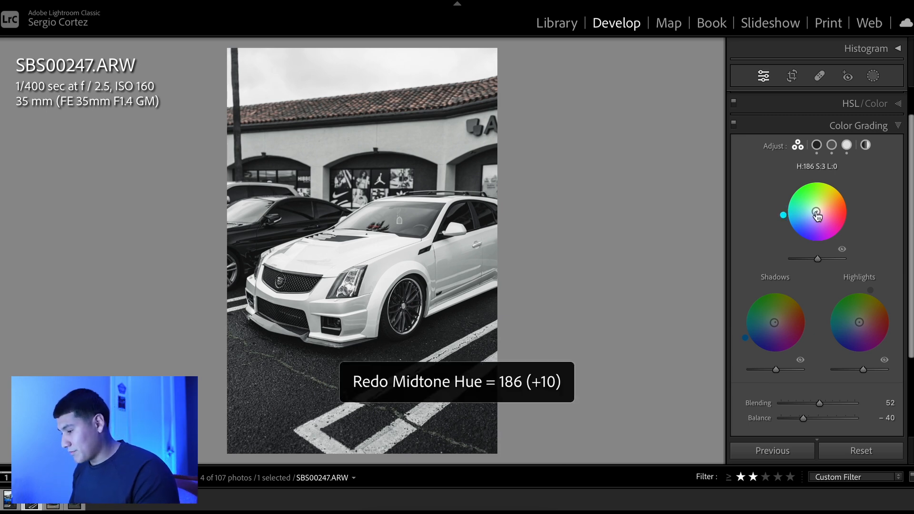
Set the global color grading to hue 185 and saturation 6, and compare with the previous grading and the original photo.
{"action": "left_click", "coordinate": [865, 144]}
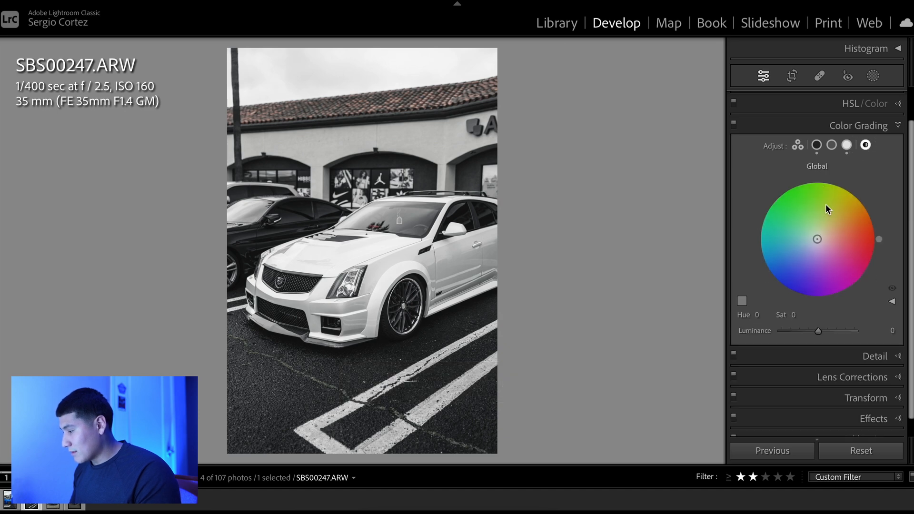
{"action": "mouse_move", "coordinate": [817, 239]}
{"action": "left_mouse_down"}
{"action": "mouse_move", "coordinate": [809, 233]}
{"action": "mouse_move", "coordinate": [814, 240]}
{"action": "left_mouse_up"}
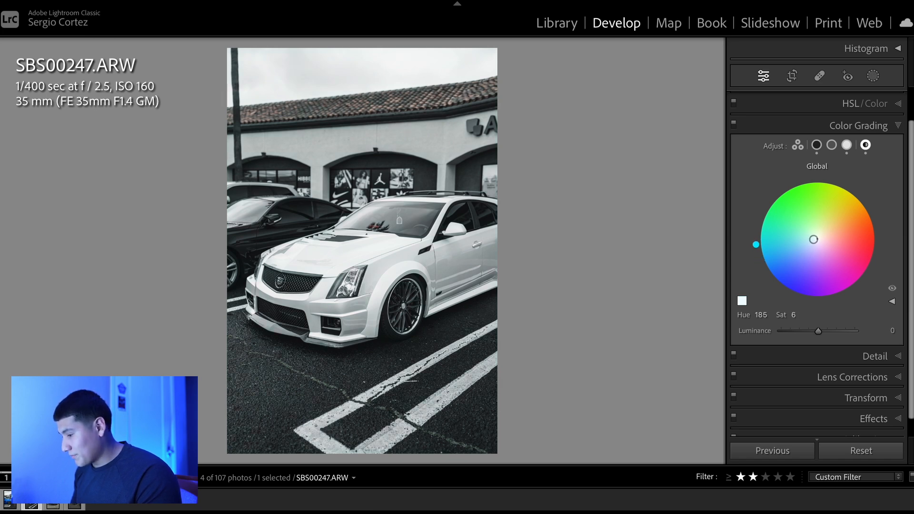
{"action": "key", "text": "ctrl+z"}
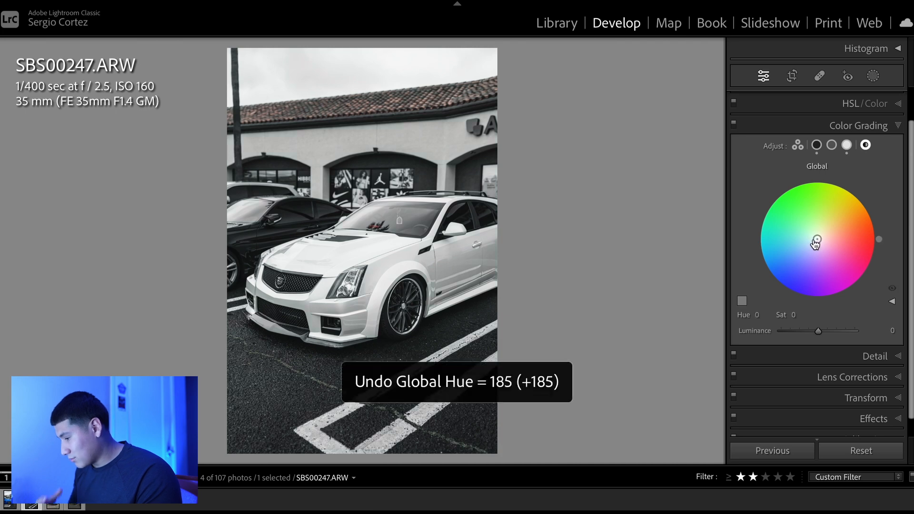
{"action": "key", "text": "ctrl+shift+z"}
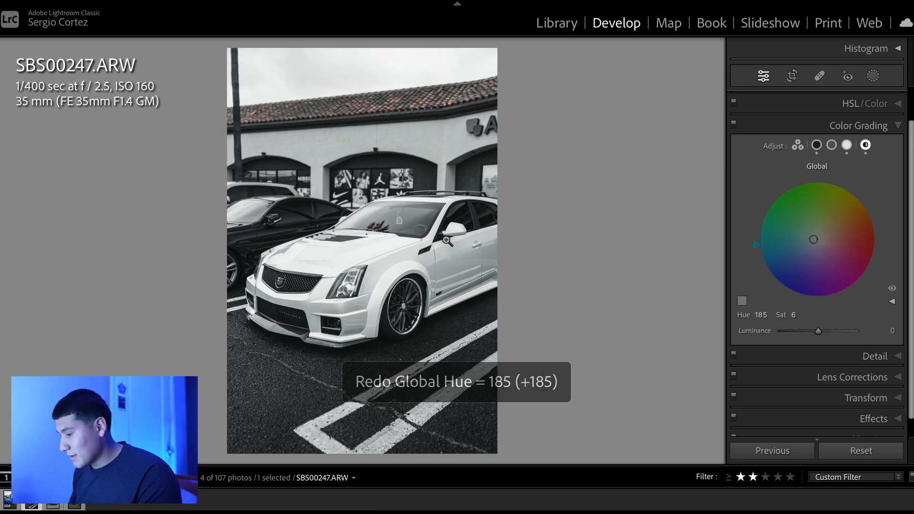
{"action": "key", "text": "backslash"}
{"action": "key", "text": "backslash"}
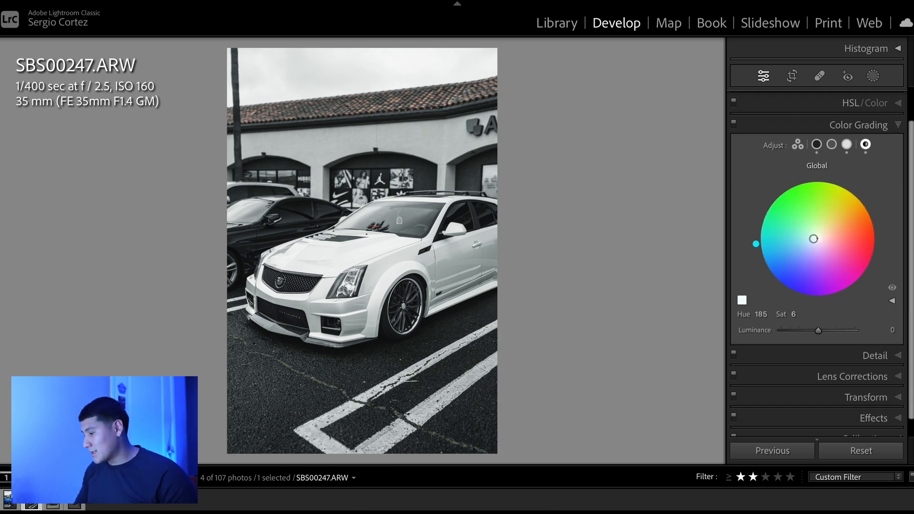
Review the photo's Effects and Calibration settings and compare the edit with the original photo.
{"action": "scroll", "coordinate": [823, 233], "scroll_direction": "down", "scroll_amount": 1}
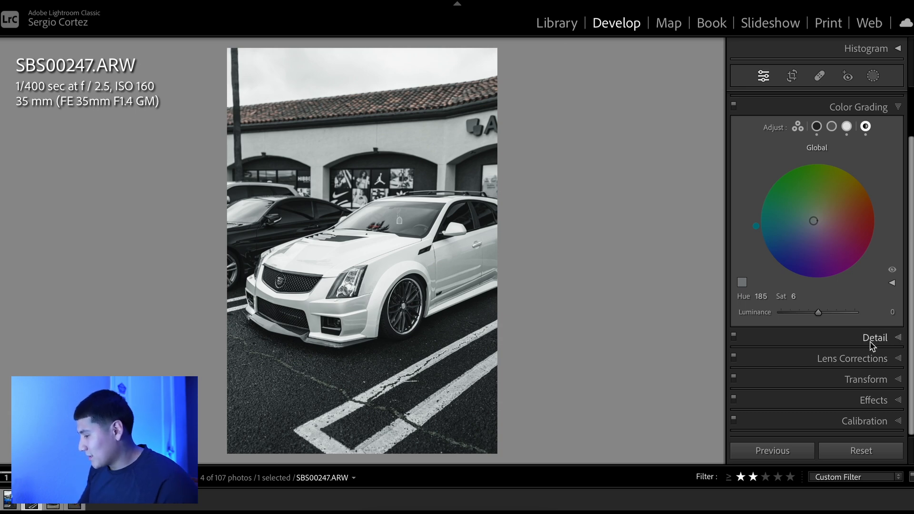
{"action": "left_click", "coordinate": [876, 400]}
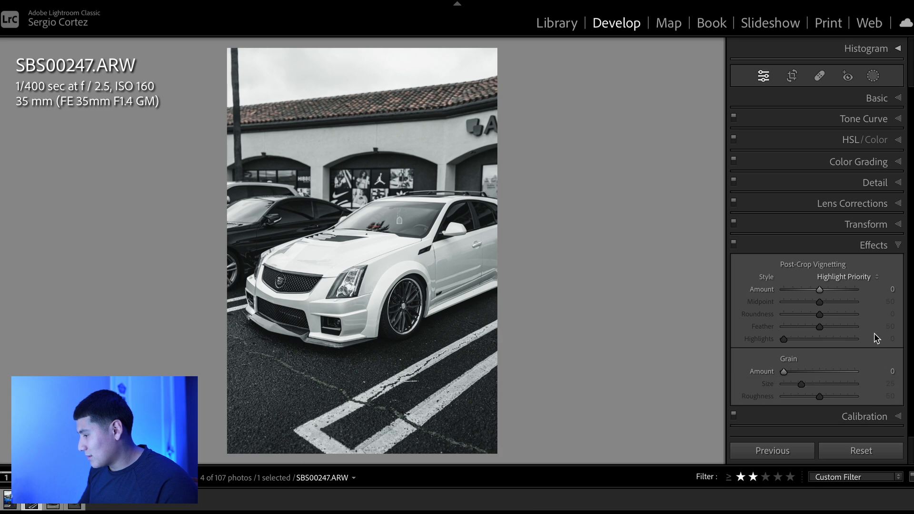
{"action": "left_click", "coordinate": [874, 416]}
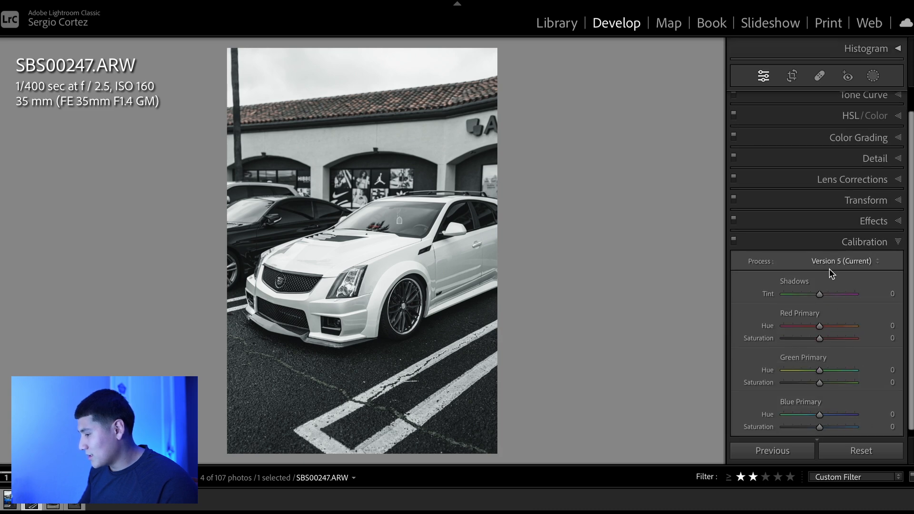
{"action": "key", "text": "backslash"}
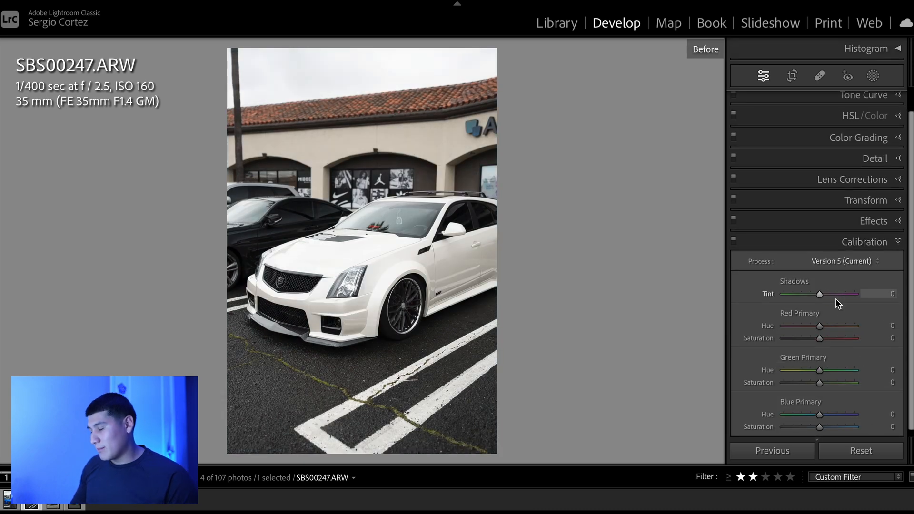
{"action": "key", "text": "backslash"}
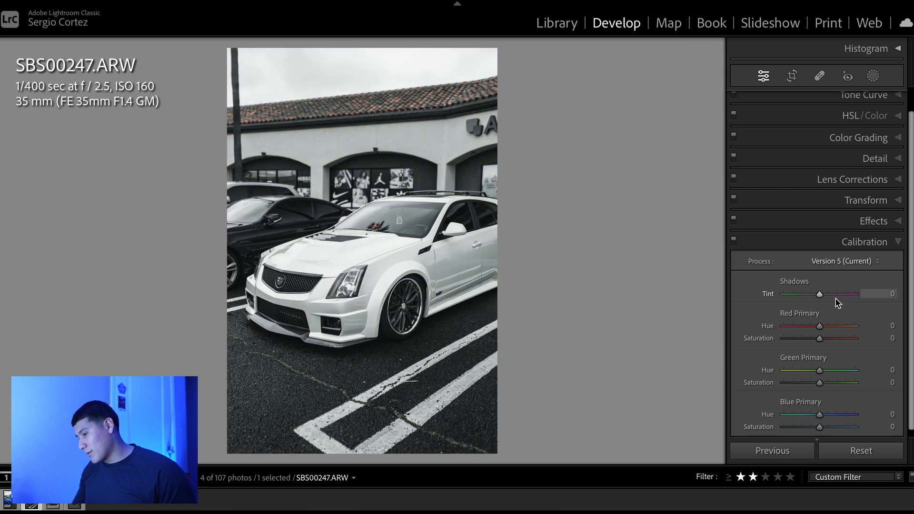
Open the photo's Mask 1 and display its red overlay on the pavement, with the mask's components expanded.
{"action": "left_click", "coordinate": [873, 75]}
{"action": "left_click", "coordinate": [628, 95]}
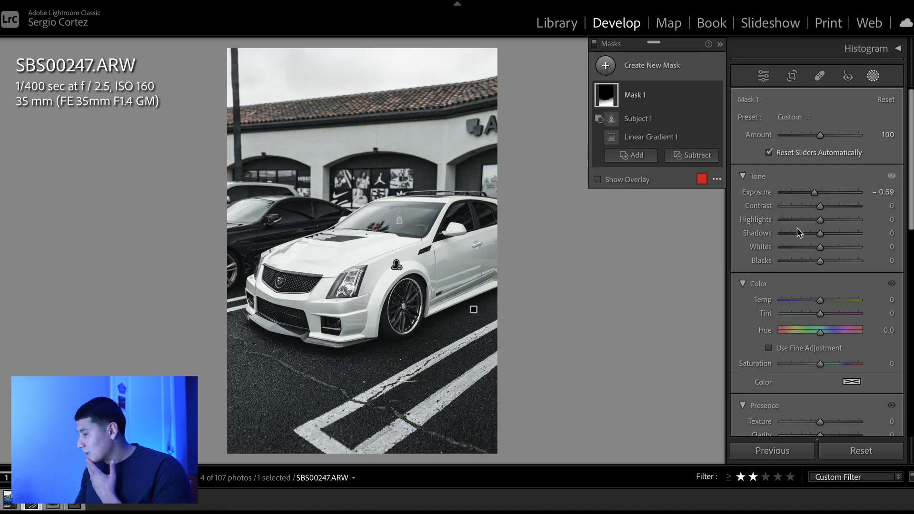
{"action": "left_click", "coordinate": [660, 99]}
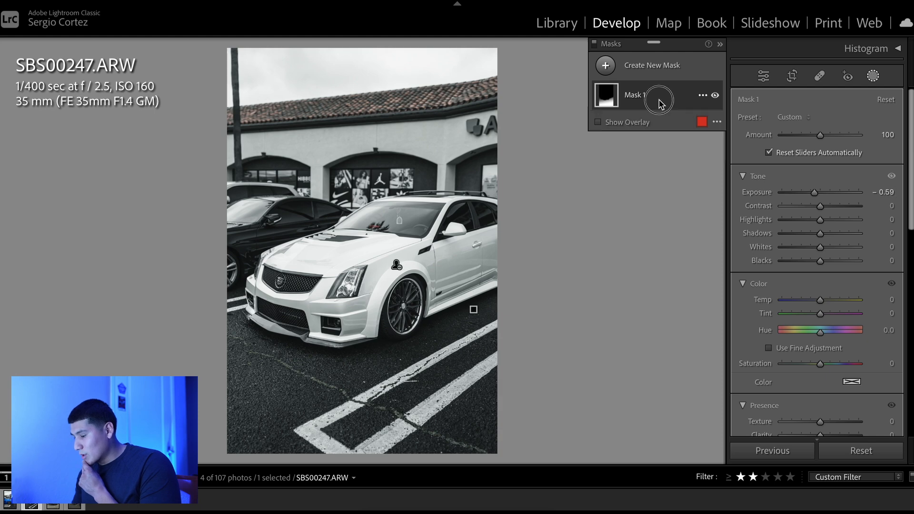
{"action": "key", "text": "o"}
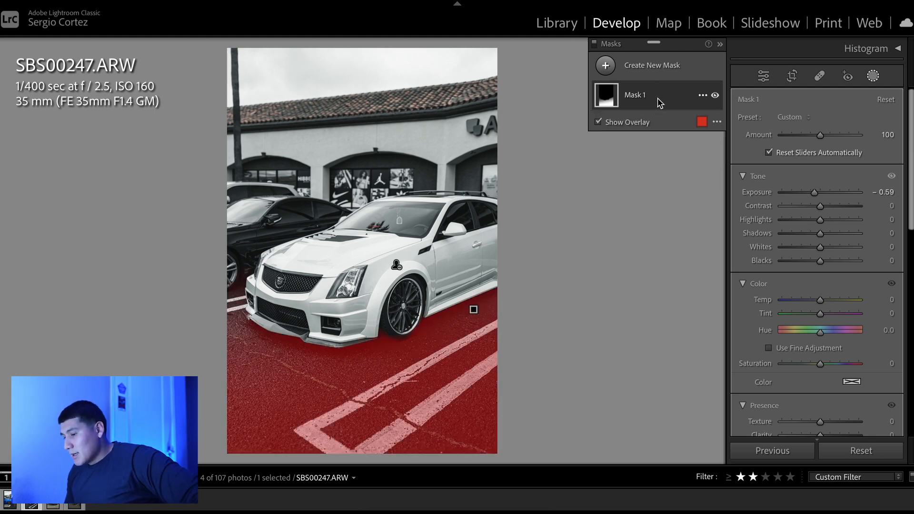
{"action": "left_click", "coordinate": [658, 99]}
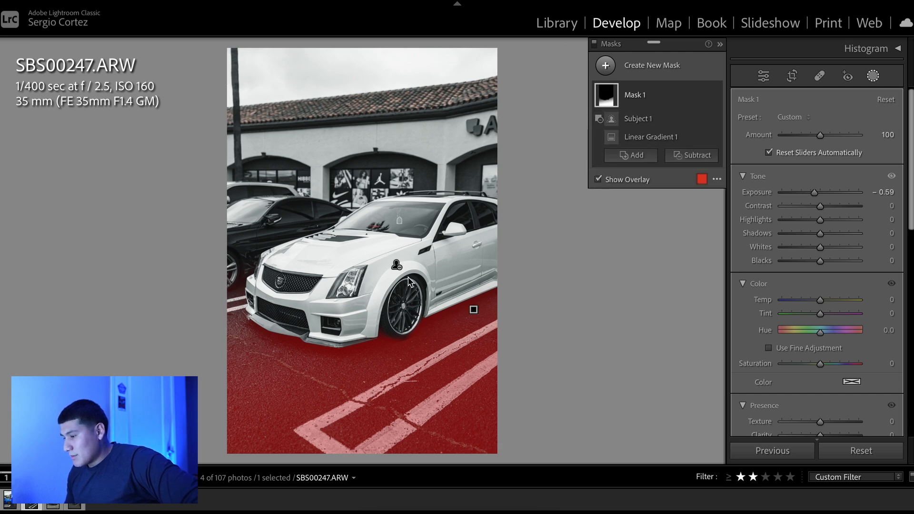
Inspect the mask's Linear Gradient 1 and the Select Subject subtraction option, and hide the red overlay.
{"action": "left_click", "coordinate": [660, 137]}
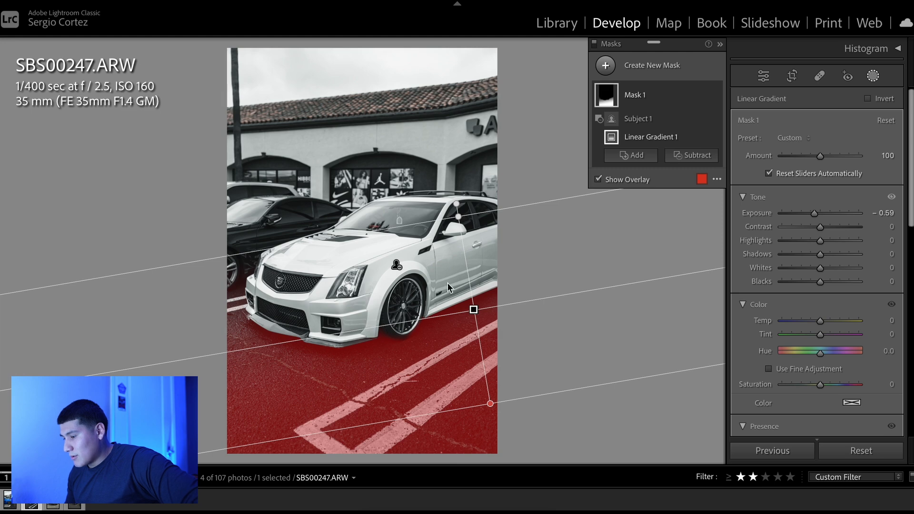
{"action": "left_click", "coordinate": [692, 155]}
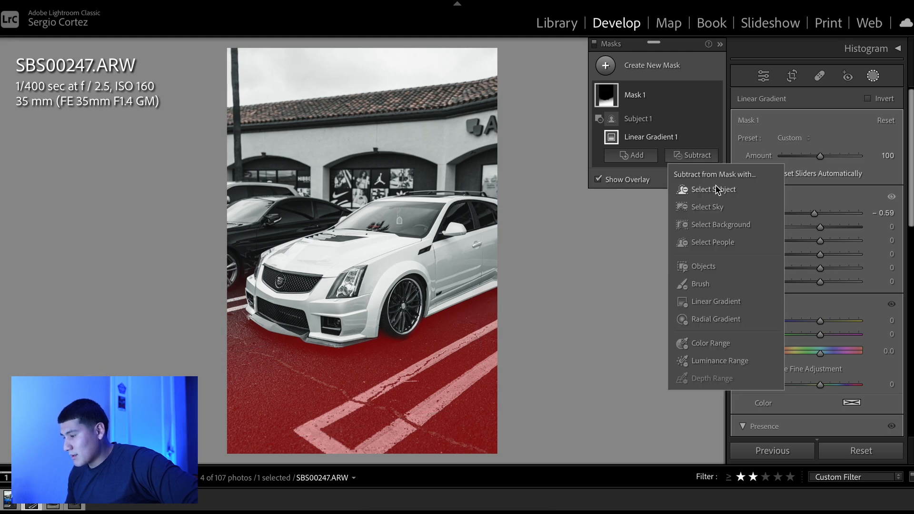
{"action": "left_click", "coordinate": [714, 190]}
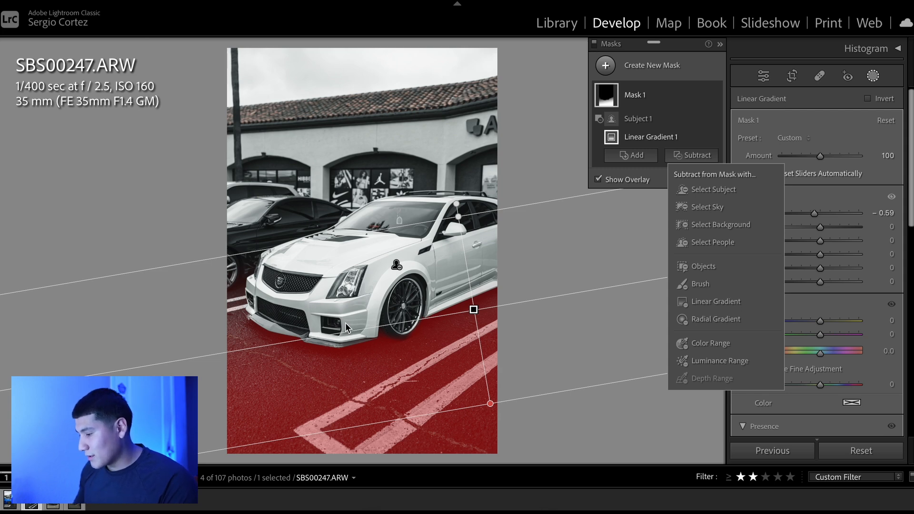
{"action": "left_click", "coordinate": [611, 200]}
{"action": "key", "text": "o"}
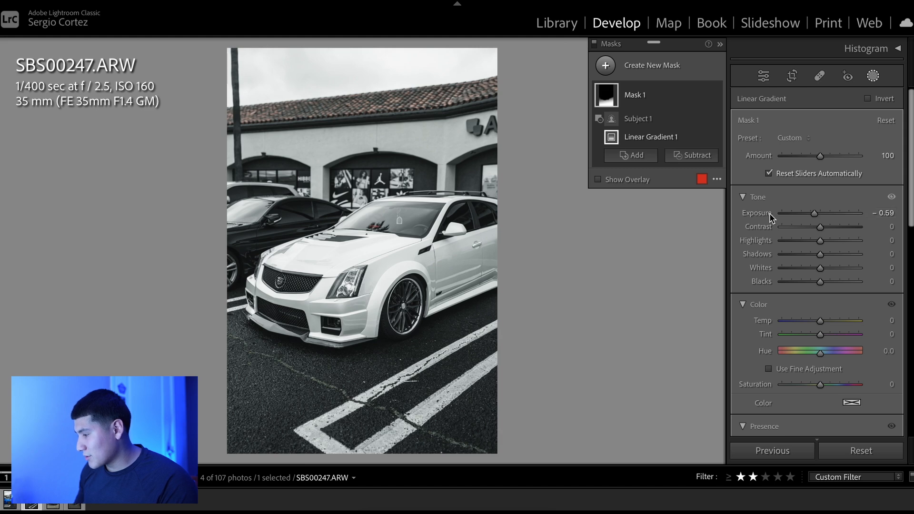
Compare the ground mask with and without its exposure adjustment, and set the mask's exposure to -1.01.
{"action": "key", "text": "ctrl+z"}
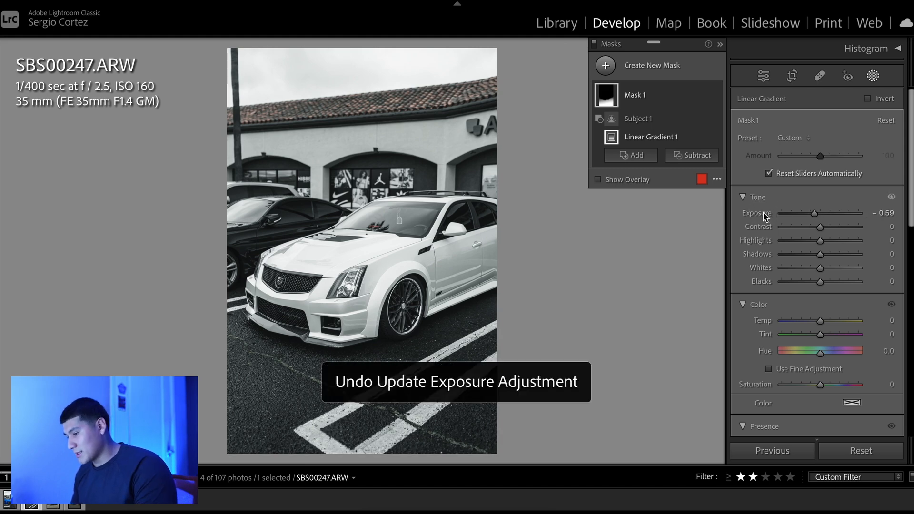
{"action": "key", "text": "ctrl+y"}
{"action": "key", "text": "ctrl+z"}
{"action": "left_click_drag", "start_coordinate": [814, 213], "coordinate": [808, 212]}
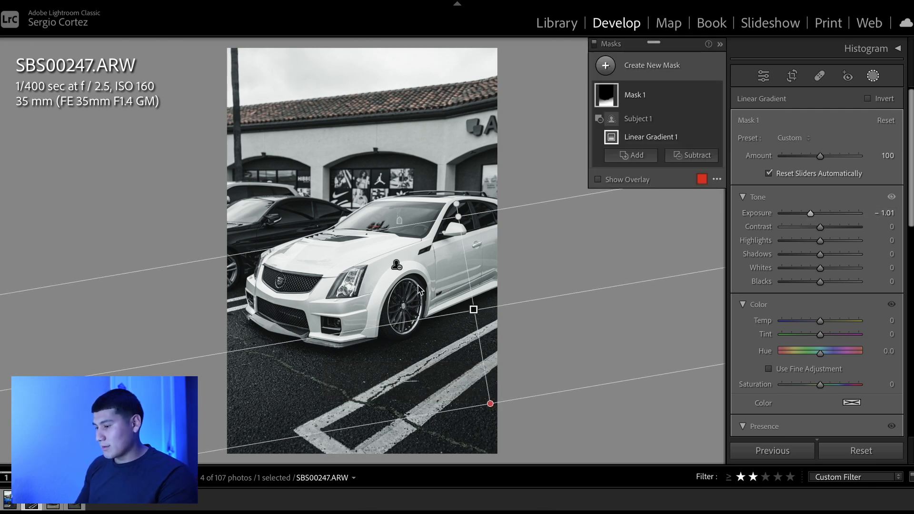
Leave masking and compare the finished edit with the original photo twice.
{"action": "key", "text": "shift+w"}
{"action": "key", "text": "backslash"}
{"action": "key", "text": "backslash"}
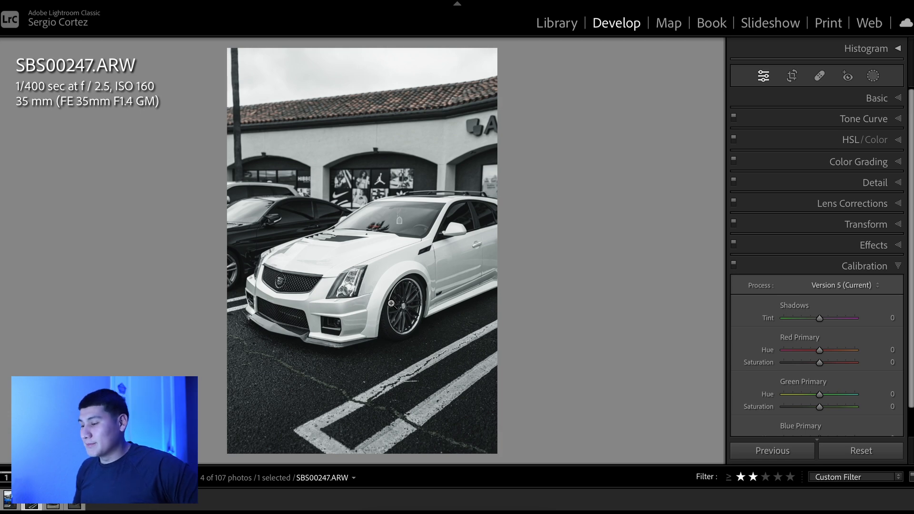
{"action": "key", "text": "backslash"}
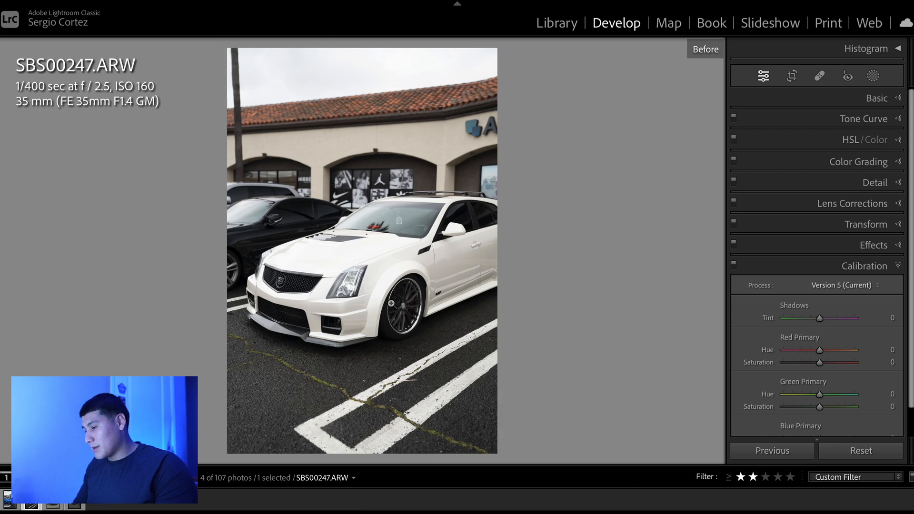
{"action": "key", "text": "backslash"}
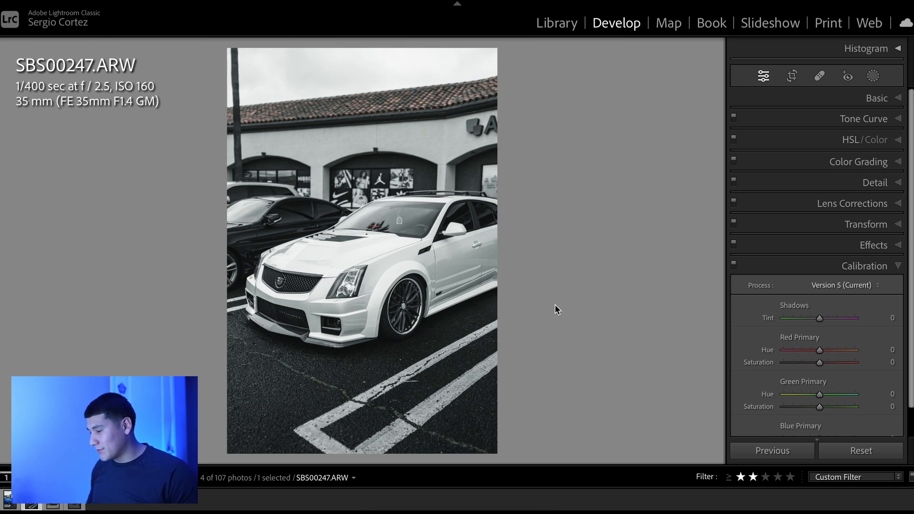
{"action": "scroll", "coordinate": [789, 255], "scroll_direction": "down", "scroll_amount": 2}
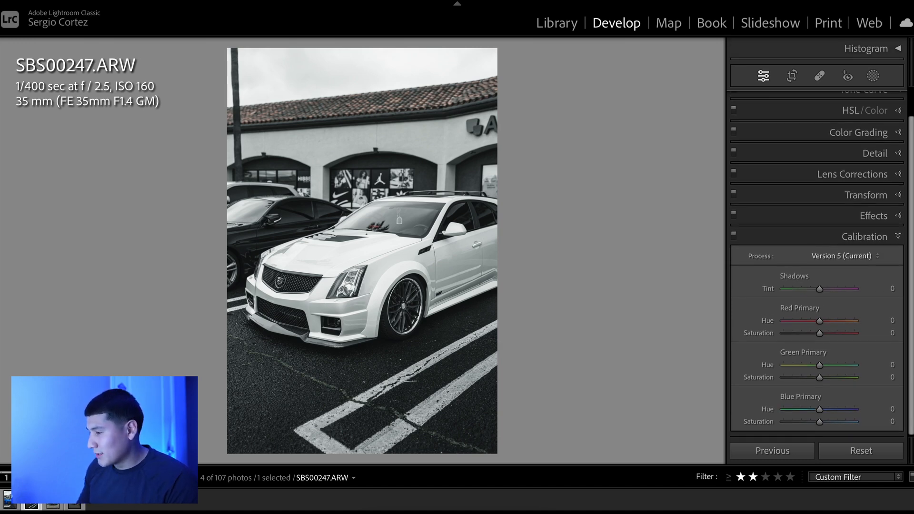
Open the blue car photo SBS00242.ARW from the library for developing and display its Basic adjustments.
{"action": "key", "text": "g"}
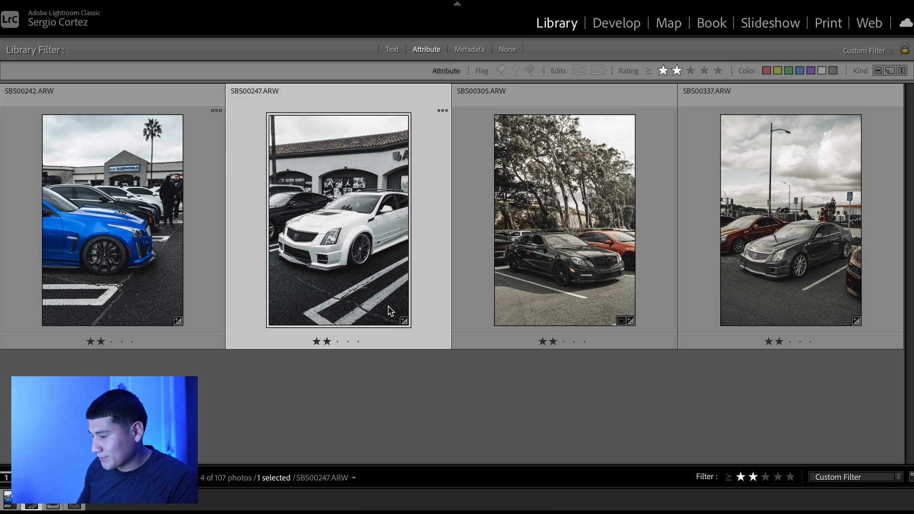
{"action": "left_click", "coordinate": [176, 274]}
{"action": "key", "text": "d"}
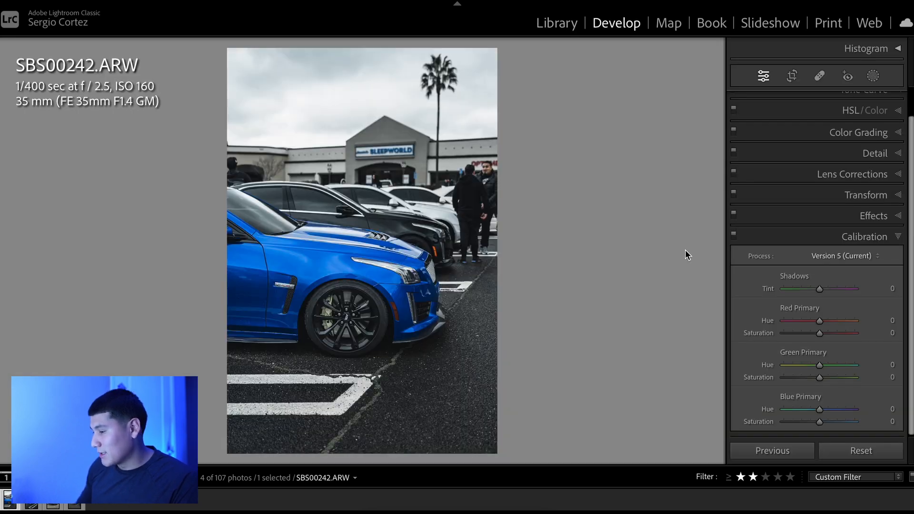
{"action": "scroll", "coordinate": [833, 107], "scroll_direction": "up", "scroll_amount": 2}
{"action": "left_click", "coordinate": [836, 102]}
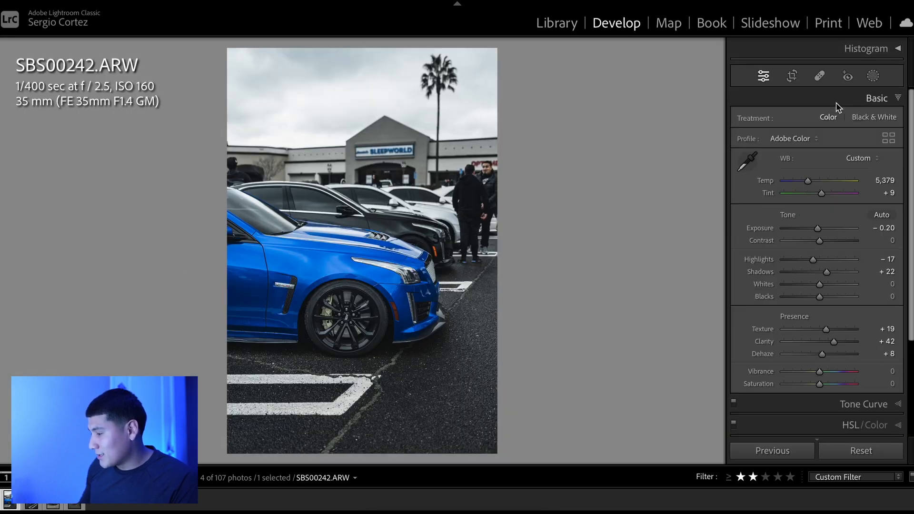
Compare the Basic adjustments of SBS00242.ARW with those of the white Cadillac photo SBS00247.ARW.
{"action": "key", "text": "Right"}
{"action": "key", "text": "Left"}
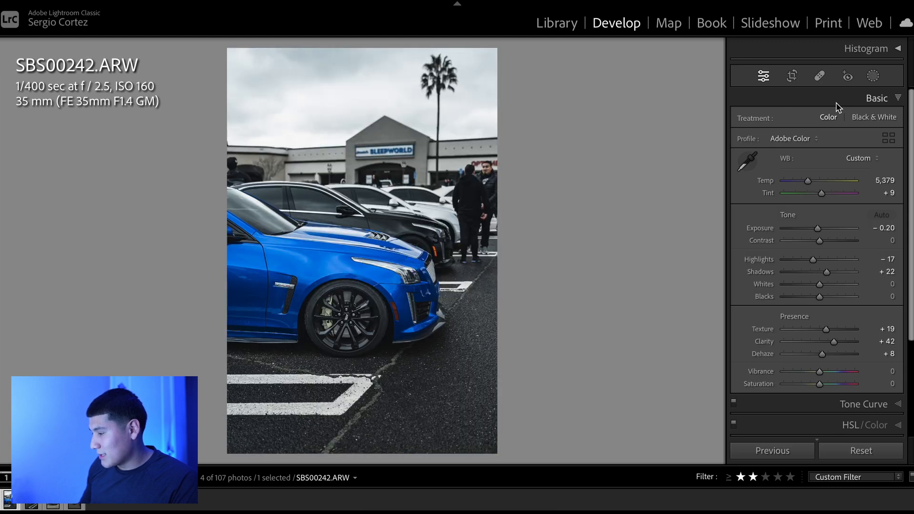
{"action": "key", "text": "Right"}
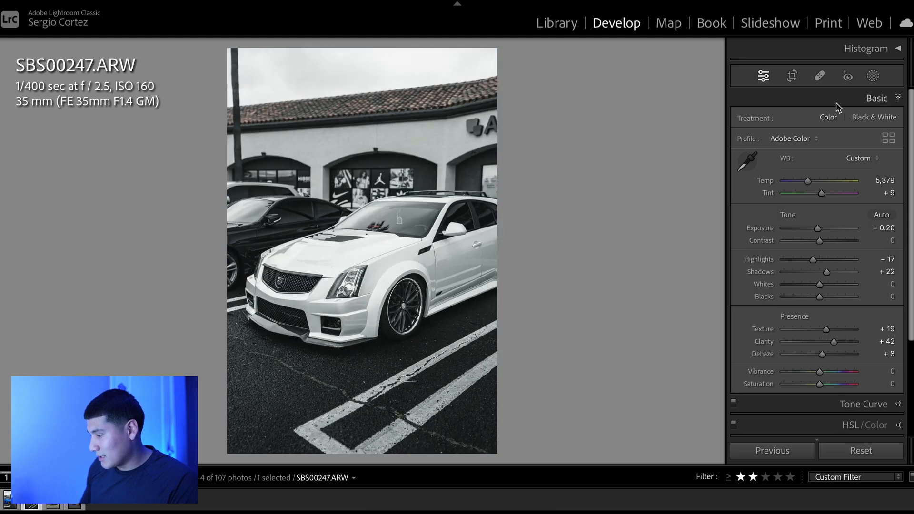
{"action": "key", "text": "Left"}
Display the HSL adjustments and compare the blue car photo's color values with those of SBS00247.ARW.
{"action": "scroll", "coordinate": [866, 238], "scroll_direction": "down", "scroll_amount": 3}
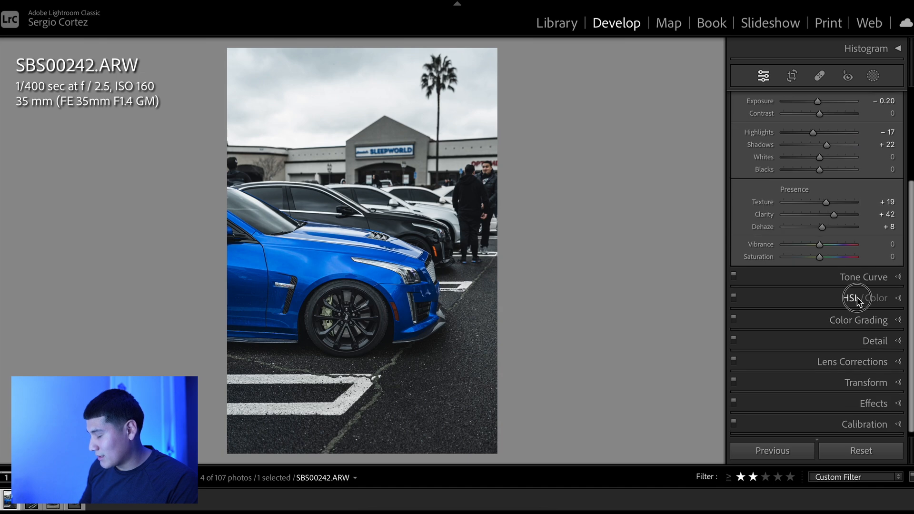
{"action": "left_click", "coordinate": [855, 298]}
{"action": "key", "text": "Right"}
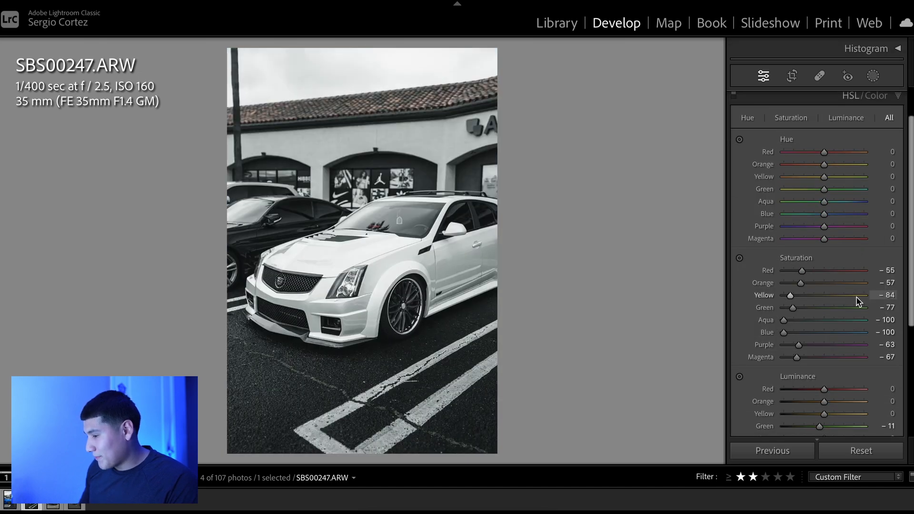
{"action": "key", "text": "Left"}
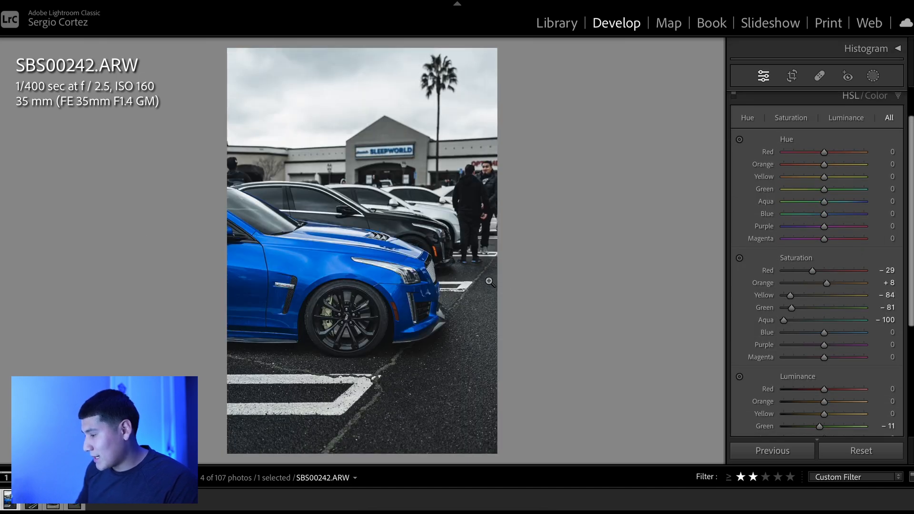
Set the blue car photo's blue saturation to -8 and compare the edit with the original several times.
{"action": "left_click_drag", "start_coordinate": [824, 333], "coordinate": [822, 334]}
{"action": "key", "text": "backslash"}
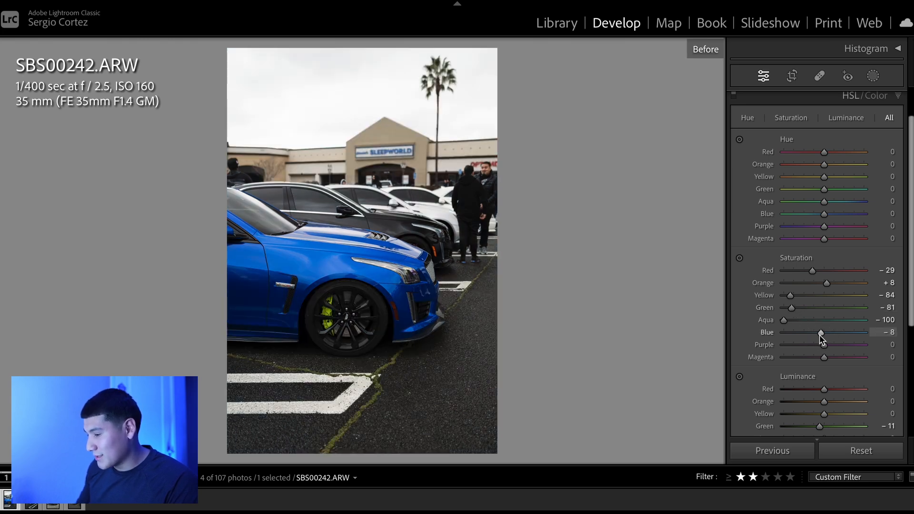
{"action": "key", "text": "backslash"}
{"action": "key", "text": "backslash"}
{"action": "key", "text": "backslash"}
{"action": "key", "text": "backslash"}
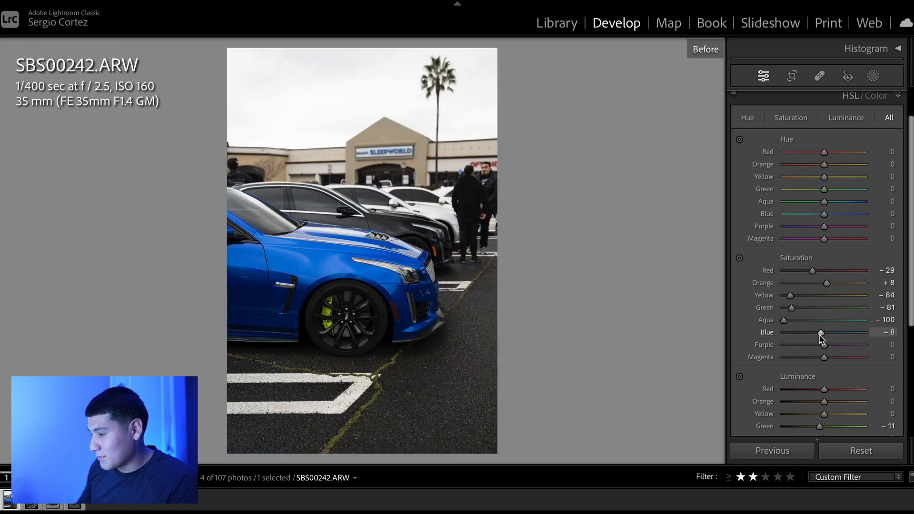
{"action": "key", "text": "backslash"}
{"action": "key", "text": "backslash"}
{"action": "key", "text": "backslash"}
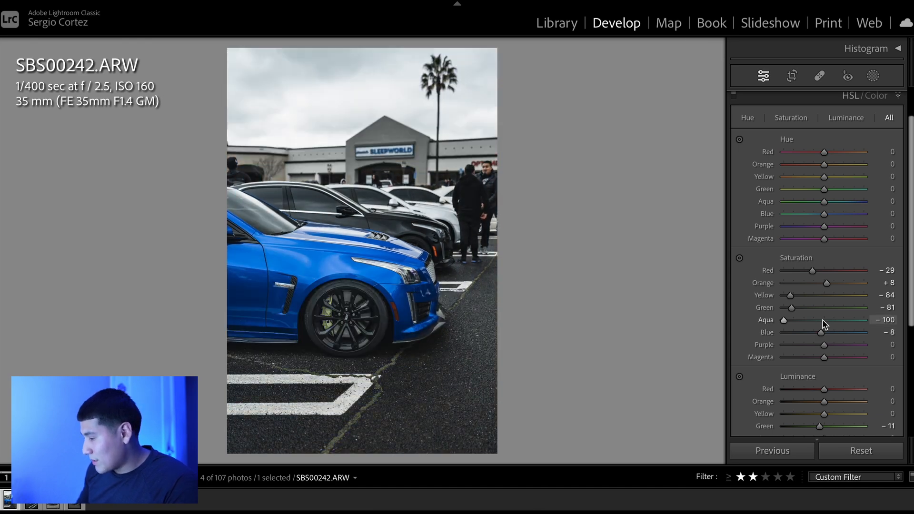
Reset the green saturation to 0 and inspect the blue car's brake caliper up close.
{"action": "double_click", "coordinate": [764, 307]}
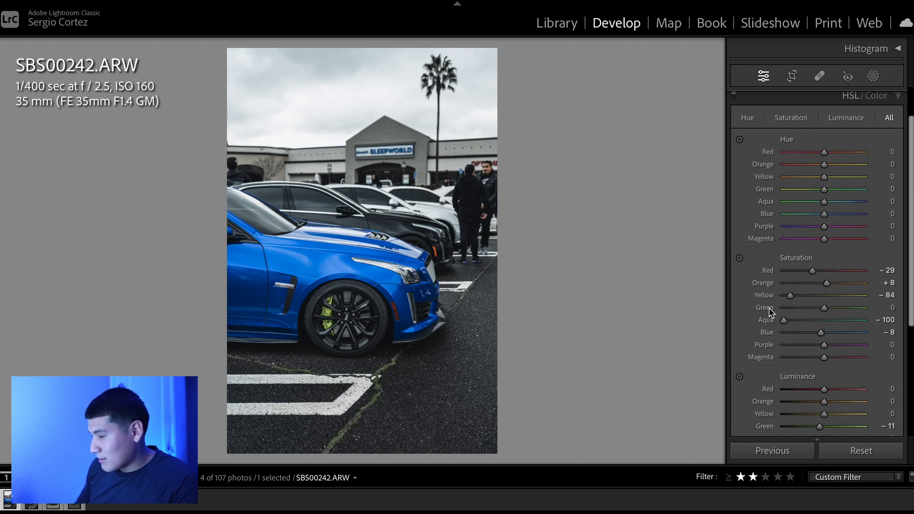
{"action": "left_click", "coordinate": [327, 316]}
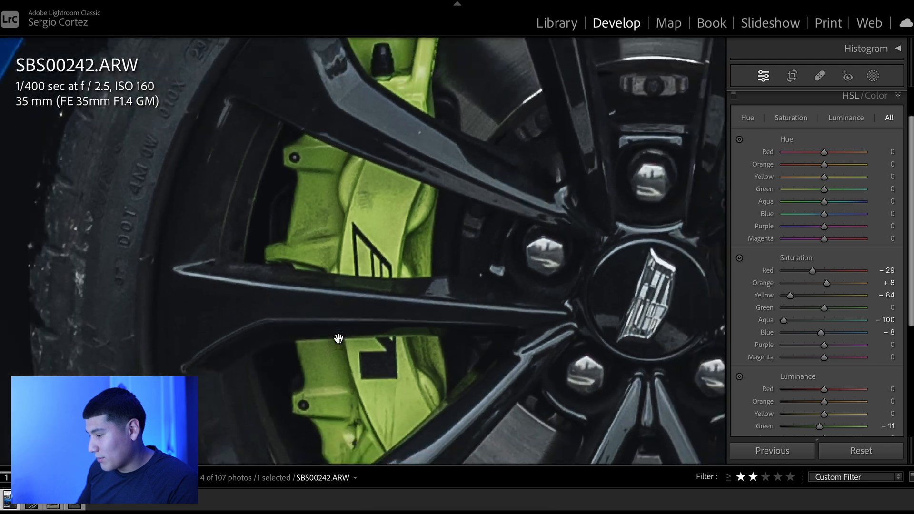
{"action": "left_click", "coordinate": [338, 338]}
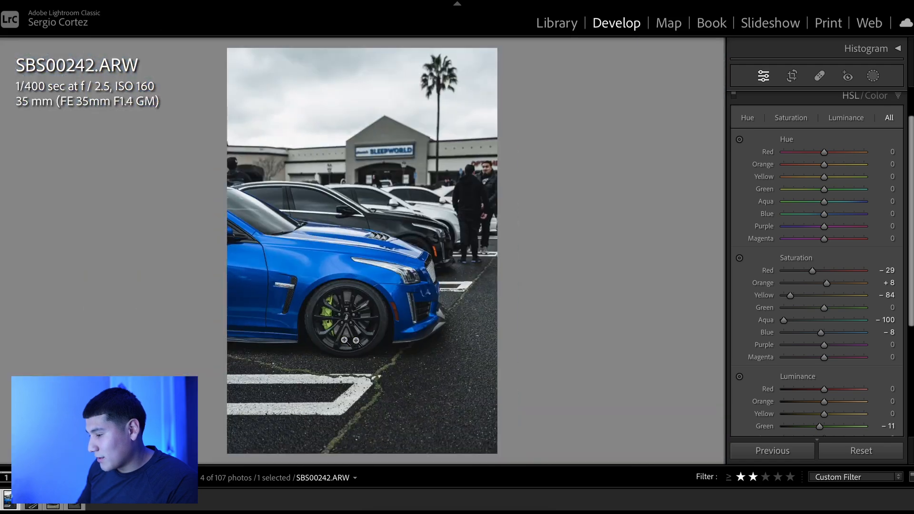
{"action": "left_click", "coordinate": [327, 325]}
{"action": "left_click", "coordinate": [325, 320]}
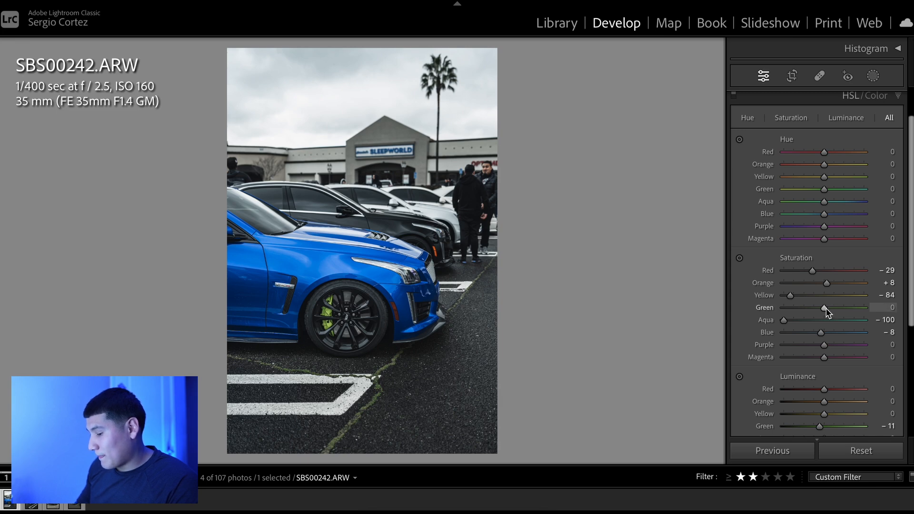
Compare the photo with and without the green saturation reset, keep the reset, and recheck the wheel up close.
{"action": "key", "text": "ctrl+z"}
{"action": "key", "text": "ctrl+shift+z"}
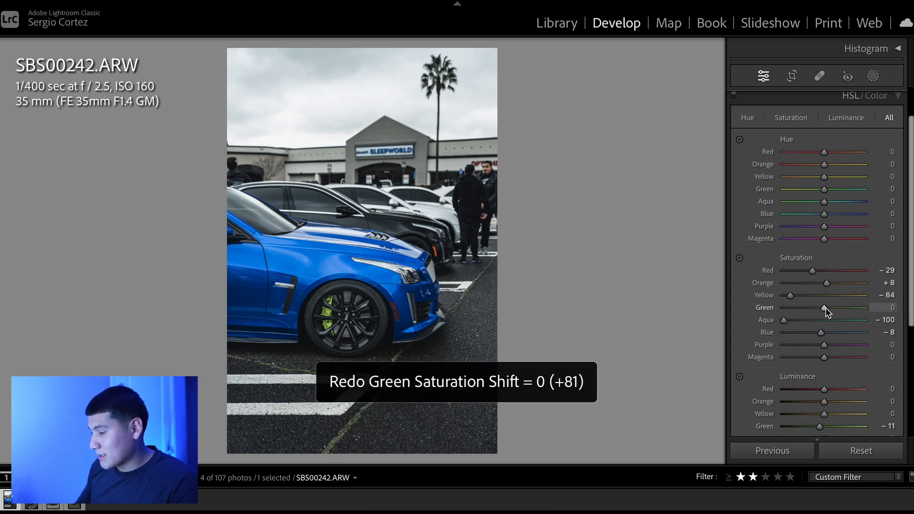
{"action": "left_click", "coordinate": [327, 315]}
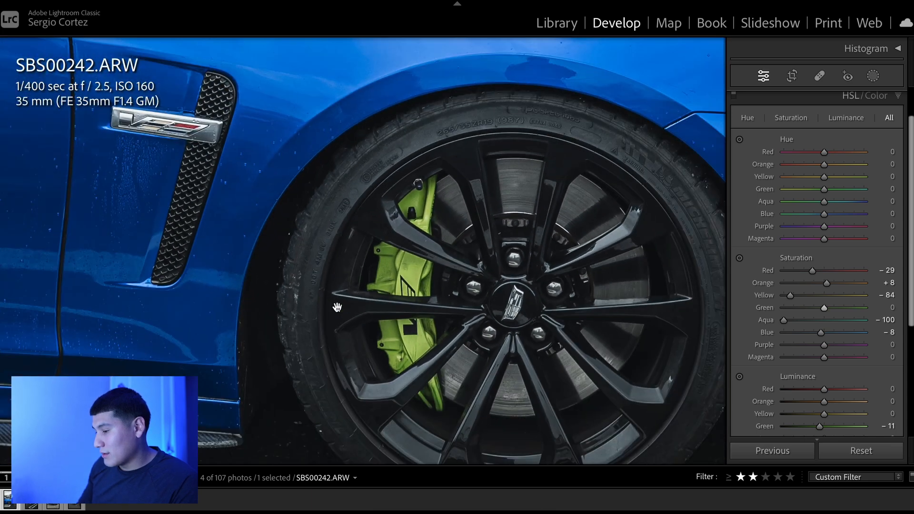
{"action": "left_click", "coordinate": [459, 254]}
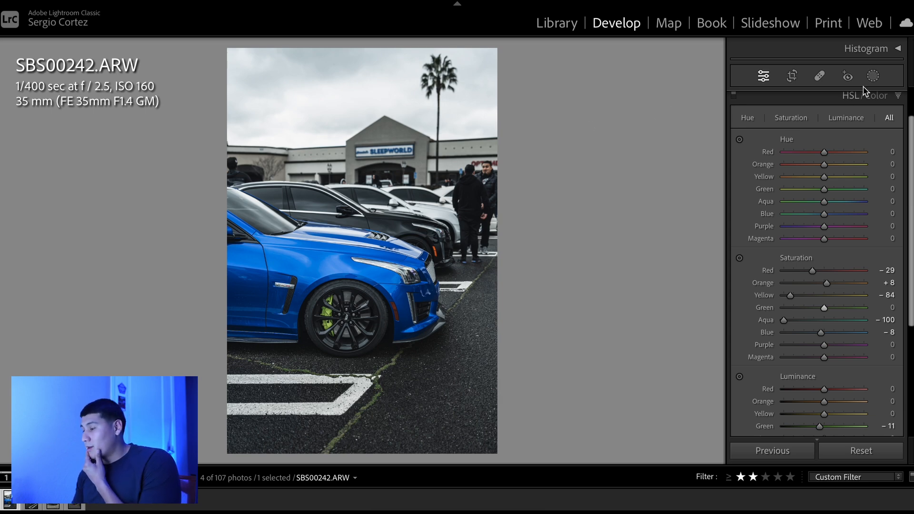
Create a new Select Background mask and check its coverage with the red overlay, leaving the overlay hidden.
{"action": "left_click", "coordinate": [873, 76]}
{"action": "left_click", "coordinate": [606, 65]}
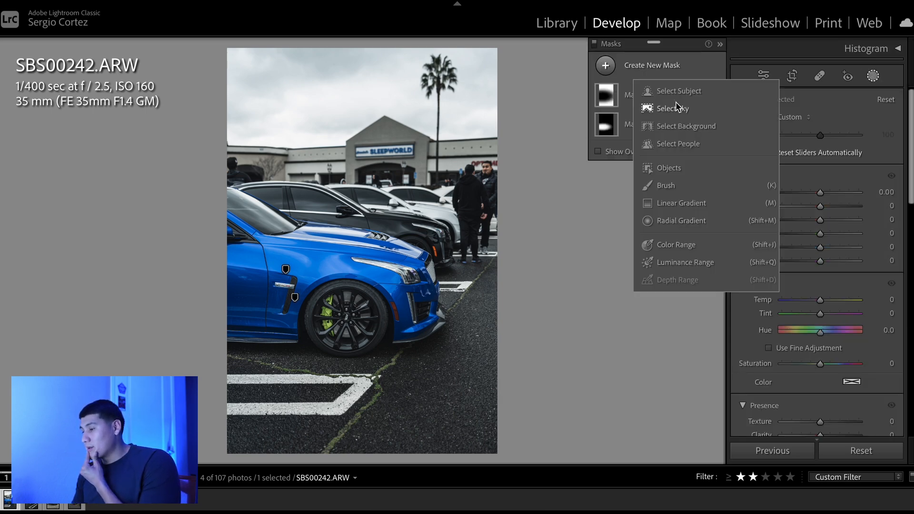
{"action": "left_click", "coordinate": [679, 127]}
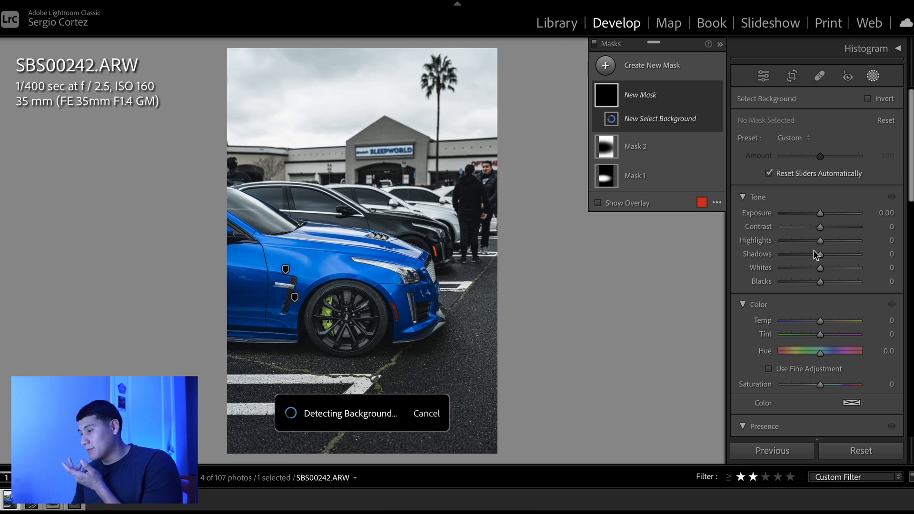
{"action": "key", "text": "o"}
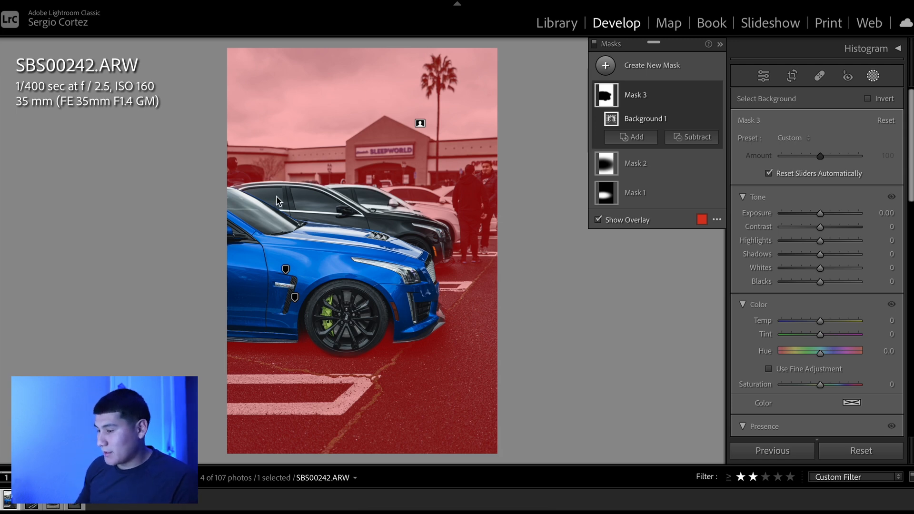
{"action": "key", "text": "o"}
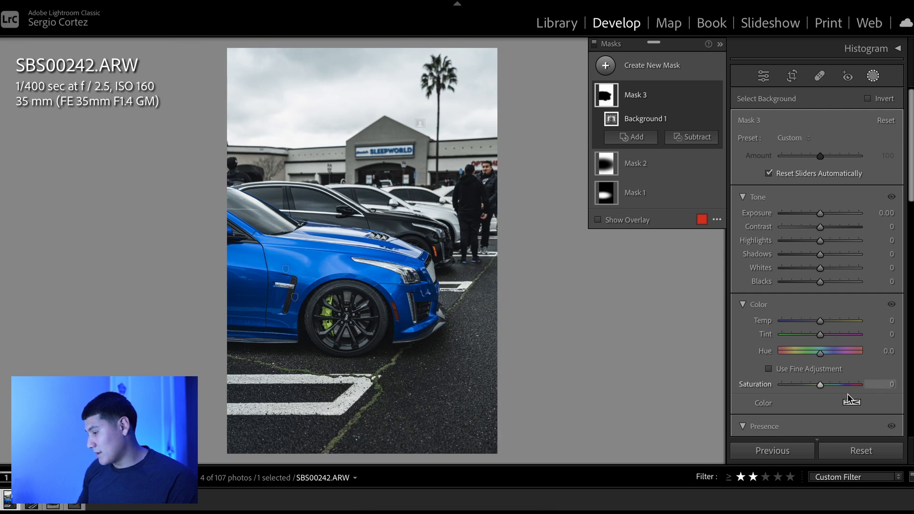
Try desaturating the background mask to -100, undo the change, and leave masking.
{"action": "left_click_drag", "start_coordinate": [820, 386], "coordinate": [648, 387]}
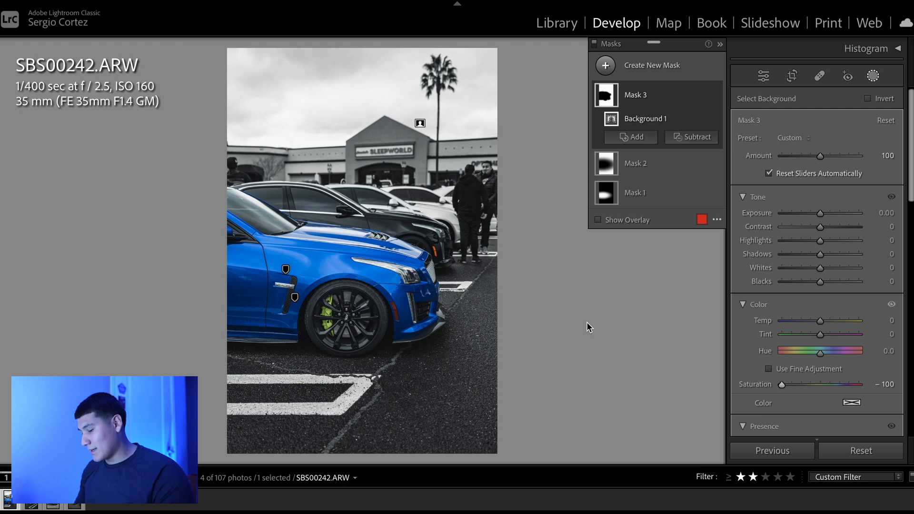
{"action": "key", "text": "ctrl+z"}
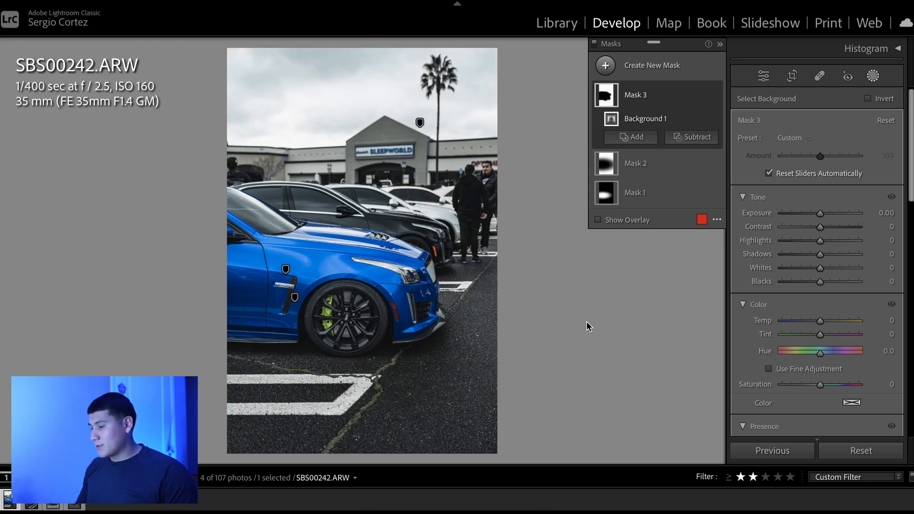
{"action": "key", "text": "shift+w"}
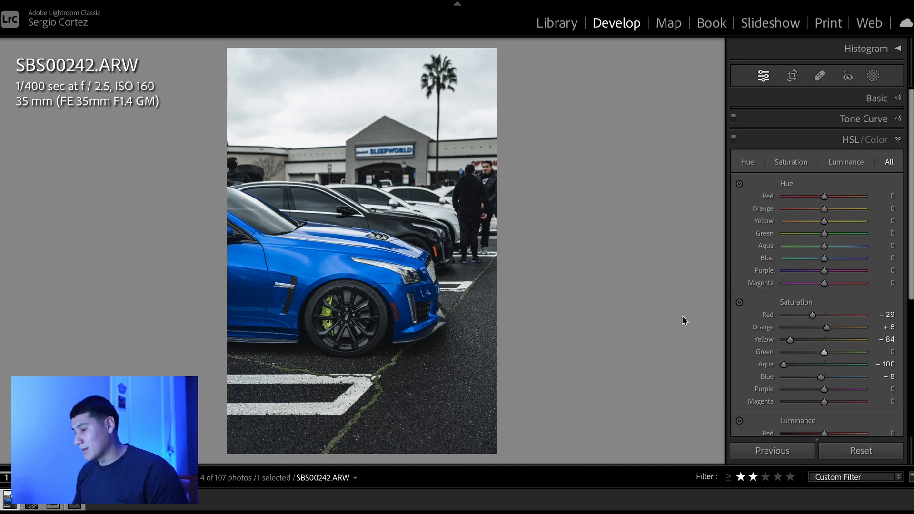
Try a blue luminance of -24 and a lower blue saturation in HSL, undoing both adjustments.
{"action": "scroll", "coordinate": [823, 336], "scroll_direction": "down", "scroll_amount": 5}
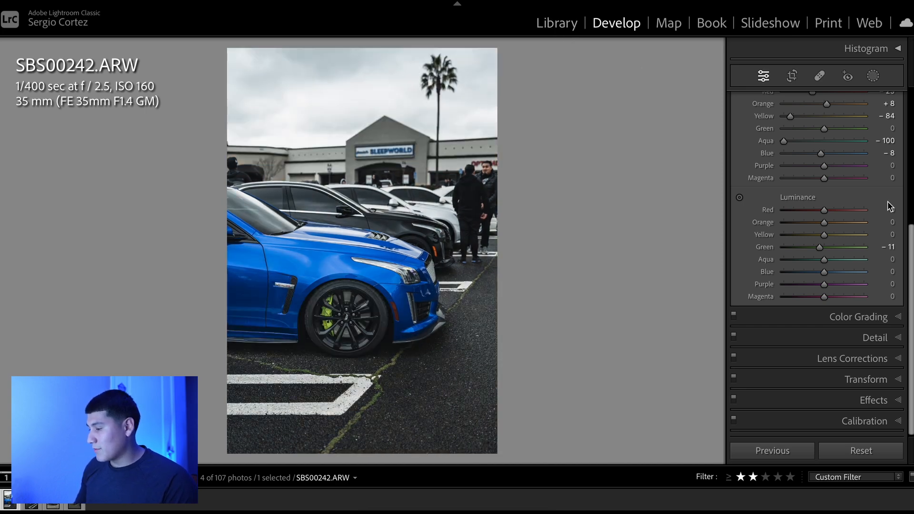
{"action": "scroll", "coordinate": [828, 214], "scroll_direction": "up", "scroll_amount": 2}
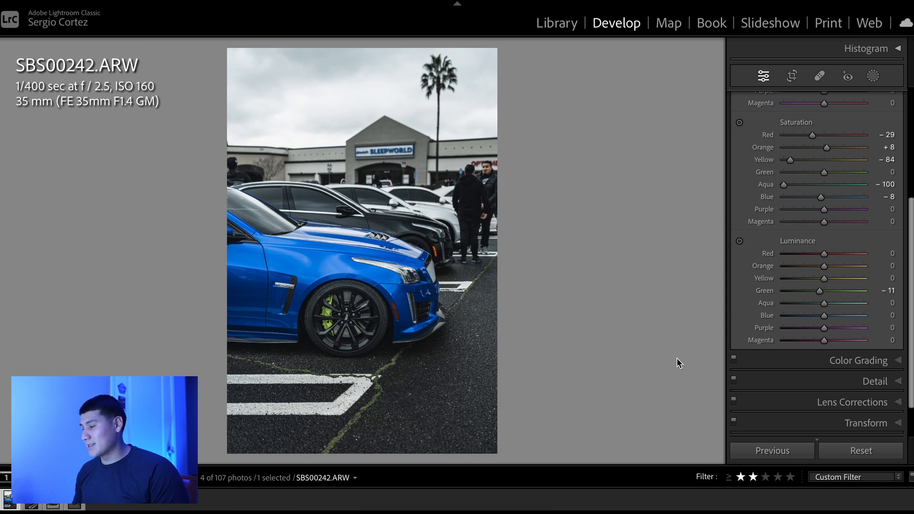
{"action": "left_click_drag", "start_coordinate": [824, 316], "coordinate": [816, 315]}
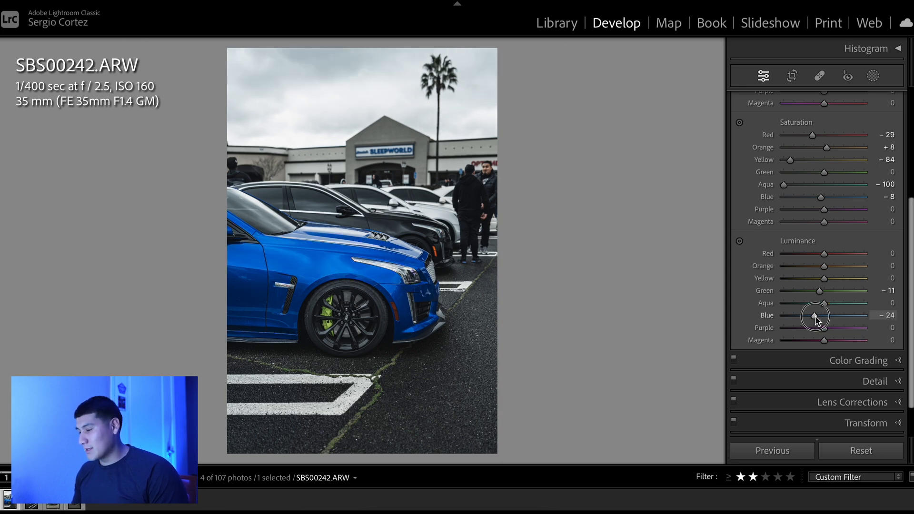
{"action": "key", "text": "ctrl+z"}
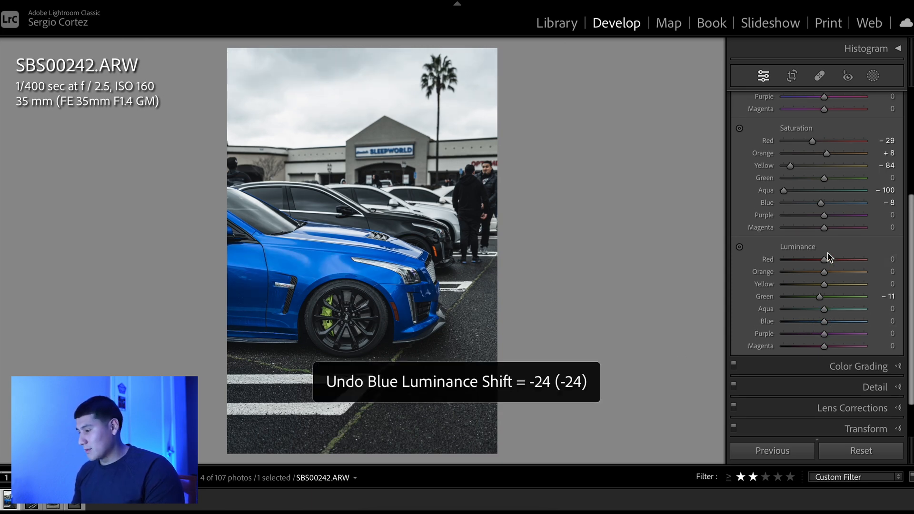
{"action": "left_click_drag", "start_coordinate": [821, 202], "coordinate": [814, 207]}
{"action": "key", "text": "ctrl+z"}
{"action": "key", "text": "ctrl+y"}
{"action": "key", "text": "ctrl+z"}
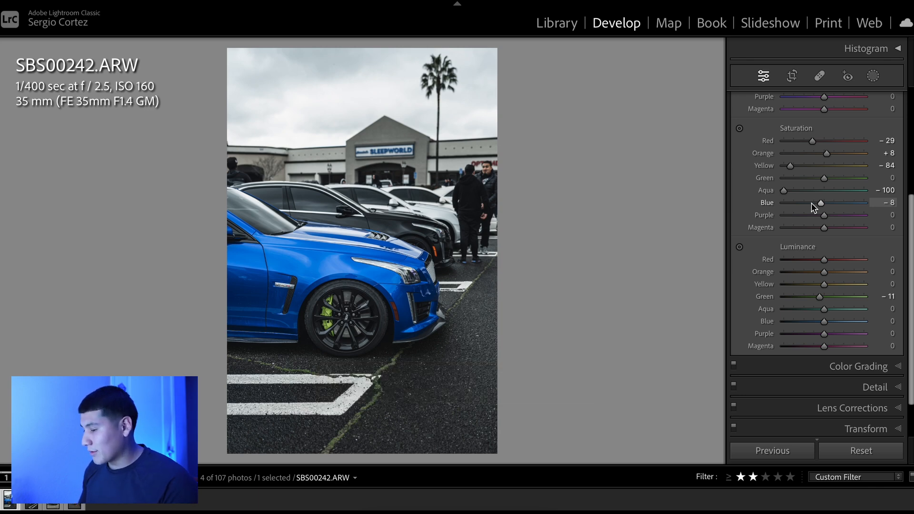
Display the Color Grading wheels for midtones, shadows and highlights together and review their blending and balance.
{"action": "scroll", "coordinate": [811, 203], "scroll_direction": "down", "scroll_amount": 2}
{"action": "left_click", "coordinate": [852, 317]}
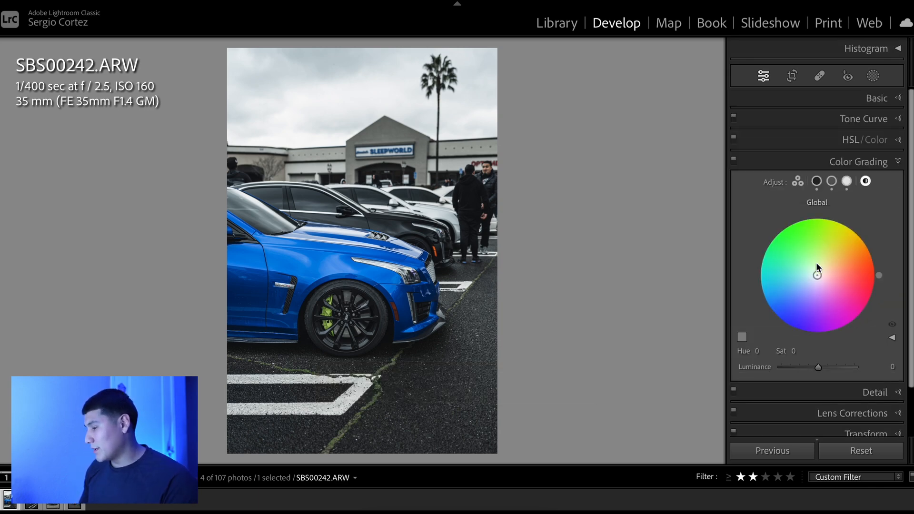
{"action": "left_click", "coordinate": [798, 182]}
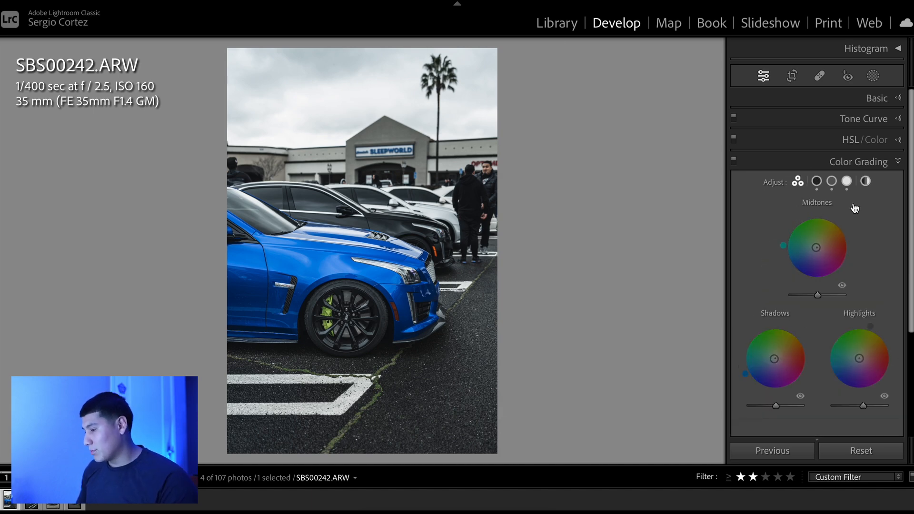
{"action": "scroll", "coordinate": [852, 205], "scroll_direction": "down", "scroll_amount": 2}
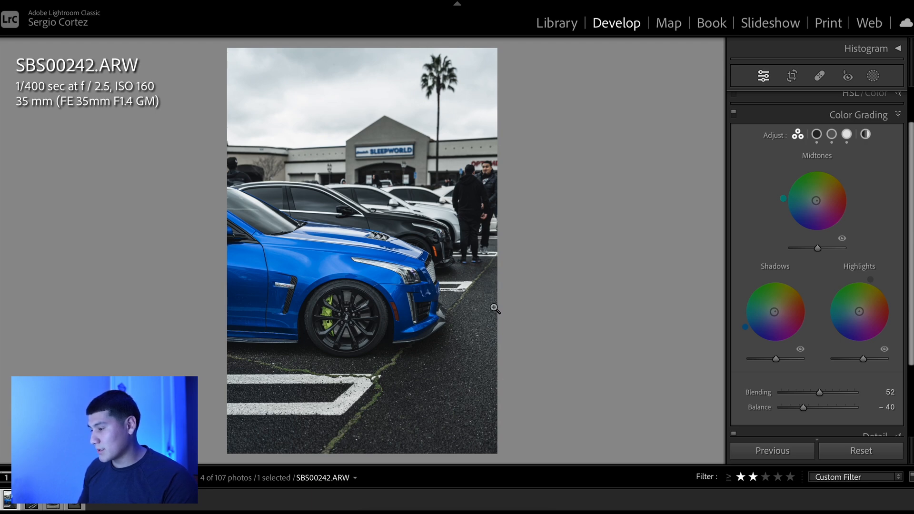
Select Mask 1 in masking and toggle its visibility off and on to compare its effect on the car.
{"action": "left_click", "coordinate": [873, 75]}
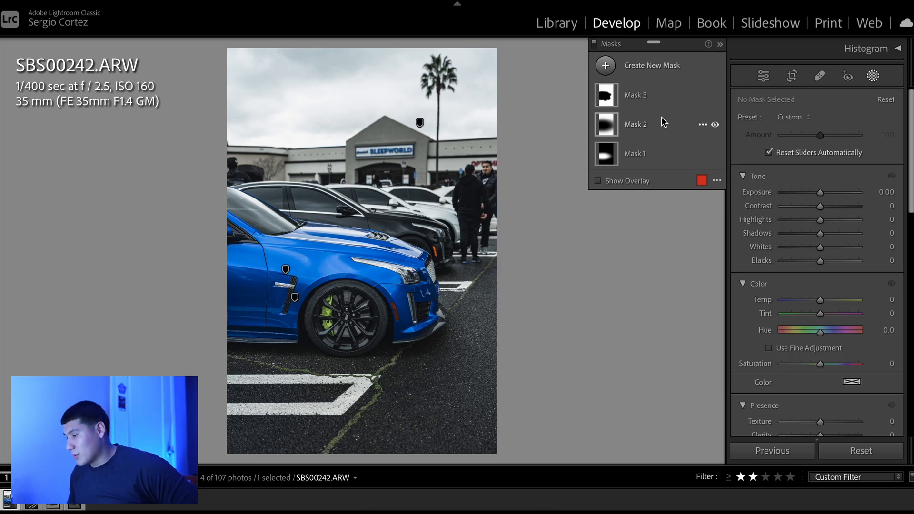
{"action": "left_click", "coordinate": [632, 155]}
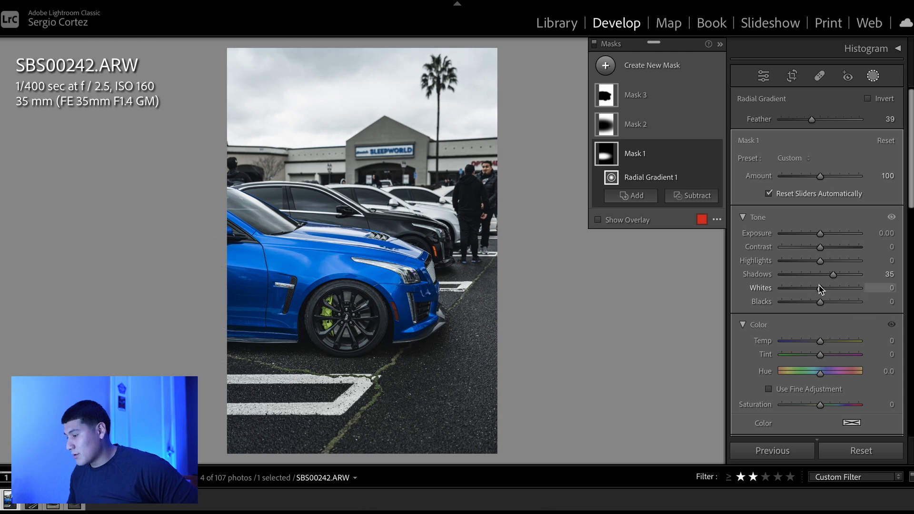
{"action": "left_click", "coordinate": [715, 155]}
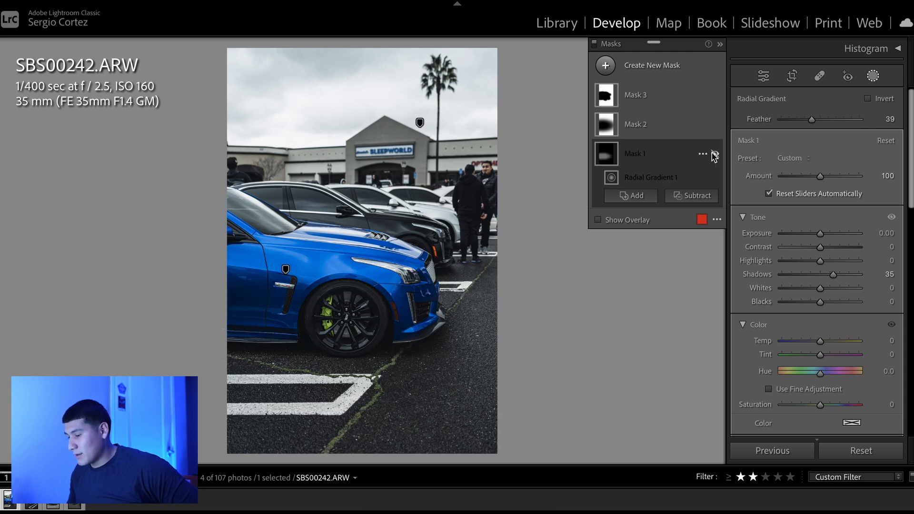
{"action": "left_click", "coordinate": [715, 155]}
Recenter Mask 2's inverted radial gradient on the blue car using the red overlay, and set its exposure to -1.01.
{"action": "left_click", "coordinate": [681, 128]}
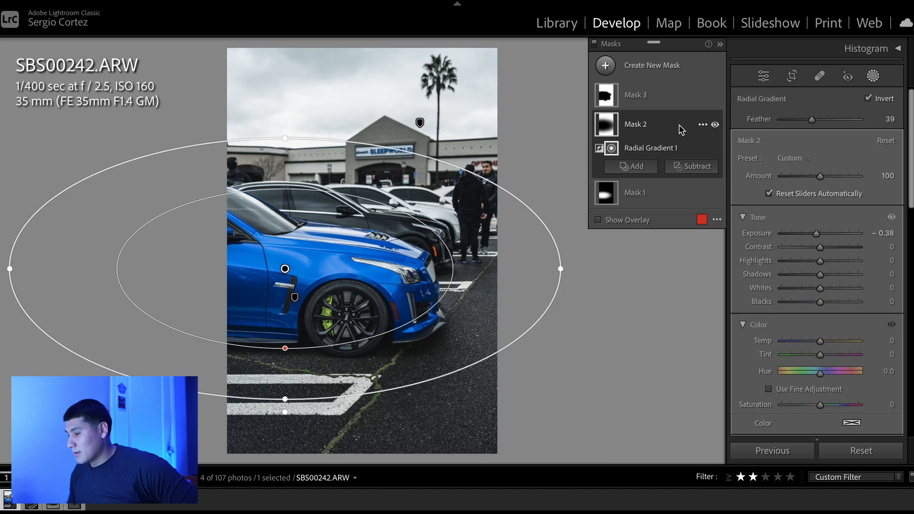
{"action": "key", "text": "o"}
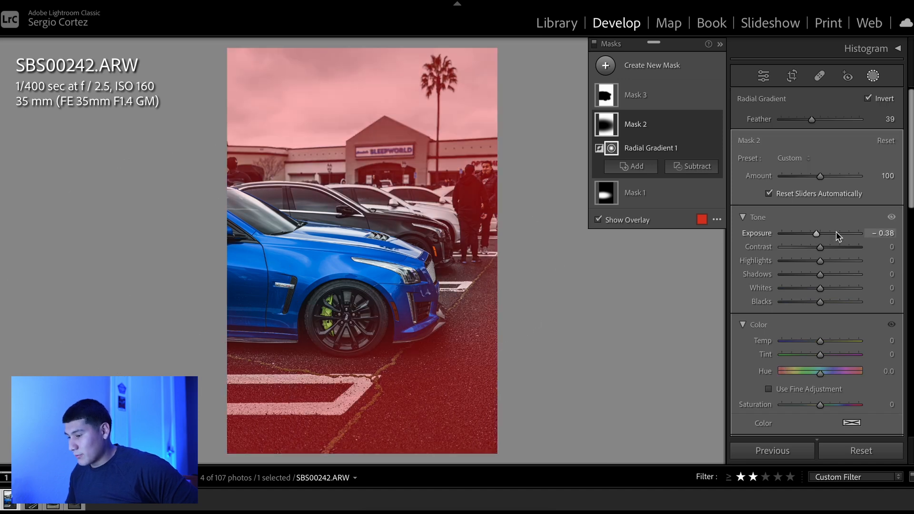
{"action": "mouse_move", "coordinate": [291, 276]}
{"action": "left_mouse_down"}
{"action": "mouse_move", "coordinate": [296, 300]}
{"action": "mouse_move", "coordinate": [299, 291]}
{"action": "left_mouse_up"}
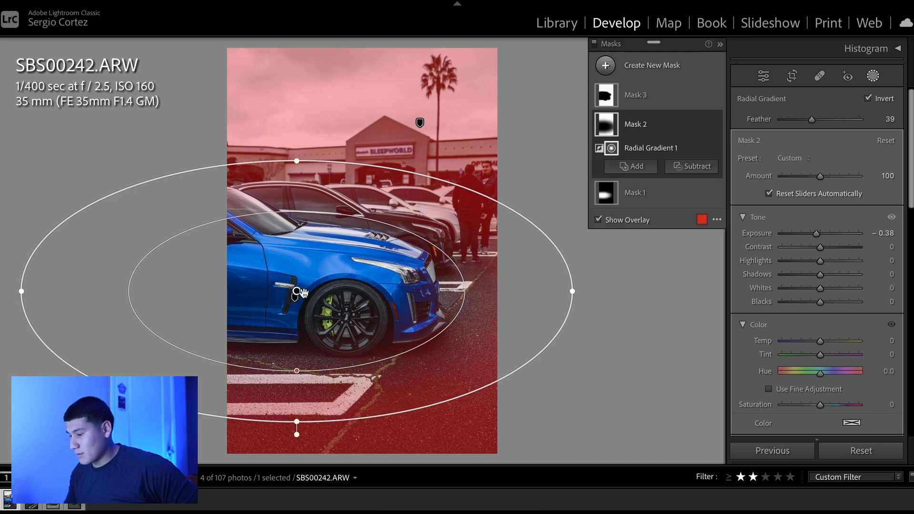
{"action": "key", "text": "o"}
{"action": "left_click_drag", "start_coordinate": [816, 234], "coordinate": [810, 234]}
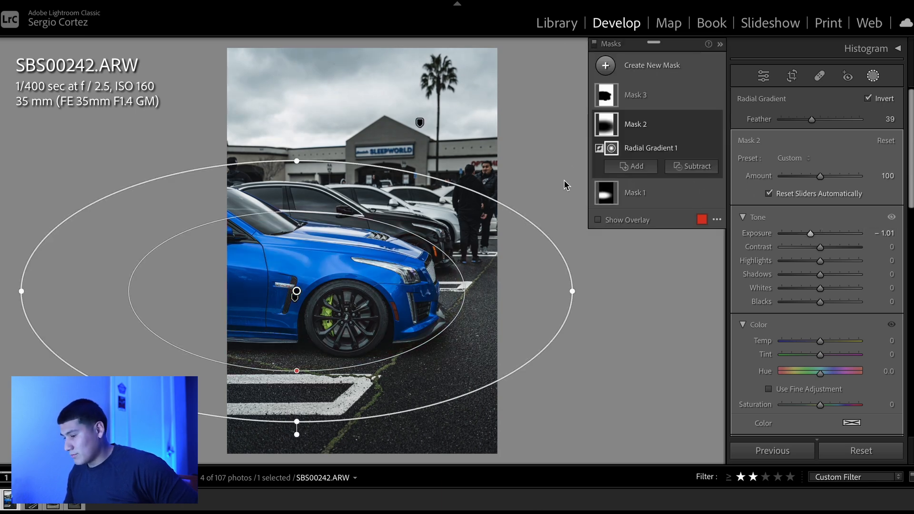
Toggle Mask 2's visibility repeatedly to compare the photo with and without it, and leave masking.
{"action": "left_click", "coordinate": [715, 124]}
{"action": "left_click", "coordinate": [716, 124]}
{"action": "left_click", "coordinate": [716, 124]}
{"action": "left_click", "coordinate": [715, 125]}
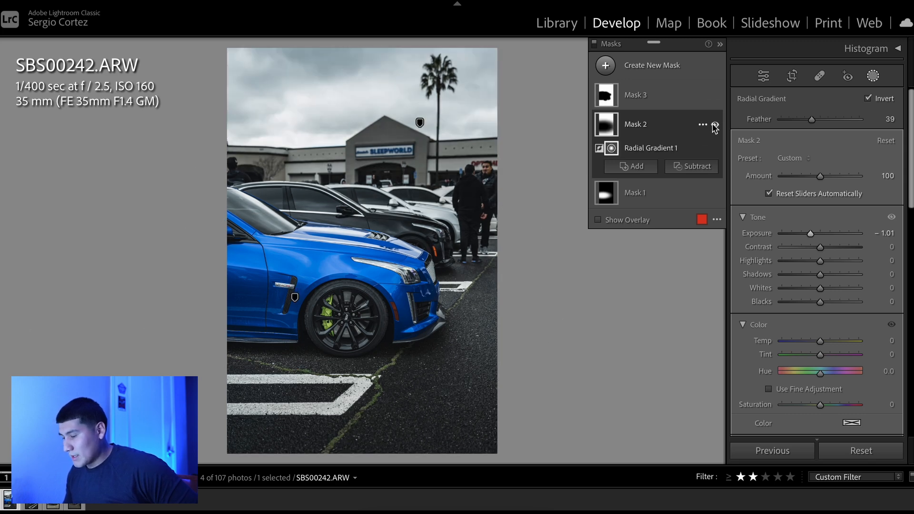
{"action": "left_click", "coordinate": [715, 125]}
{"action": "left_click", "coordinate": [715, 125]}
{"action": "left_click", "coordinate": [715, 125]}
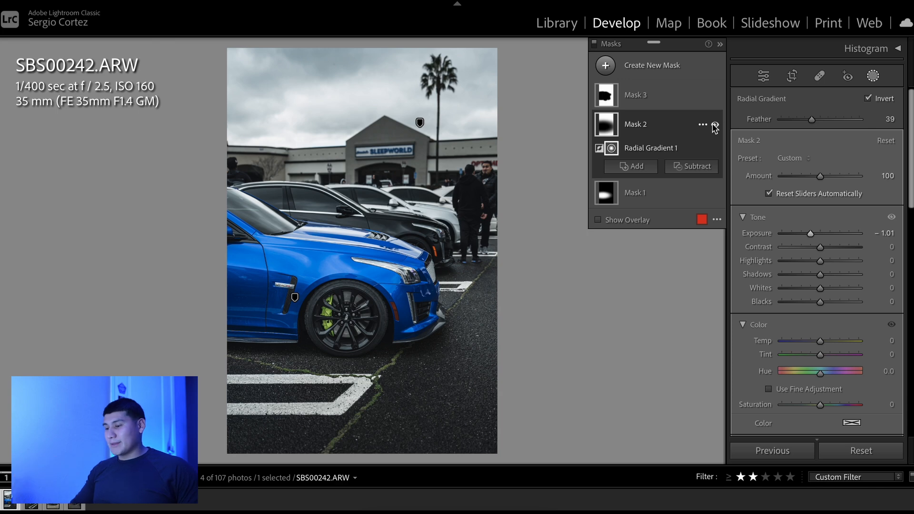
{"action": "key", "text": "shift+w"}
{"action": "scroll", "coordinate": [792, 192], "scroll_direction": "down", "scroll_amount": 5}
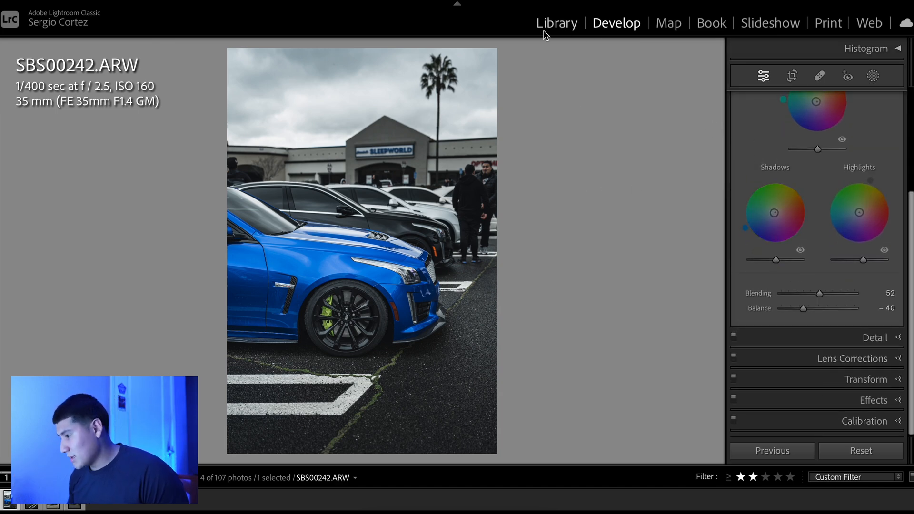
Open SBS00305.ARW from the Library in Develop and undo the accidental one-star rating.
{"action": "left_click", "coordinate": [555, 23]}
{"action": "left_click", "coordinate": [584, 262]}
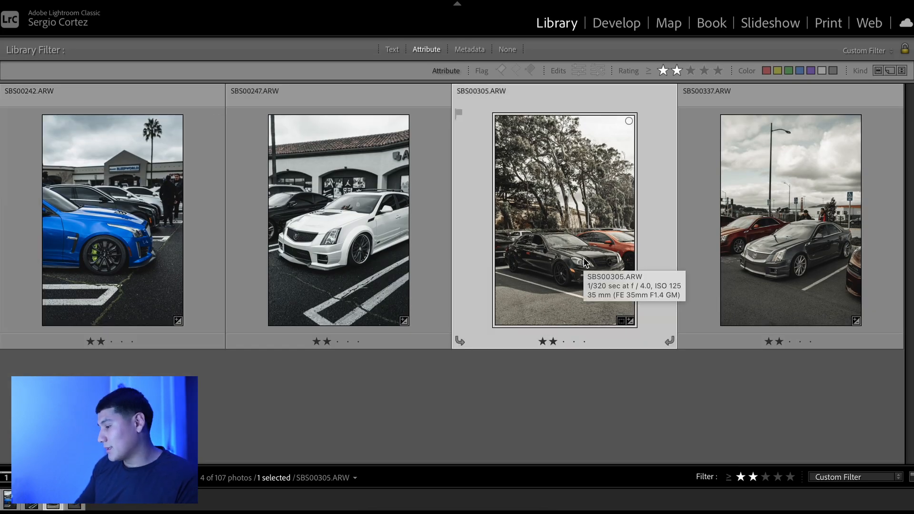
{"action": "key", "text": "d"}
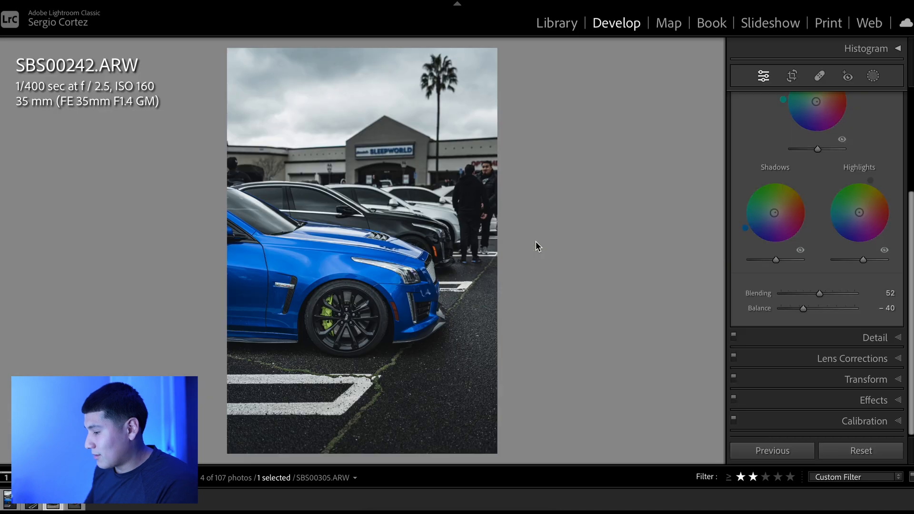
{"action": "key", "text": "1"}
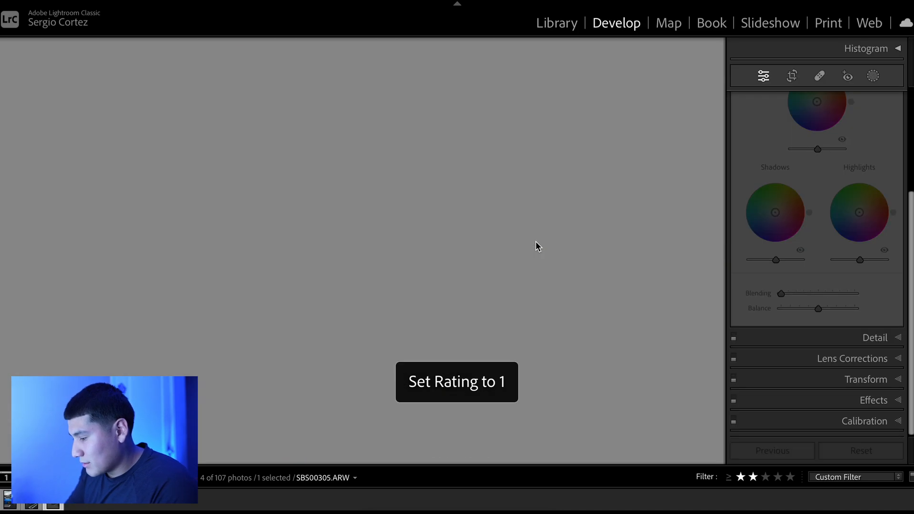
{"action": "key", "text": "ctrl+z"}
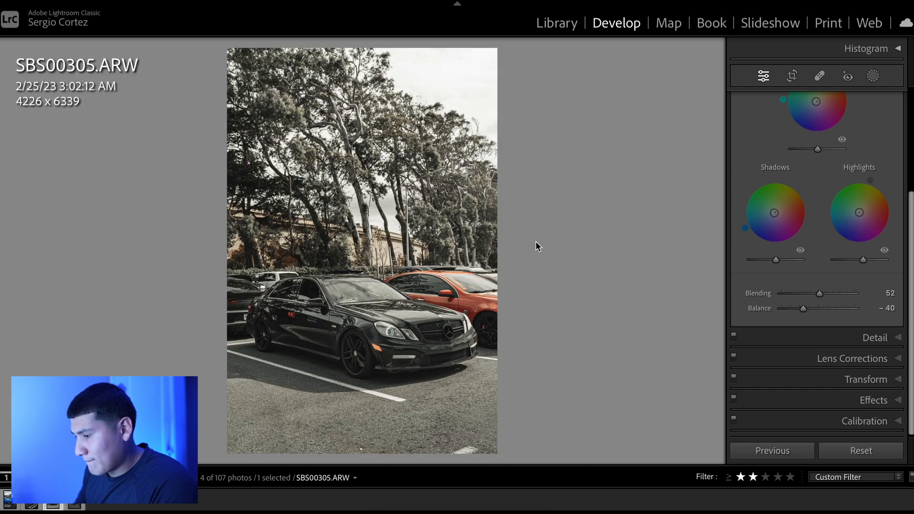
Step back to SBS00247.ARW, return to SBS00305.ARW, and show the exposure and lens details in the info overlay.
{"action": "key", "text": "Left"}
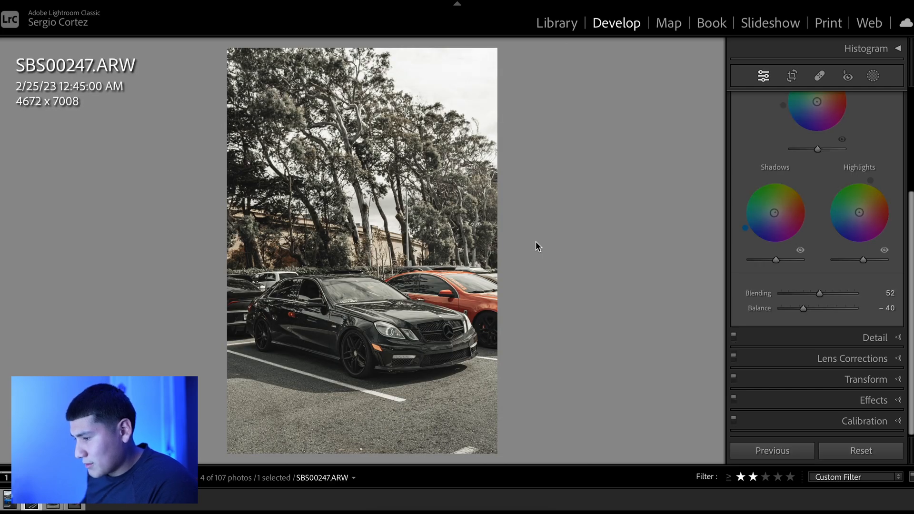
{"action": "key", "text": "Right"}
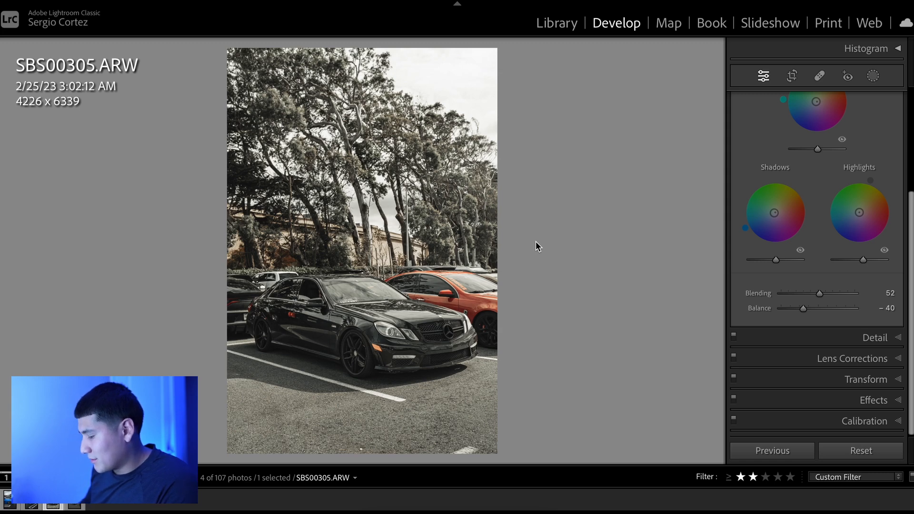
{"action": "key", "text": "i"}
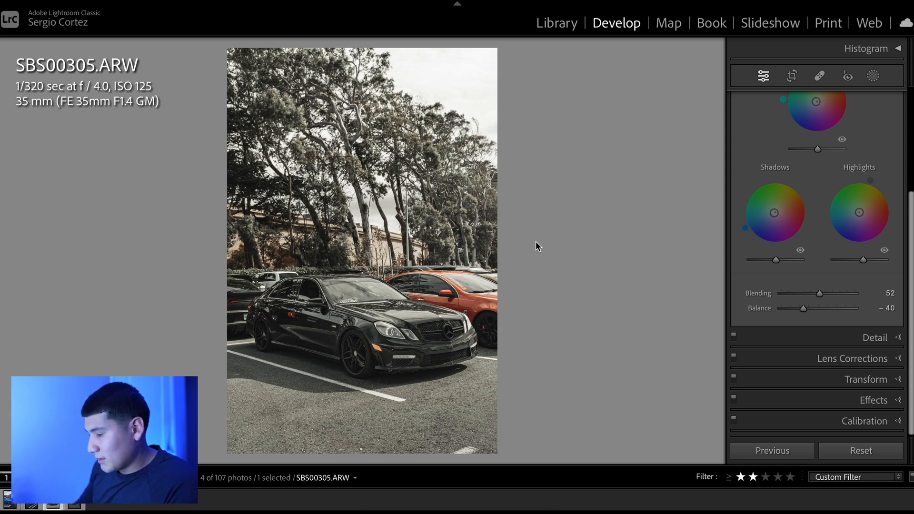
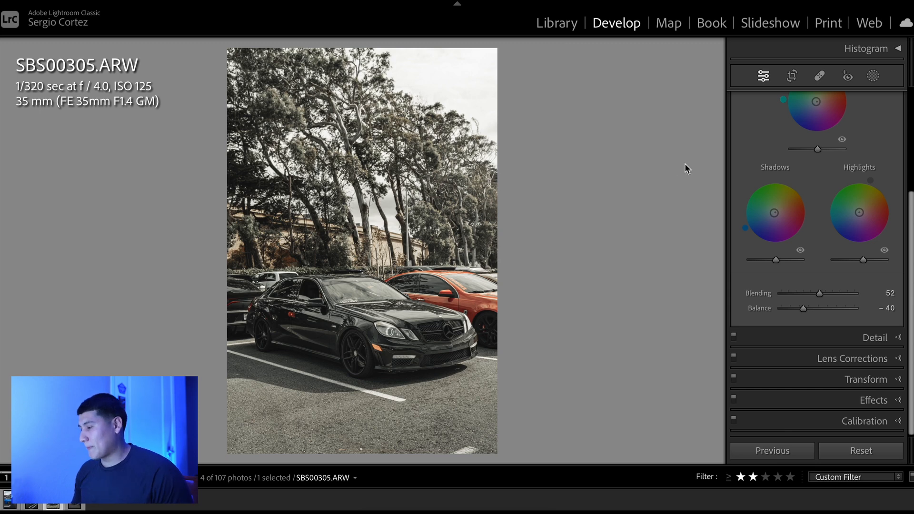
{"action": "key", "text": "Left"}
{"action": "key", "text": "ctrl+shift+c"}
{"action": "key", "text": "Return"}
{"action": "key", "text": "Right"}
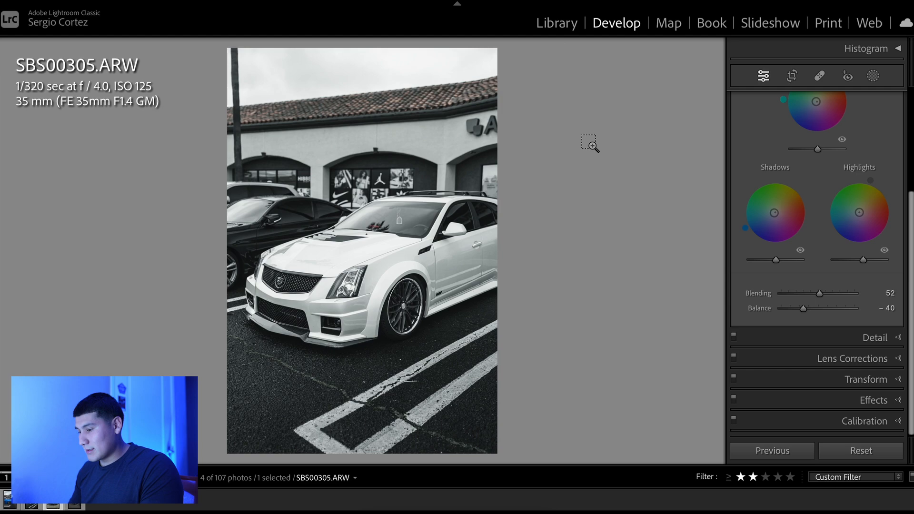
{"action": "key", "text": "ctrl+b"}
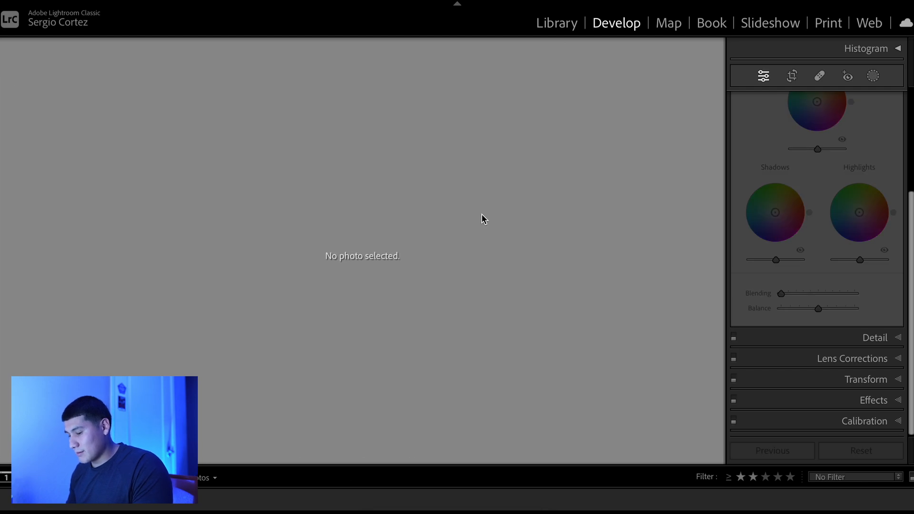
{"action": "key", "text": "ctrl+z"}
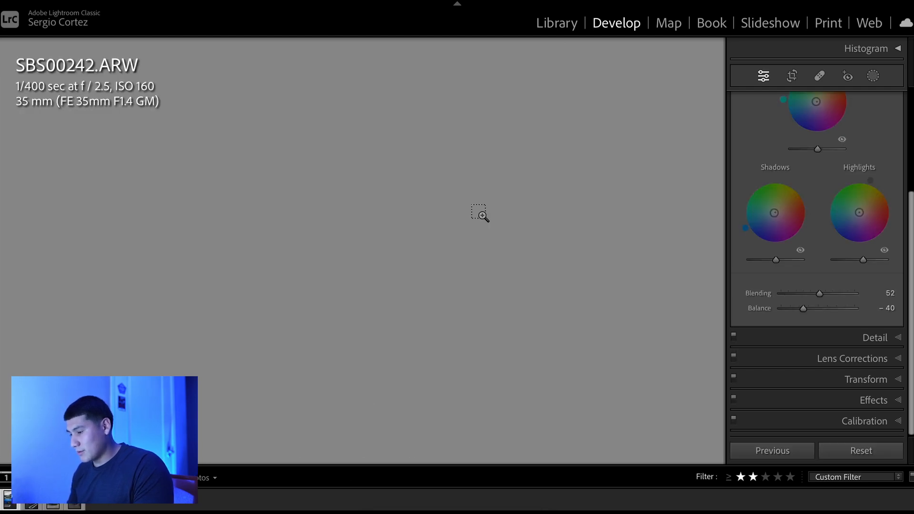
Try applying the develop settings copied from SBS00247.ARW to SBS00305.ARW.
{"action": "key", "text": "Right"}
{"action": "key", "text": "ctrl+shift+c"}
{"action": "key", "text": "Return"}
{"action": "key", "text": "Right"}
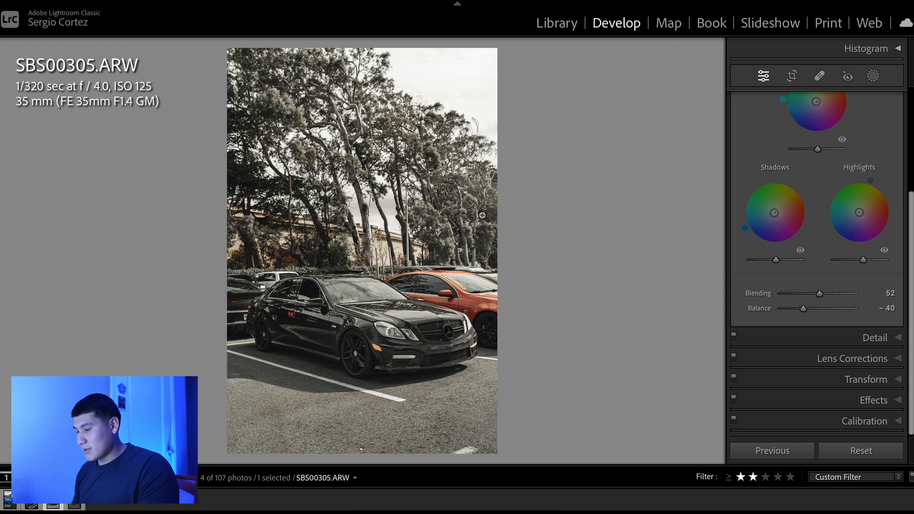
{"action": "key", "text": "ctrl+shift+v"}
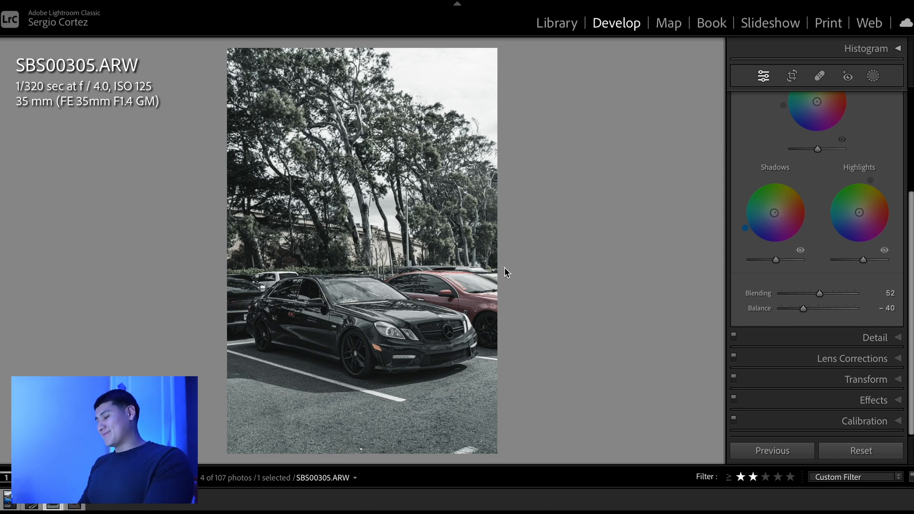
Try pasting the copied settings onto SBS00337.ARW, and undo the pastes on both SBS00337.ARW and SBS00305.ARW.
{"action": "key", "text": "Right"}
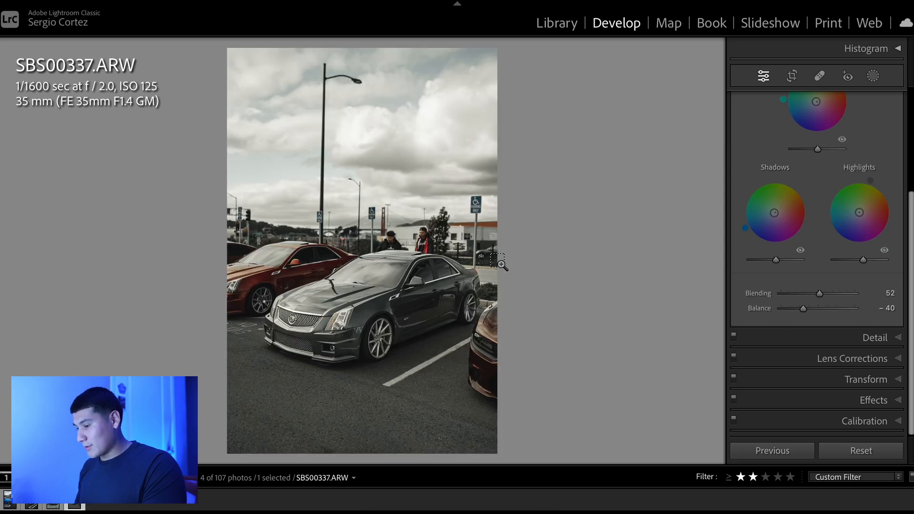
{"action": "key", "text": "ctrl+shift+v"}
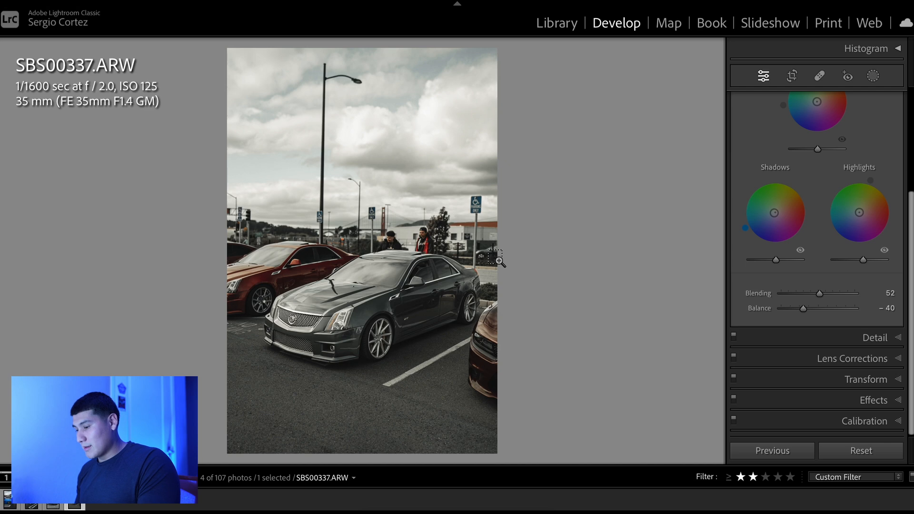
{"action": "key", "text": "ctrl+z"}
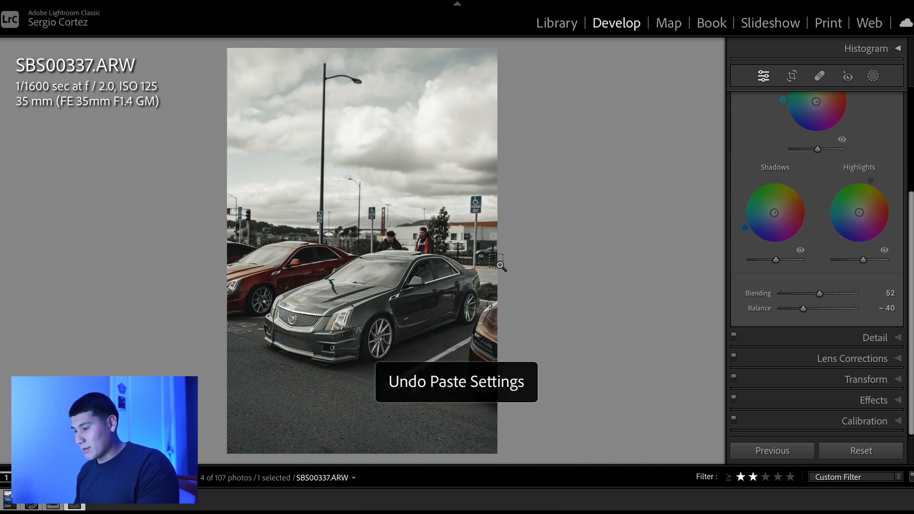
{"action": "key", "text": "ctrl+z"}
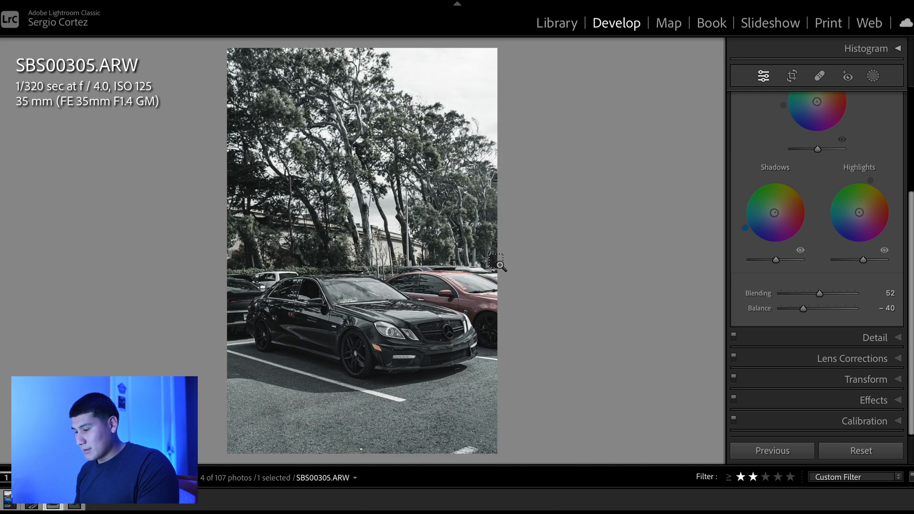
{"action": "key", "text": "ctrl+z"}
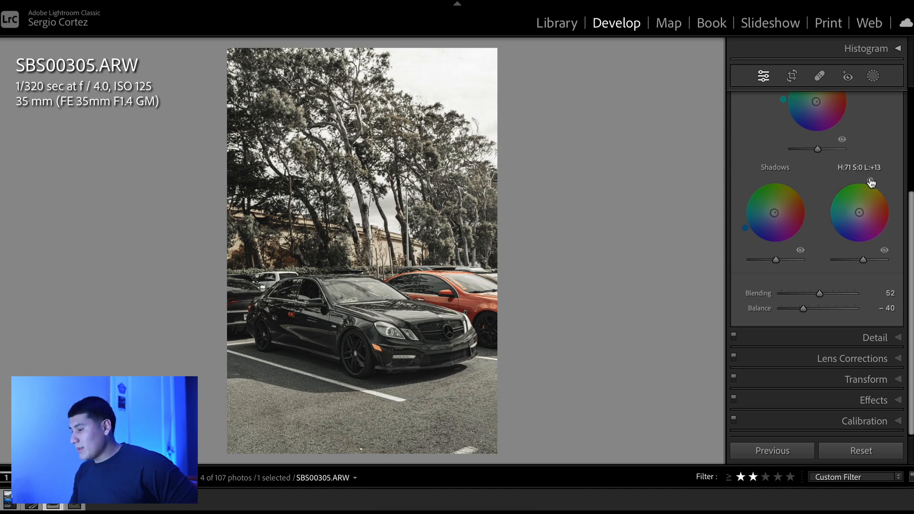
Try resetting the temperature to 6,000 and the tint to +13 one at a time in the Basic adjustments, undoing each reset.
{"action": "scroll", "coordinate": [864, 145], "scroll_direction": "up", "scroll_amount": 3}
{"action": "left_click", "coordinate": [886, 98]}
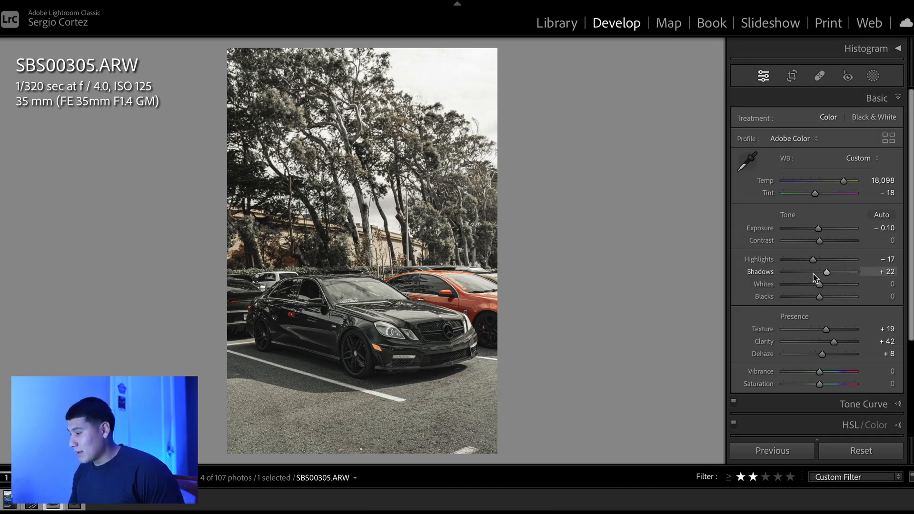
{"action": "double_click", "coordinate": [765, 181]}
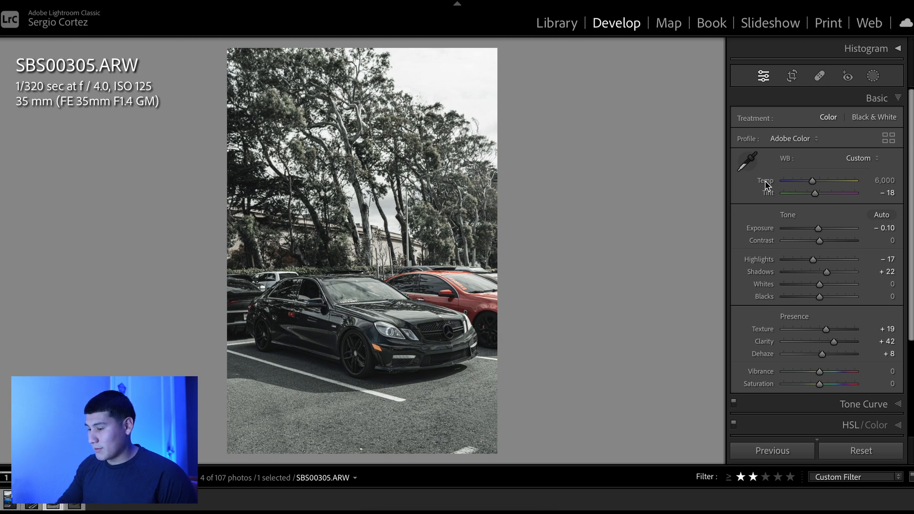
{"action": "key", "text": "ctrl+z"}
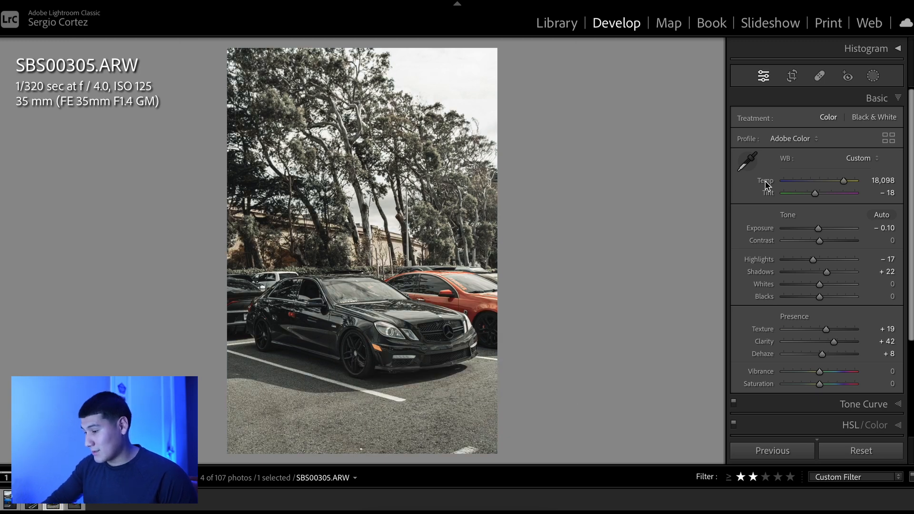
{"action": "double_click", "coordinate": [766, 192]}
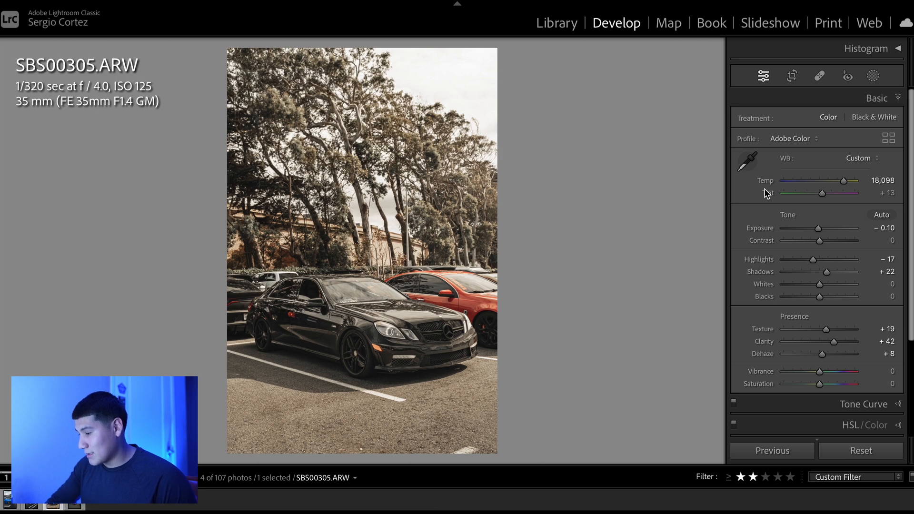
{"action": "key", "text": "ctrl+z"}
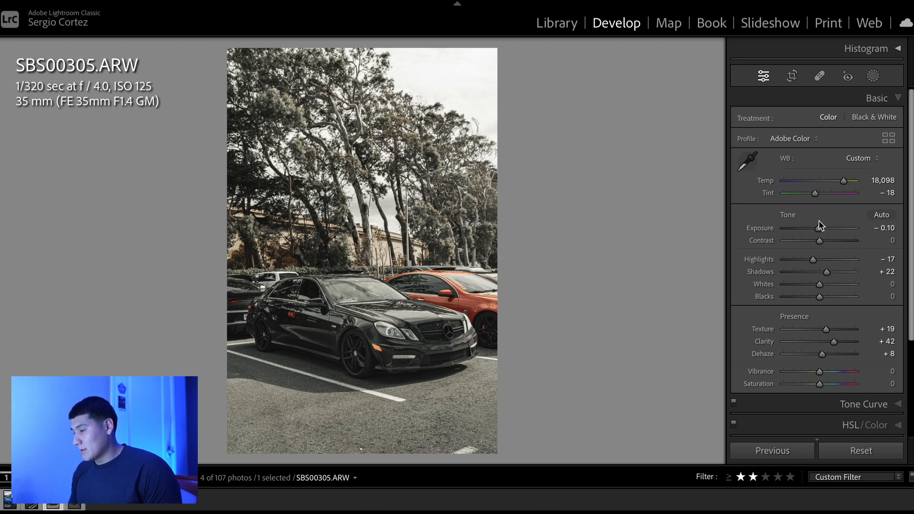
Examine the cars up close and compare the whole photo with its unedited version while reviewing the white balance, tone and presence adjustments.
{"action": "mouse_move", "coordinate": [815, 194]}
{"action": "left_mouse_down"}
{"action": "mouse_move", "coordinate": [827, 198]}
{"action": "mouse_move", "coordinate": [812, 206]}
{"action": "left_mouse_up"}
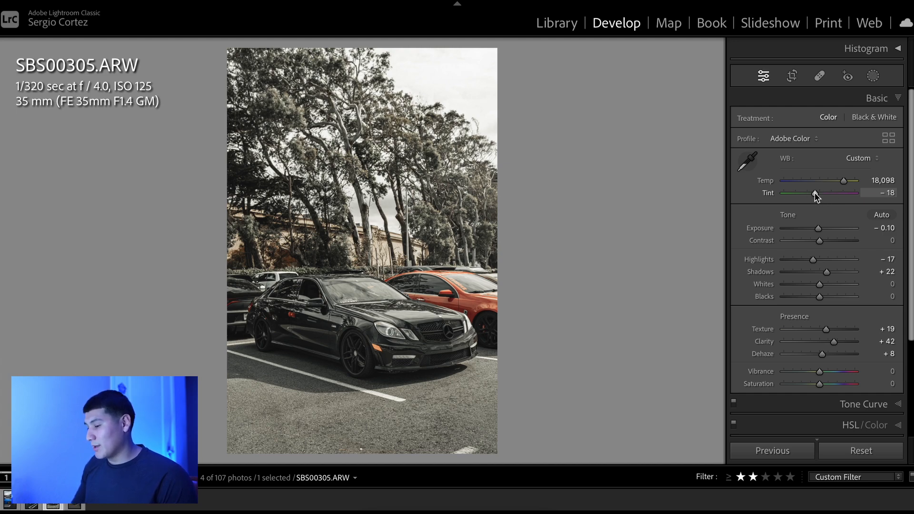
{"action": "left_click", "coordinate": [399, 294]}
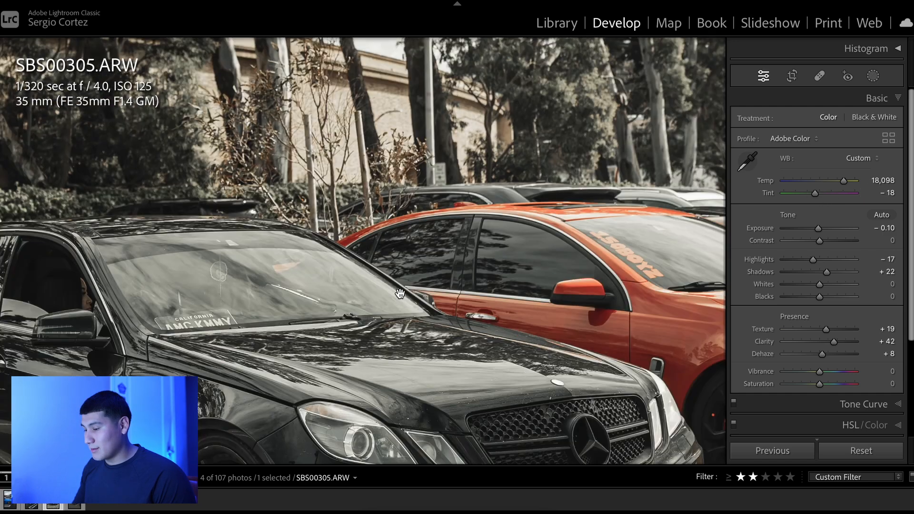
{"action": "left_click", "coordinate": [400, 294]}
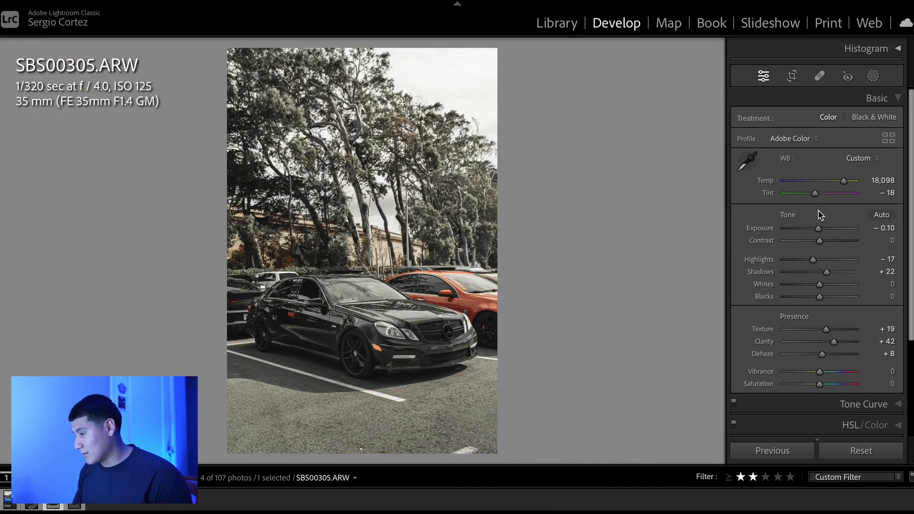
{"action": "scroll", "coordinate": [820, 215], "scroll_direction": "down", "scroll_amount": 2}
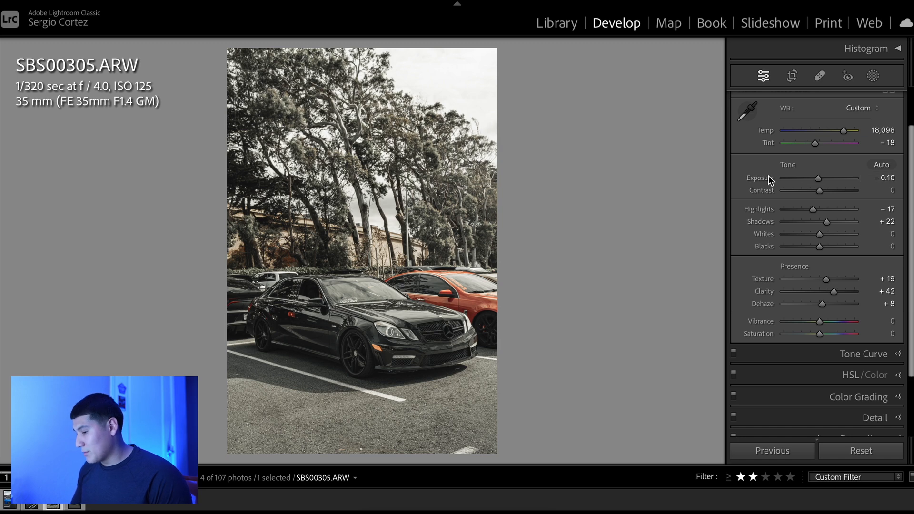
{"action": "key", "text": "backslash"}
{"action": "key", "text": "backslash"}
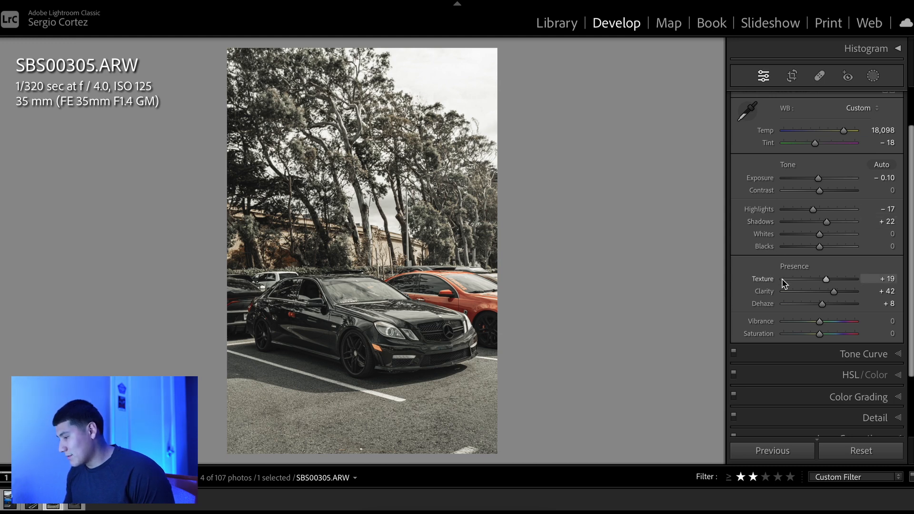
{"action": "scroll", "coordinate": [806, 320], "scroll_direction": "down", "scroll_amount": 3}
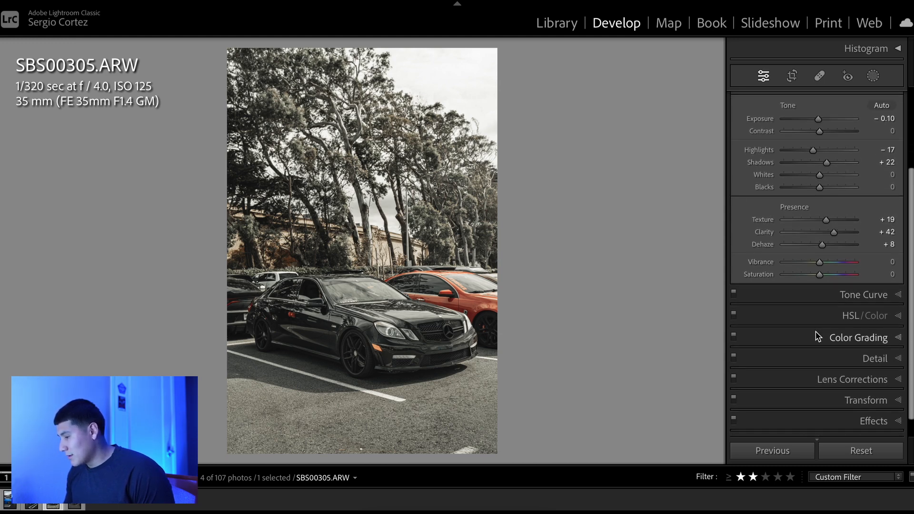
Review the tone curve and switch its effect off and on to compare the photo.
{"action": "left_click", "coordinate": [844, 291]}
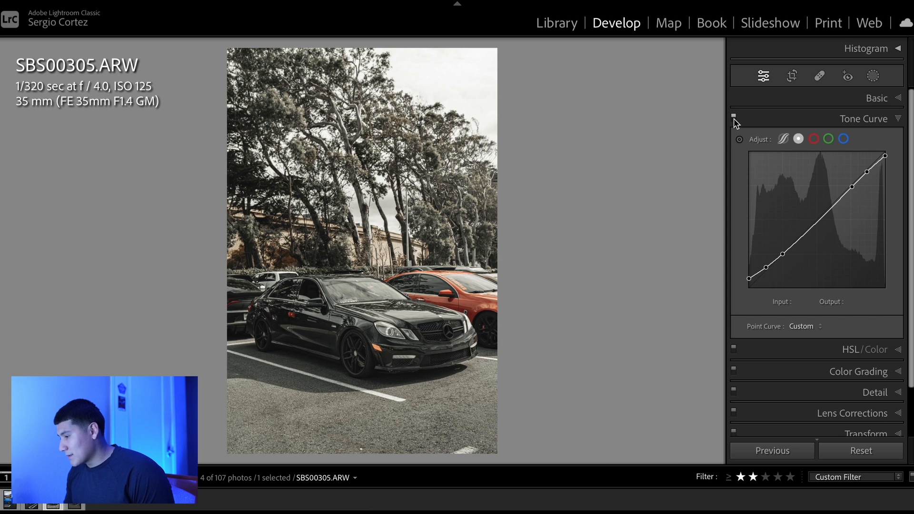
{"action": "left_click", "coordinate": [843, 120]}
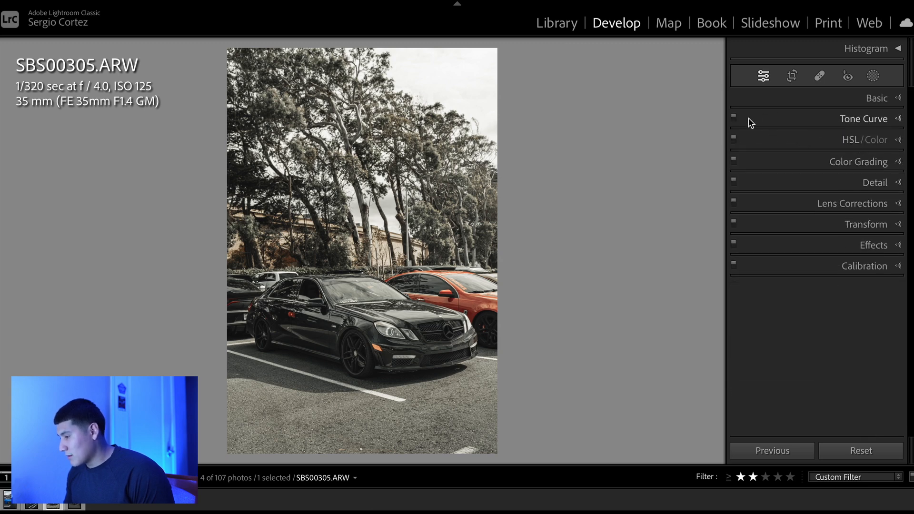
{"action": "left_click", "coordinate": [734, 115]}
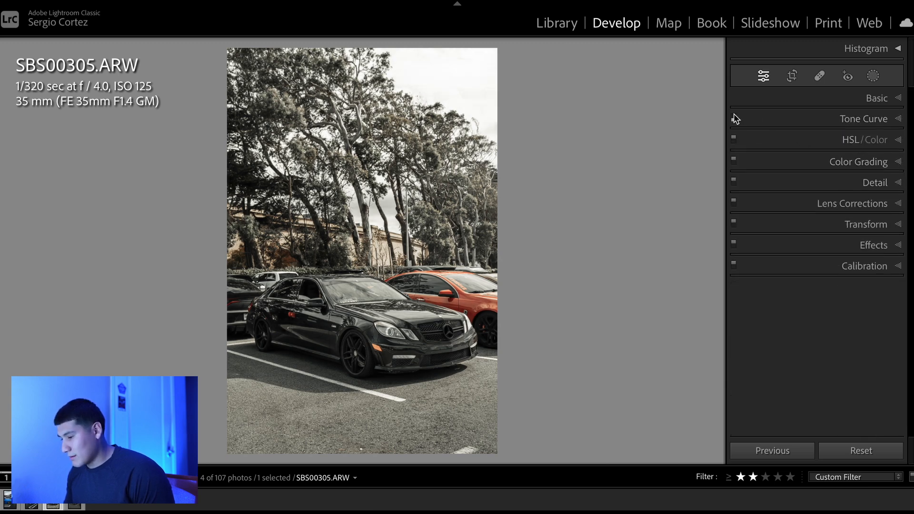
{"action": "left_click", "coordinate": [735, 117]}
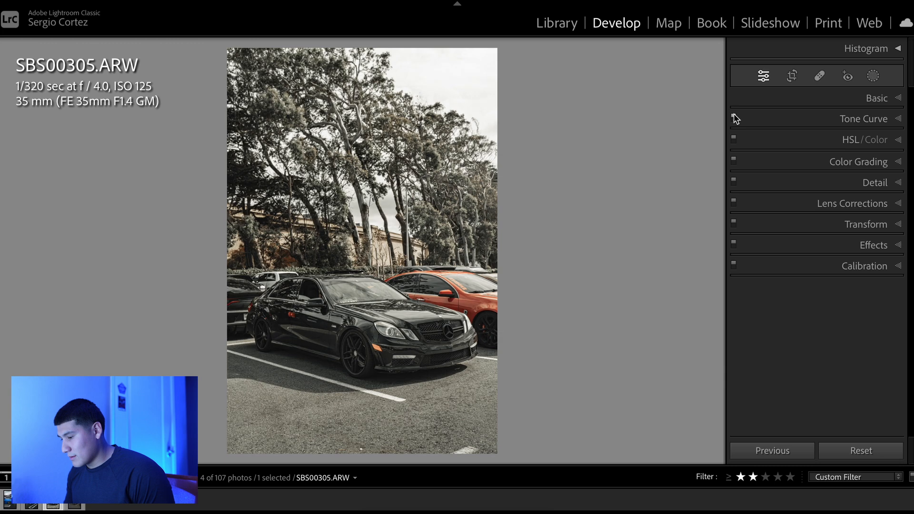
Reset the aqua hue to 0 in the HSL adjustments, comparing the photo with and without the change.
{"action": "left_click", "coordinate": [851, 141]}
{"action": "scroll", "coordinate": [817, 273], "scroll_direction": "down", "scroll_amount": 3}
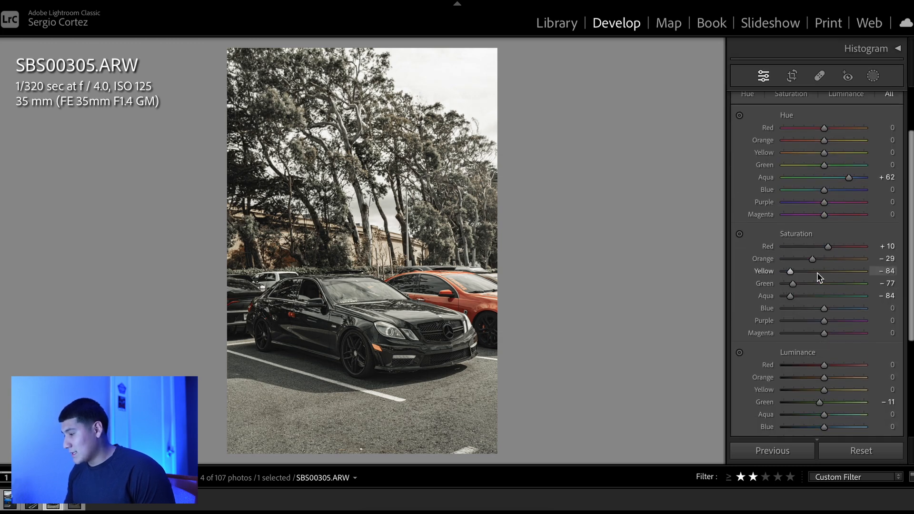
{"action": "double_click", "coordinate": [767, 176]}
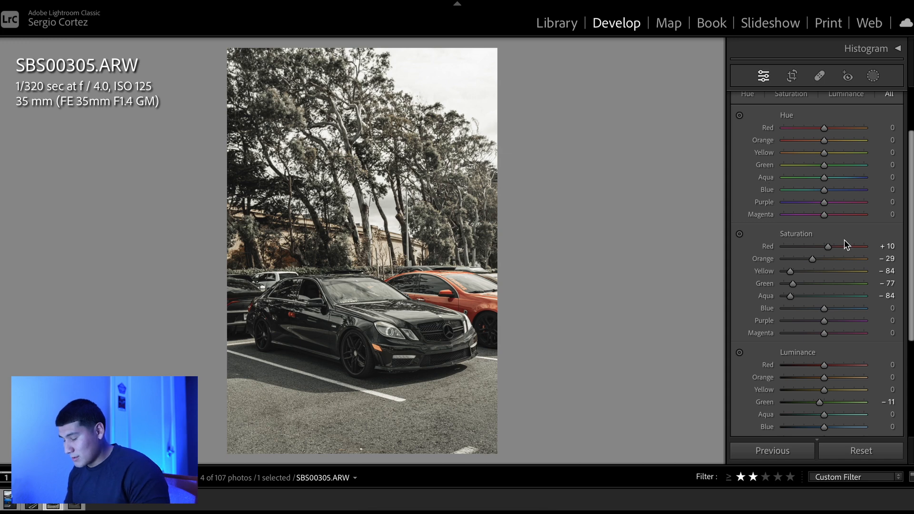
{"action": "key", "text": "ctrl+z"}
{"action": "key", "text": "ctrl+shift+z"}
Try resetting the yellow saturation to 0, and undo the reset.
{"action": "scroll", "coordinate": [843, 244], "scroll_direction": "down", "scroll_amount": 1}
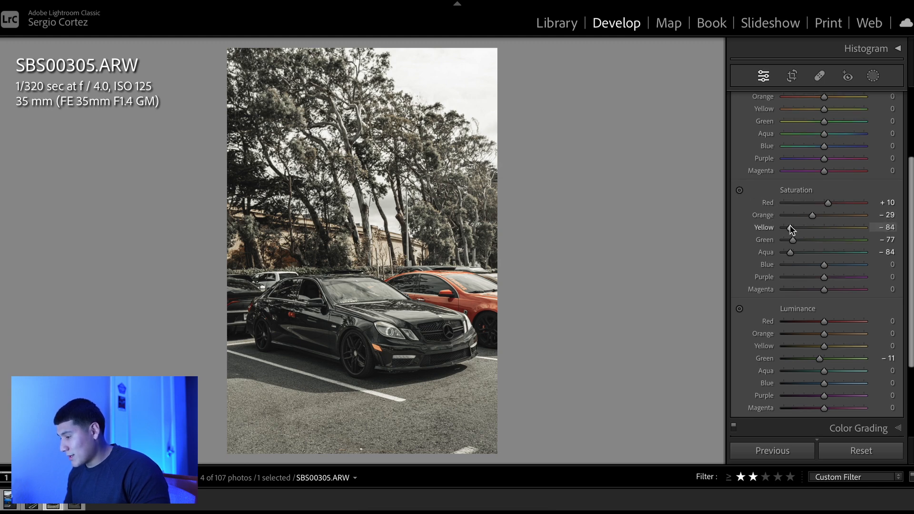
{"action": "double_click", "coordinate": [767, 225]}
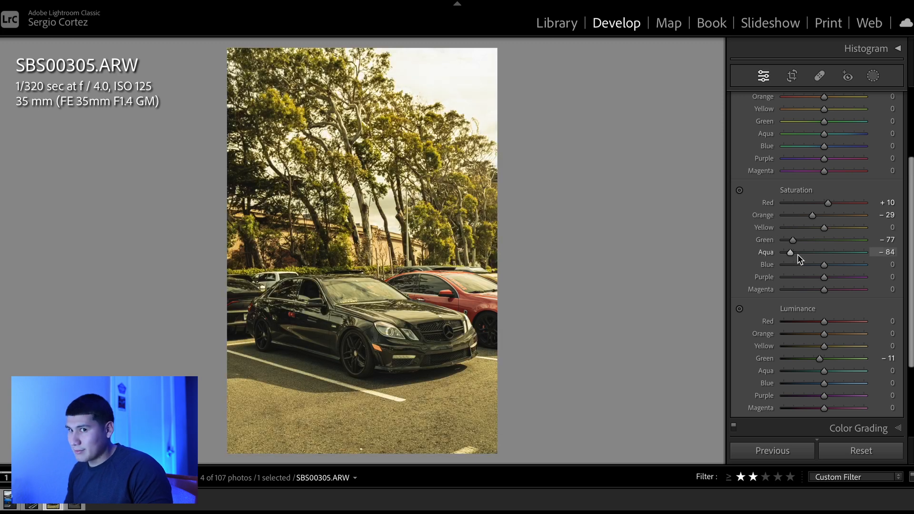
{"action": "key", "text": "ctrl+z"}
{"action": "key", "text": "ctrl+z"}
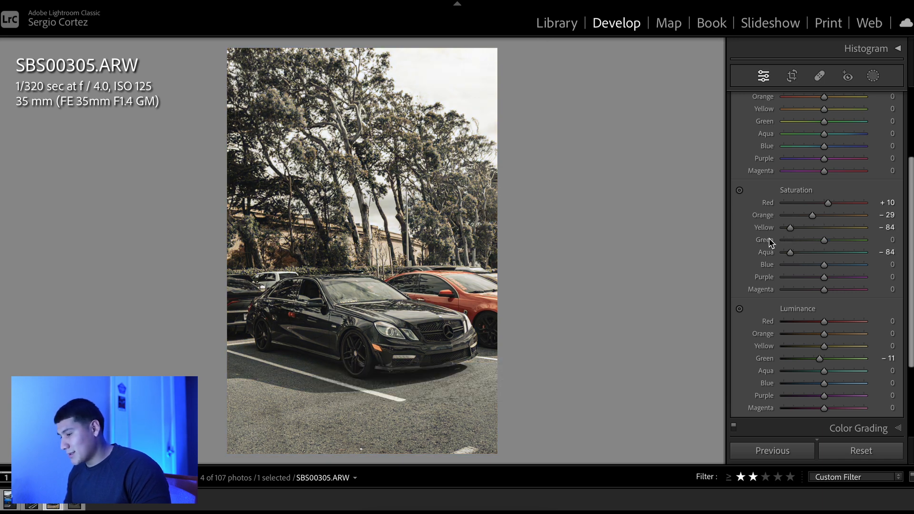
Try the green saturation at 0, compare the effect up close on the trees and cars, and undo the reset.
{"action": "key", "text": "ctrl+z"}
{"action": "key", "text": "ctrl+shift+z"}
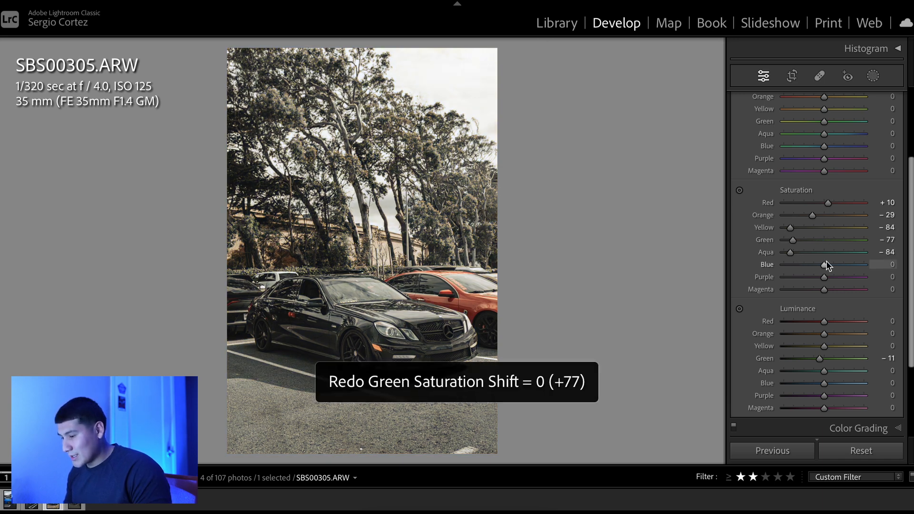
{"action": "left_click", "coordinate": [289, 274]}
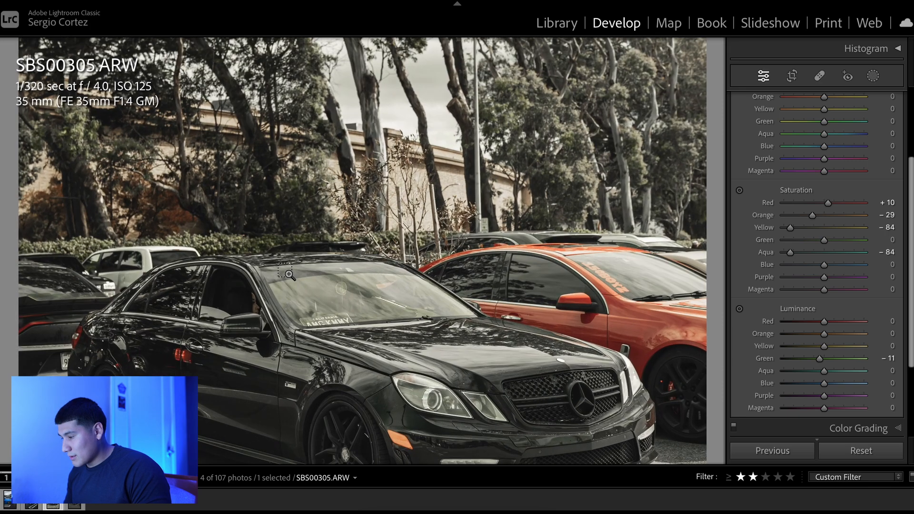
{"action": "key", "text": "ctrl+z"}
{"action": "key", "text": "ctrl+shift+z"}
{"action": "key", "text": "ctrl+z"}
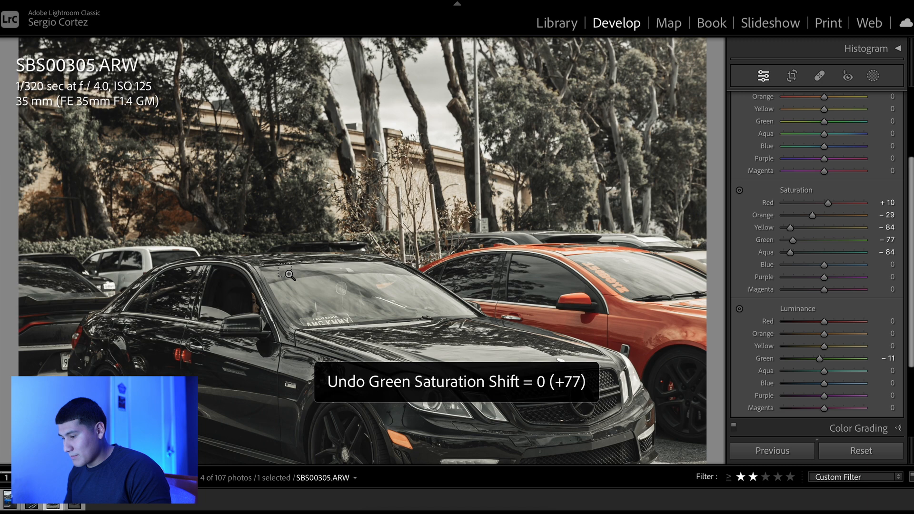
{"action": "left_click", "coordinate": [288, 273]}
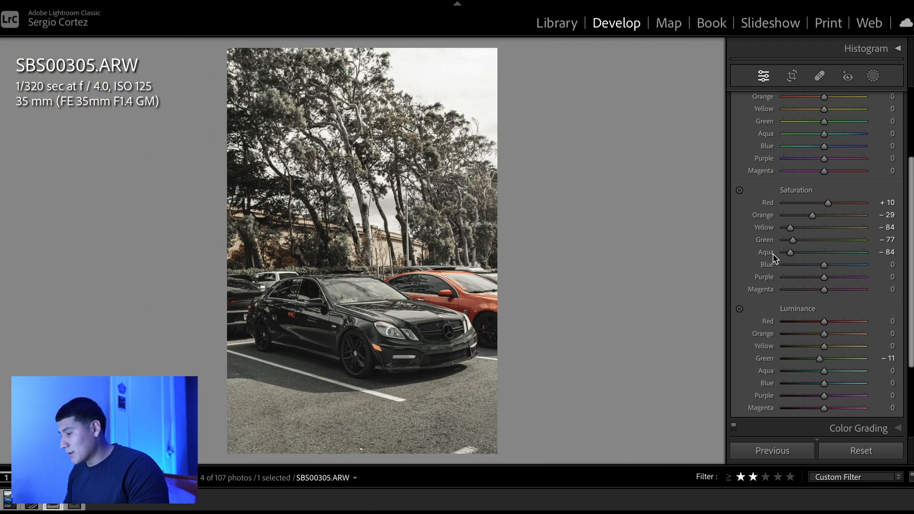
Set the aqua saturation to −70, blue to −34 and purple to −31.
{"action": "left_click_drag", "start_coordinate": [790, 252], "coordinate": [811, 284]}
{"action": "mouse_move", "coordinate": [816, 217]}
{"action": "left_mouse_down"}
{"action": "mouse_move", "coordinate": [841, 222]}
{"action": "mouse_move", "coordinate": [781, 224]}
{"action": "mouse_move", "coordinate": [841, 231]}
{"action": "mouse_move", "coordinate": [816, 235]}
{"action": "left_mouse_up"}
{"action": "key", "text": "ctrl+z"}
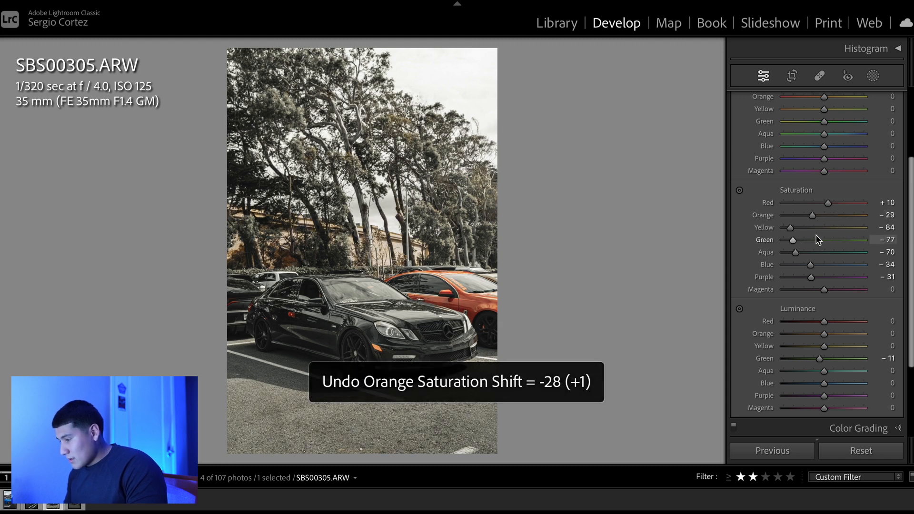
Set the red saturation to +95 and the orange saturation to −54 for the orange car, comparing the orange change.
{"action": "double_click", "coordinate": [765, 217]}
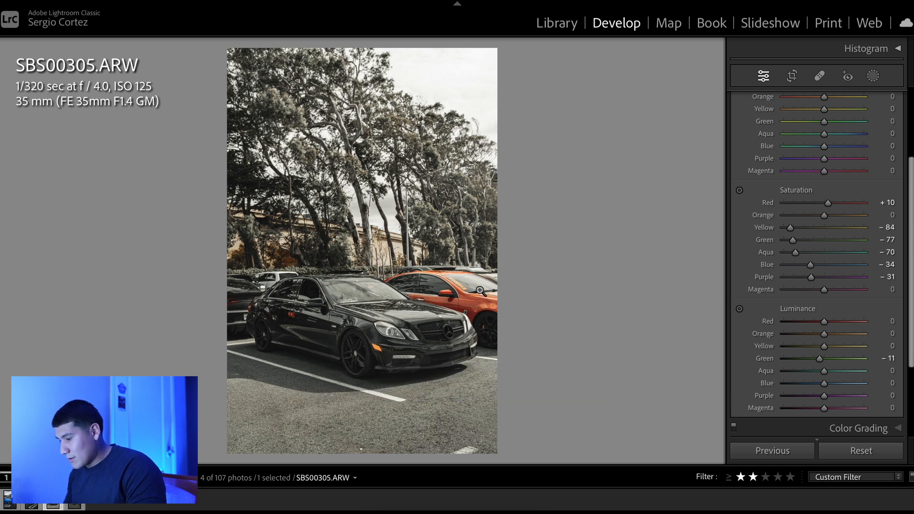
{"action": "key", "text": "ctrl+z"}
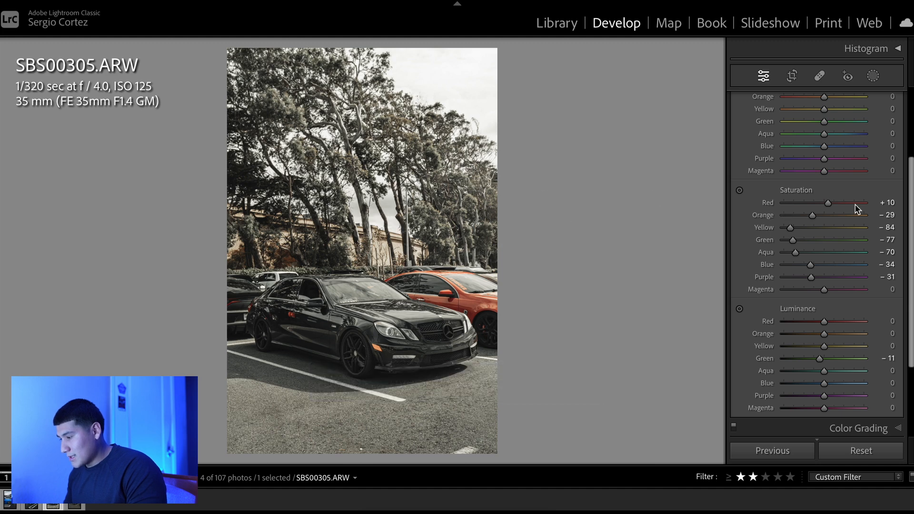
{"action": "left_click_drag", "start_coordinate": [828, 203], "coordinate": [878, 216]}
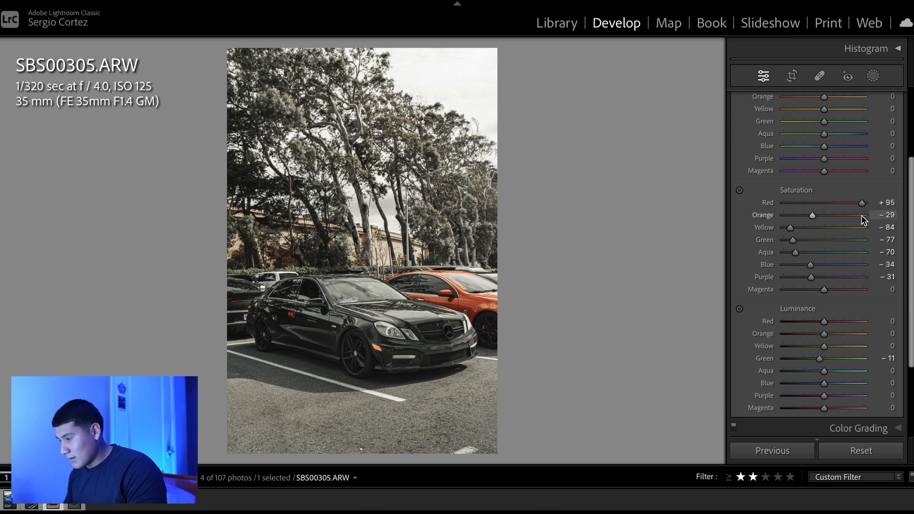
{"action": "left_click_drag", "start_coordinate": [812, 217], "coordinate": [801, 218]}
{"action": "key", "text": "ctrl+z"}
{"action": "key", "text": "ctrl+shift+z"}
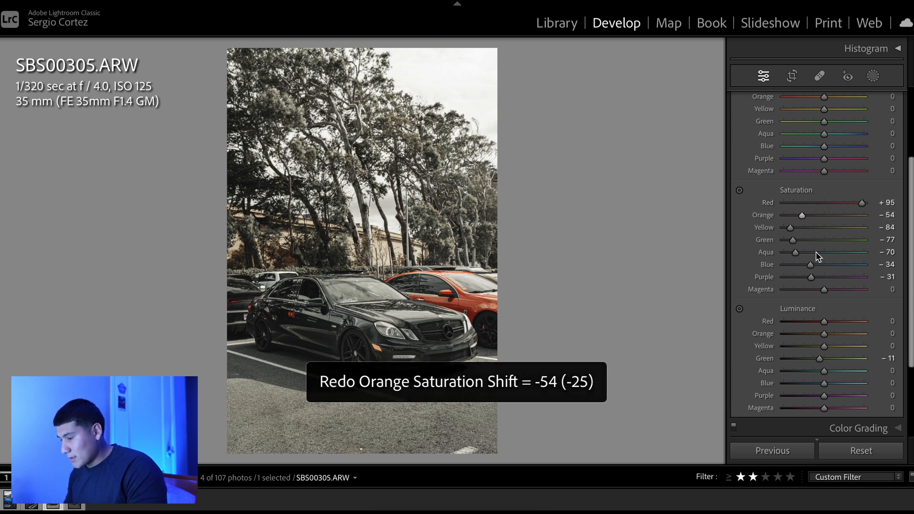
Compare the edited photo repeatedly with its unedited version.
{"action": "key", "text": "]"}
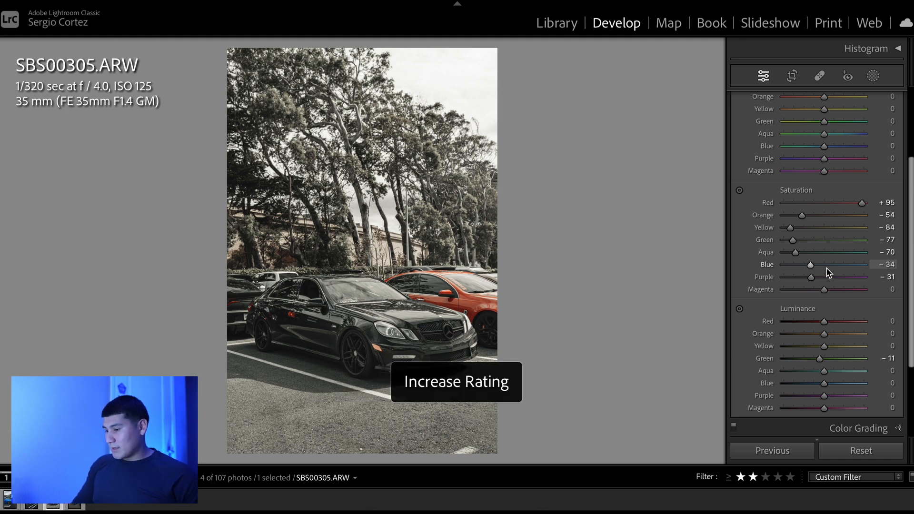
{"action": "key", "text": "backslash"}
{"action": "key", "text": "backslash"}
{"action": "key", "text": "backslash"}
{"action": "key", "text": "backslash"}
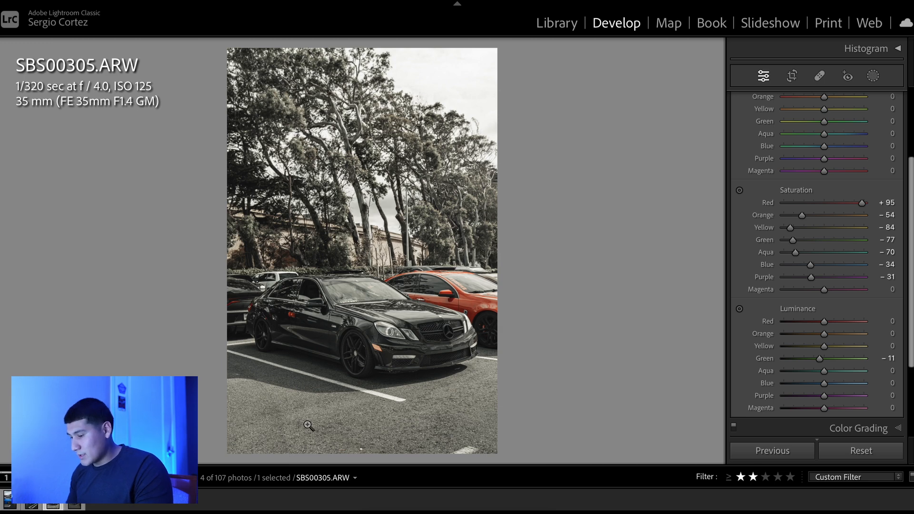
Check Mask 1's overlay, lower its exposure to darken the ground, and compare the photo before and after.
{"action": "key", "text": "shift+w"}
{"action": "left_click", "coordinate": [636, 201]}
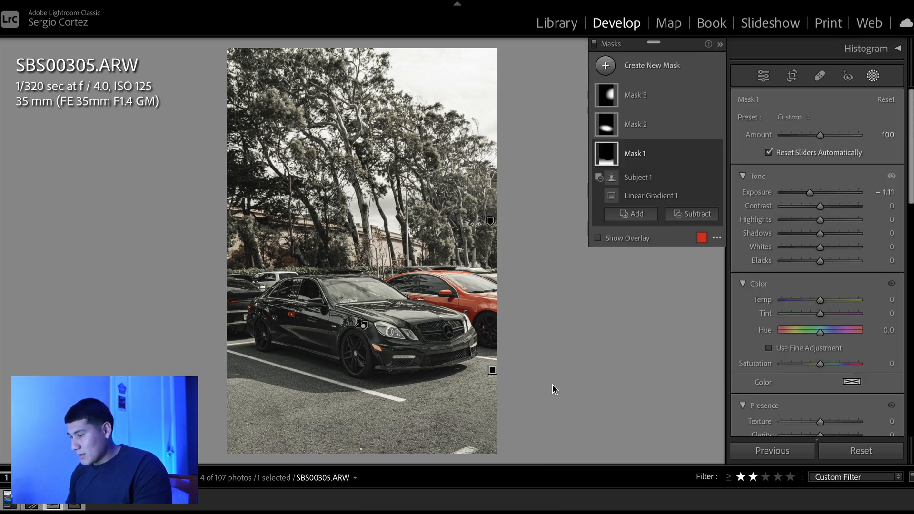
{"action": "key", "text": "o"}
{"action": "key", "text": "o"}
{"action": "left_click_drag", "start_coordinate": [809, 192], "coordinate": [790, 198]}
{"action": "key", "text": "backslash"}
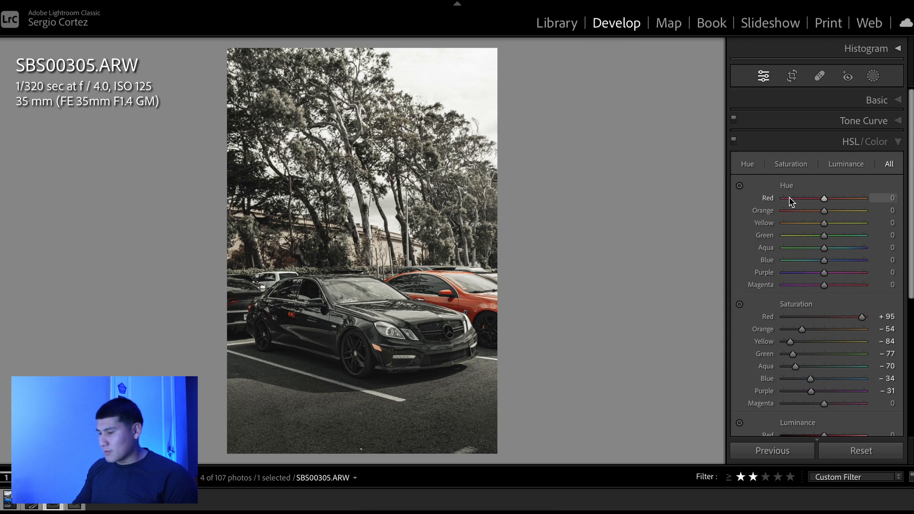
{"action": "key", "text": "backslash"}
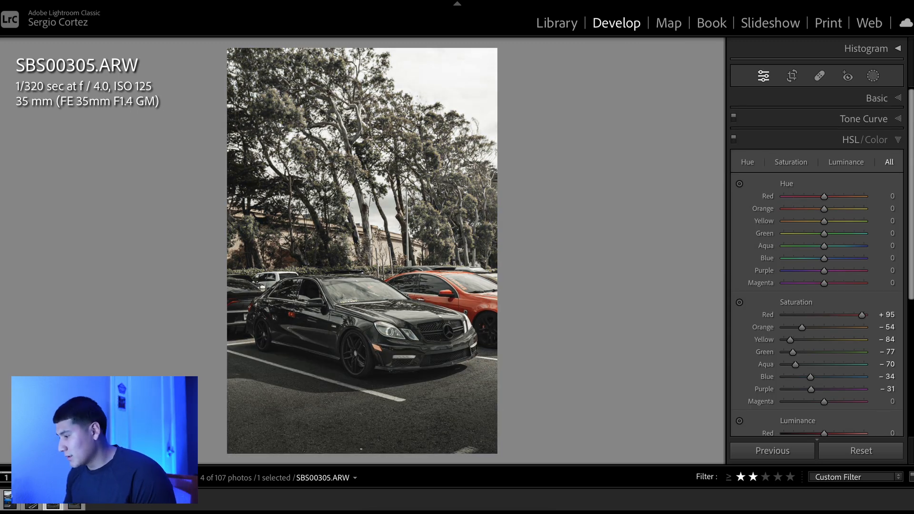
Raise the exposure of Mask 2, the radial gradient over the black car, to 0.11.
{"action": "left_click", "coordinate": [873, 76]}
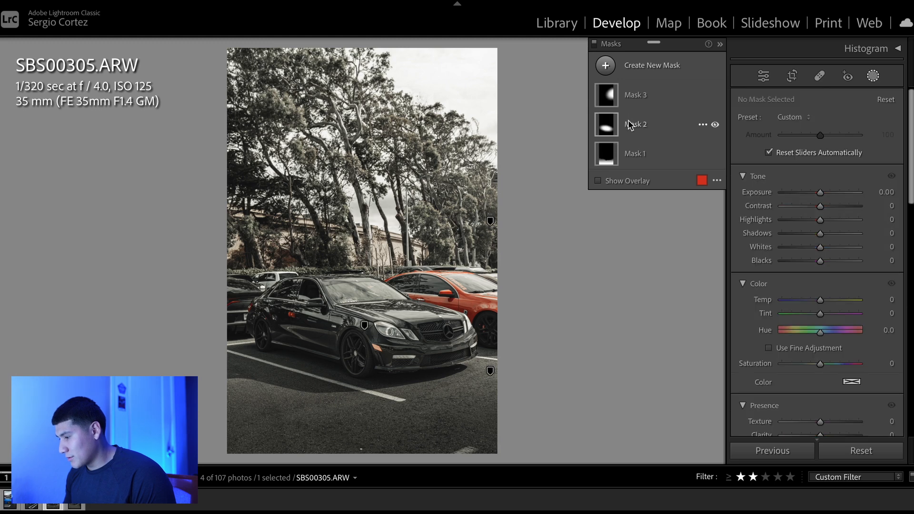
{"action": "left_click", "coordinate": [629, 121]}
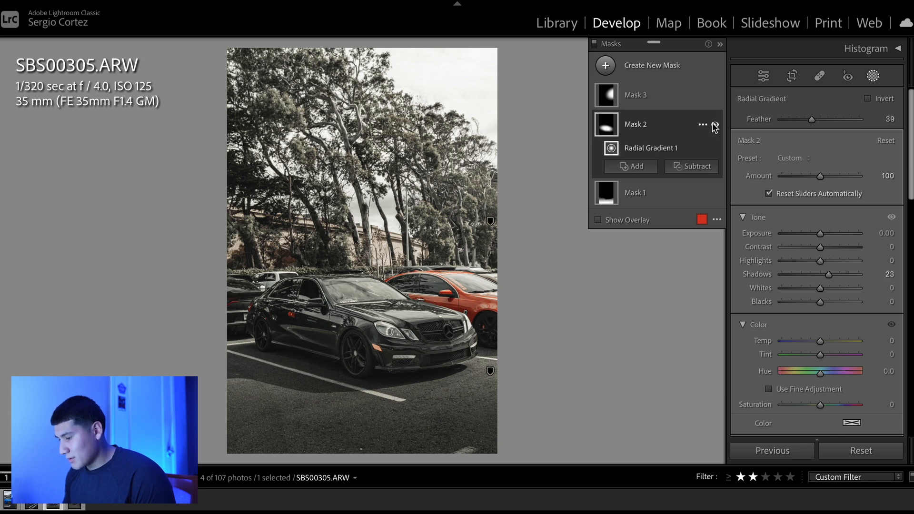
{"action": "left_click_drag", "start_coordinate": [820, 234], "coordinate": [821, 234]}
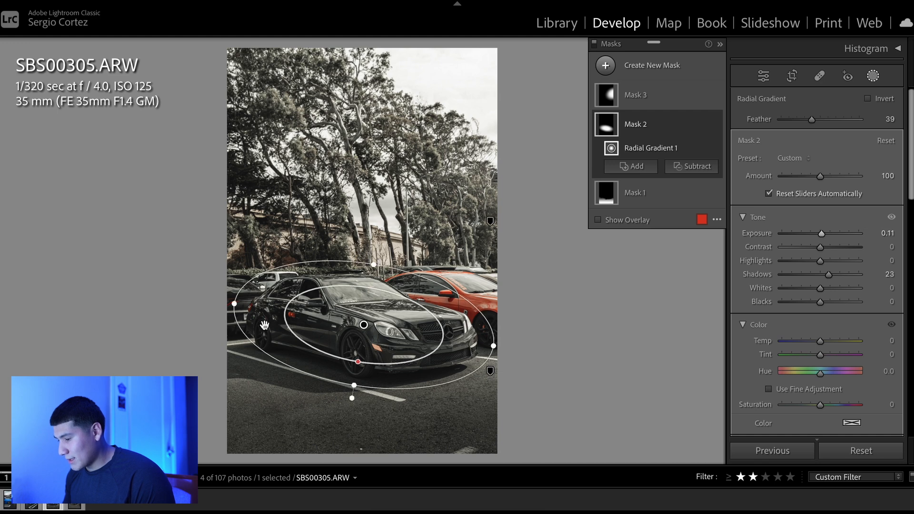
Select Mask 3, and hide and show it to check its effect on the photo.
{"action": "left_click", "coordinate": [635, 94]}
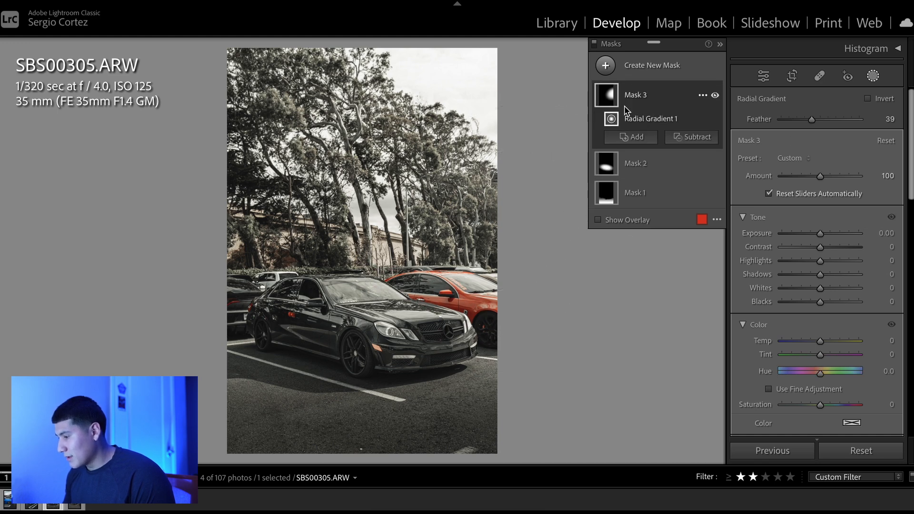
{"action": "left_click", "coordinate": [715, 96]}
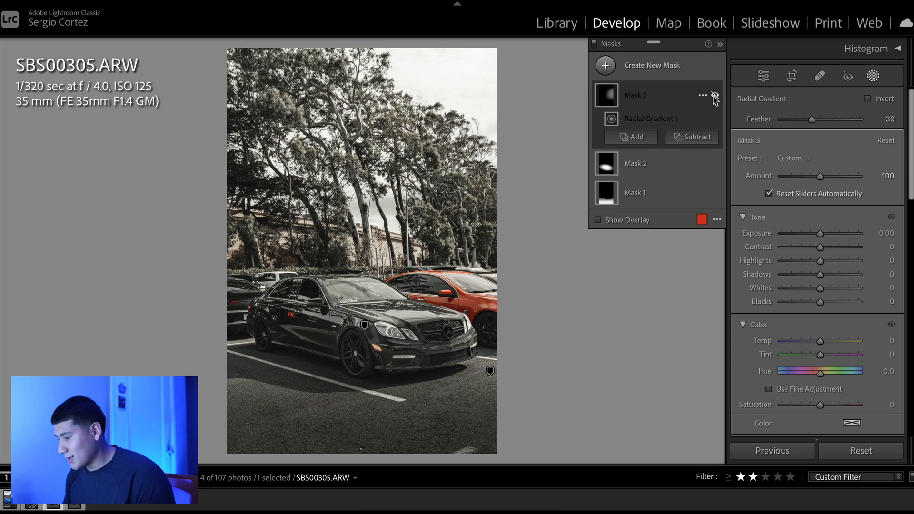
{"action": "left_click", "coordinate": [715, 97]}
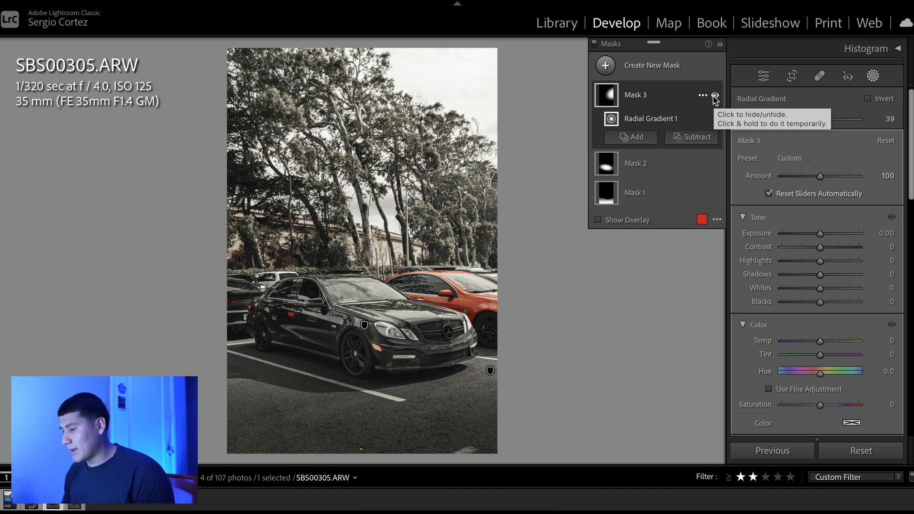
Toggle Mask 3's visibility repeatedly to compare the photo with and without the radial gradient's effect.
{"action": "left_click", "coordinate": [715, 96]}
{"action": "left_click", "coordinate": [715, 96]}
{"action": "left_click", "coordinate": [715, 97]}
{"action": "left_click", "coordinate": [715, 96]}
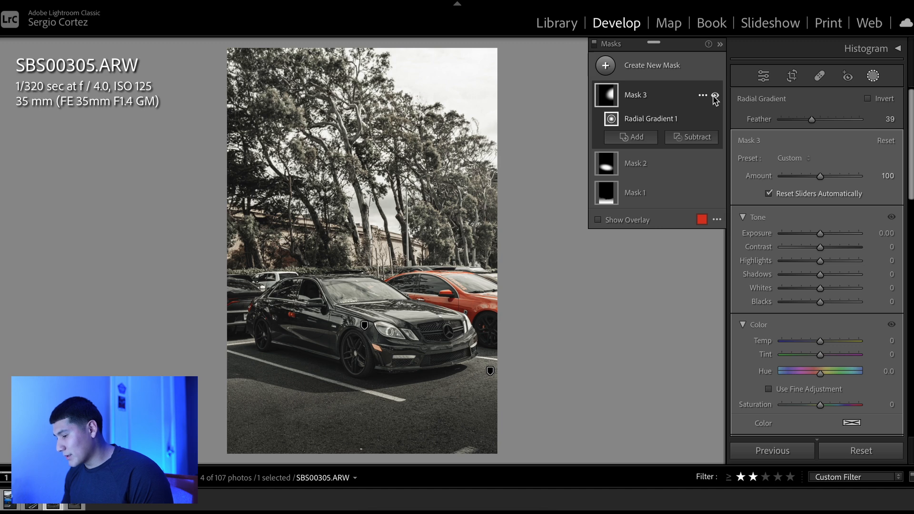
{"action": "left_click", "coordinate": [715, 96]}
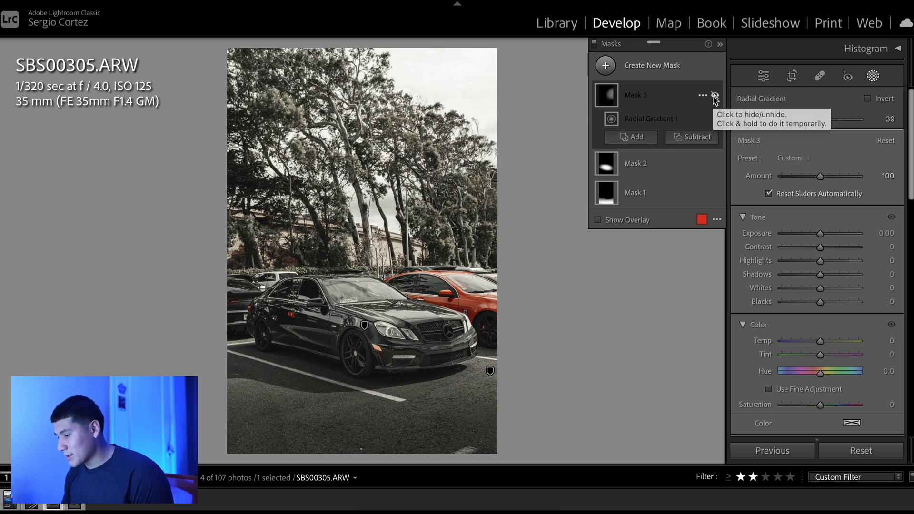
{"action": "left_click", "coordinate": [715, 96]}
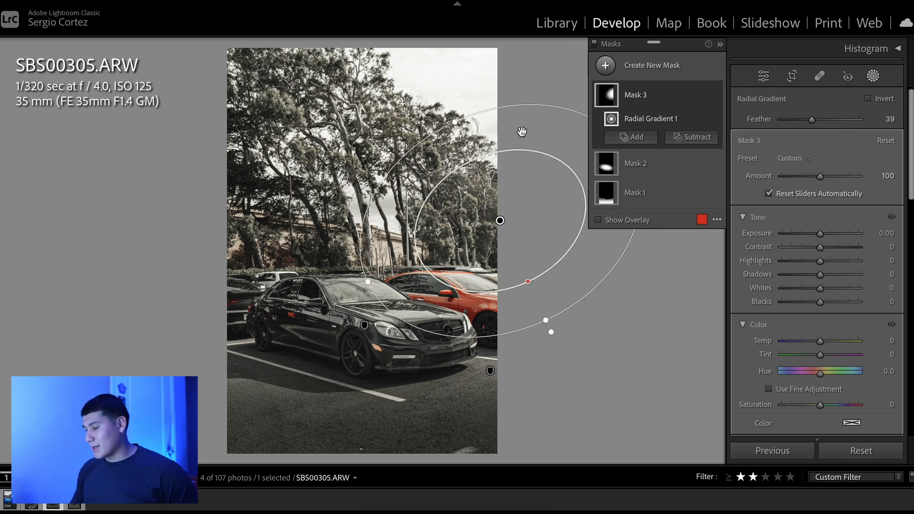
Show Mask 3's overlay, try adjusting its Dehaze, undo the change and leave masking.
{"action": "key", "text": "o"}
{"action": "scroll", "coordinate": [764, 316], "scroll_direction": "down", "scroll_amount": 5}
{"action": "left_click_drag", "start_coordinate": [790, 377], "coordinate": [783, 377]}
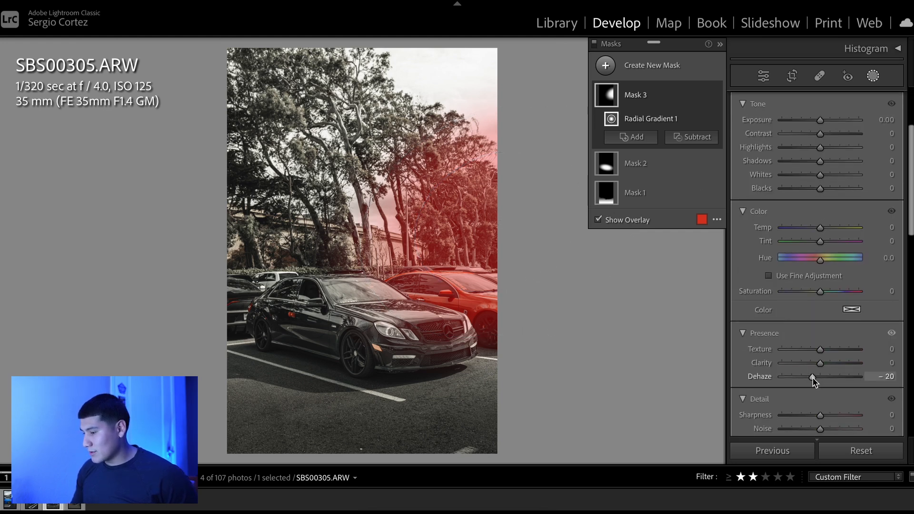
{"action": "mouse_move", "coordinate": [813, 380]}
{"action": "left_mouse_down"}
{"action": "mouse_move", "coordinate": [826, 379]}
{"action": "mouse_move", "coordinate": [805, 384]}
{"action": "mouse_move", "coordinate": [827, 384]}
{"action": "mouse_move", "coordinate": [812, 383]}
{"action": "left_mouse_up"}
{"action": "key", "text": "ctrl+z"}
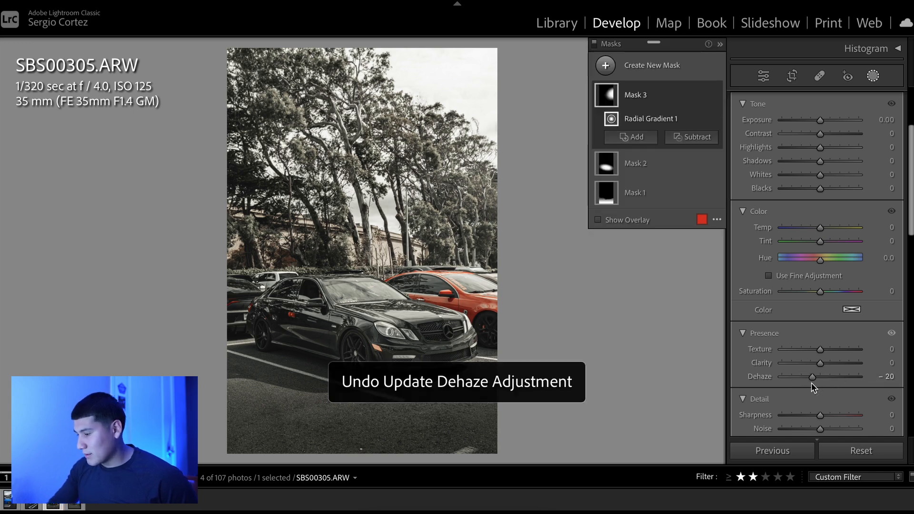
{"action": "key", "text": "ctrl+y"}
{"action": "key", "text": "shift+w"}
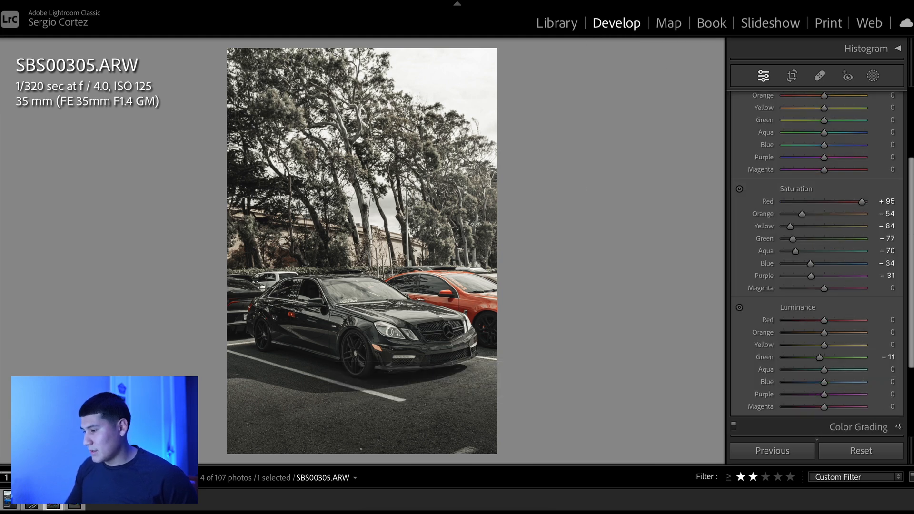
Return to the Library grid and compare the edited SBS00305.ARW with the neighbouring SBS00337.ARW.
{"action": "key", "text": "g"}
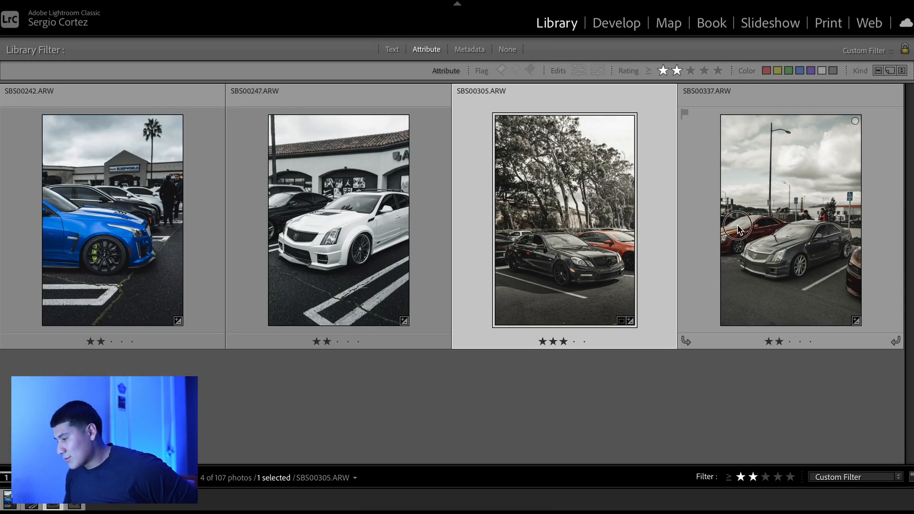
{"action": "left_click", "coordinate": [714, 229]}
{"action": "left_click", "coordinate": [618, 221]}
{"action": "left_click", "coordinate": [717, 230]}
{"action": "left_click", "coordinate": [669, 227]}
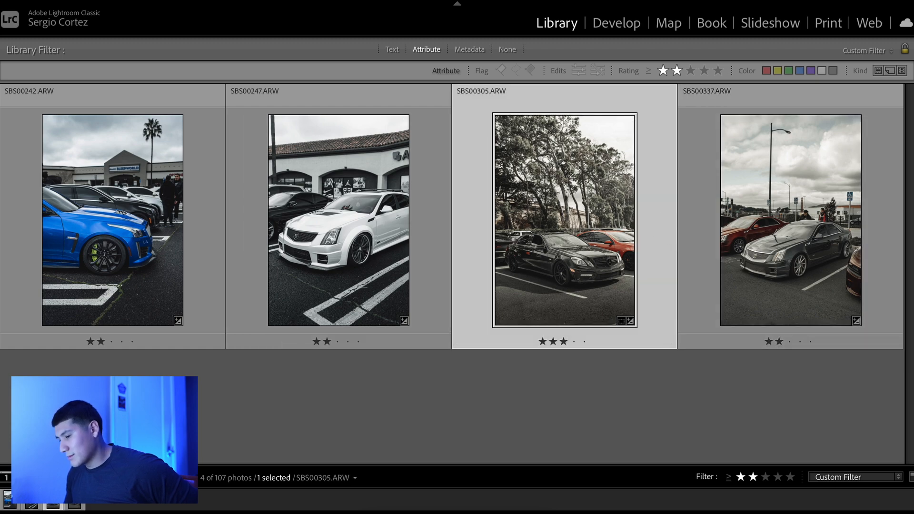
Open another folder of car photos from the catalog and browse its thumbnails around the white sports car and blue Porsche.
{"action": "mouse_move", "coordinate": [6, 284]}
{"action": "scroll", "coordinate": [95, 310], "scroll_direction": "down", "scroll_amount": 2}
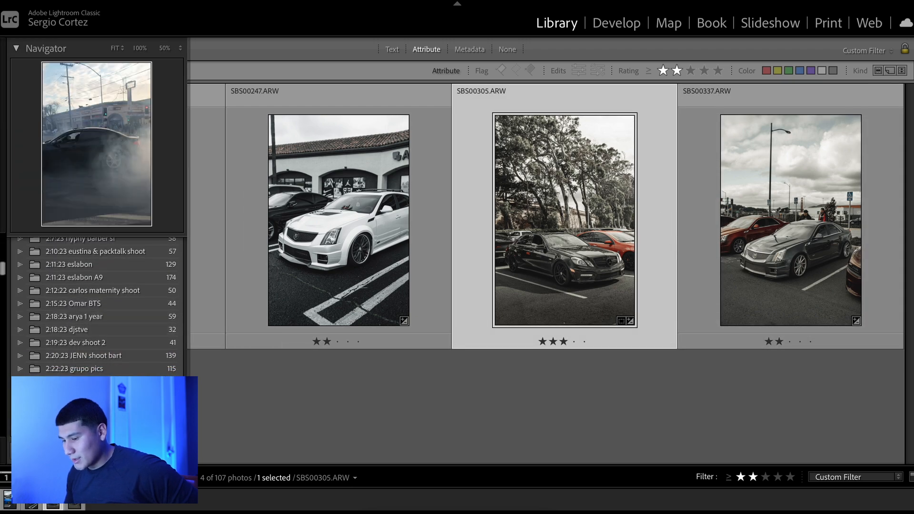
{"action": "left_click", "coordinate": [76, 369]}
{"action": "scroll", "coordinate": [438, 238], "scroll_direction": "down", "scroll_amount": 10}
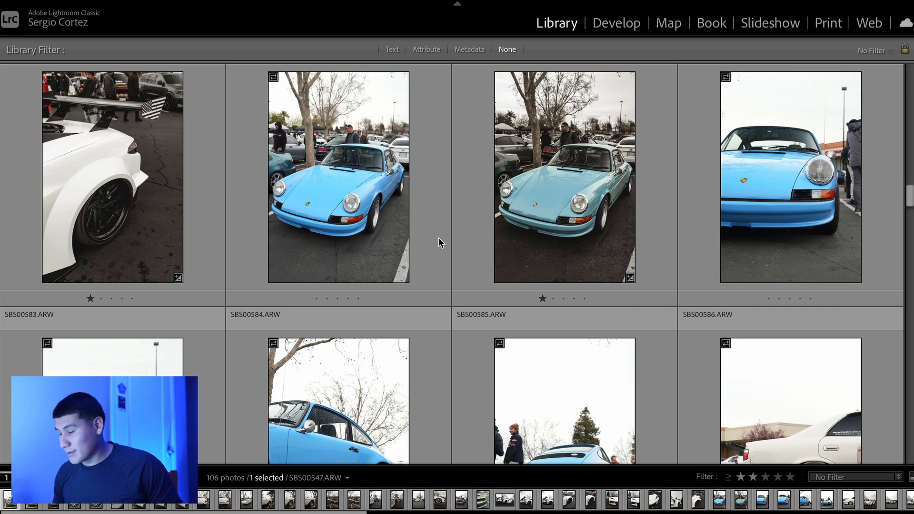
{"action": "scroll", "coordinate": [438, 238], "scroll_direction": "up", "scroll_amount": 3}
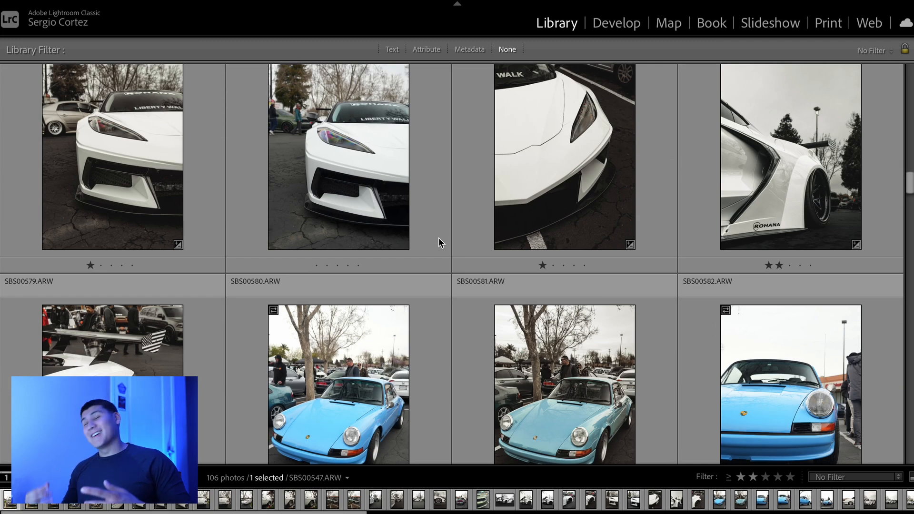
{"action": "scroll", "coordinate": [438, 238], "scroll_direction": "up", "scroll_amount": 3}
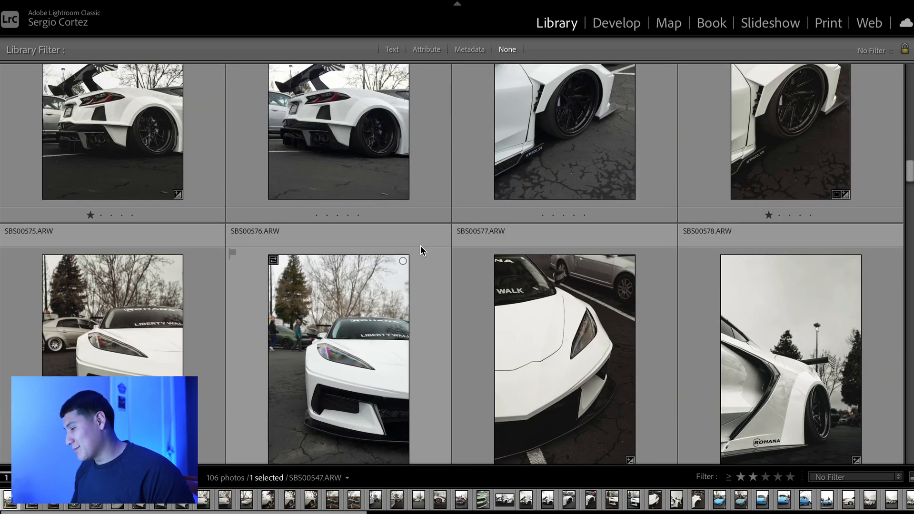
Select SBS00578.ARW, the white car's rear side shot, and open it in the Develop module.
{"action": "scroll", "coordinate": [421, 246], "scroll_direction": "down", "scroll_amount": 5}
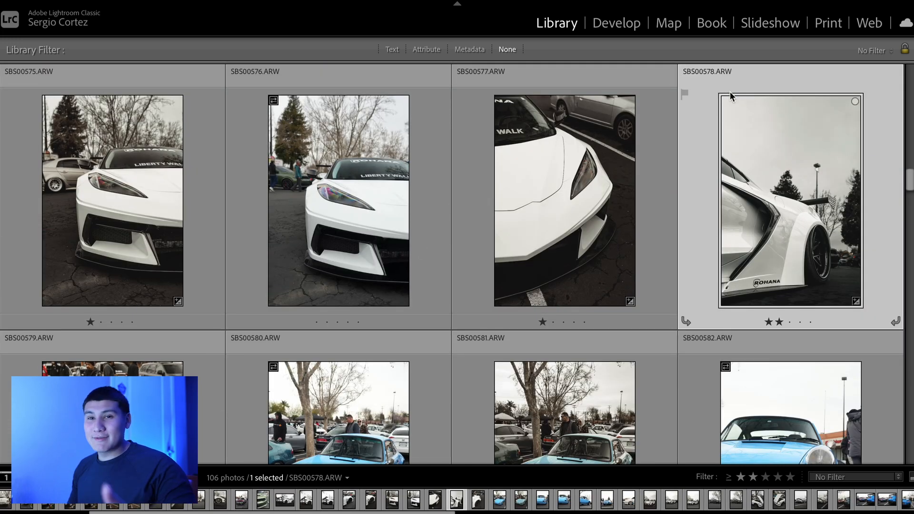
{"action": "mouse_move", "coordinate": [731, 95]}
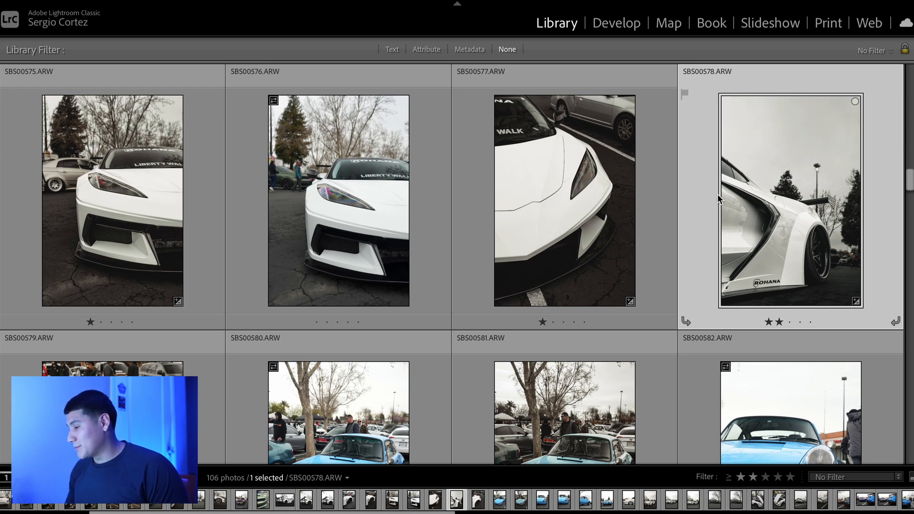
{"action": "key", "text": "d"}
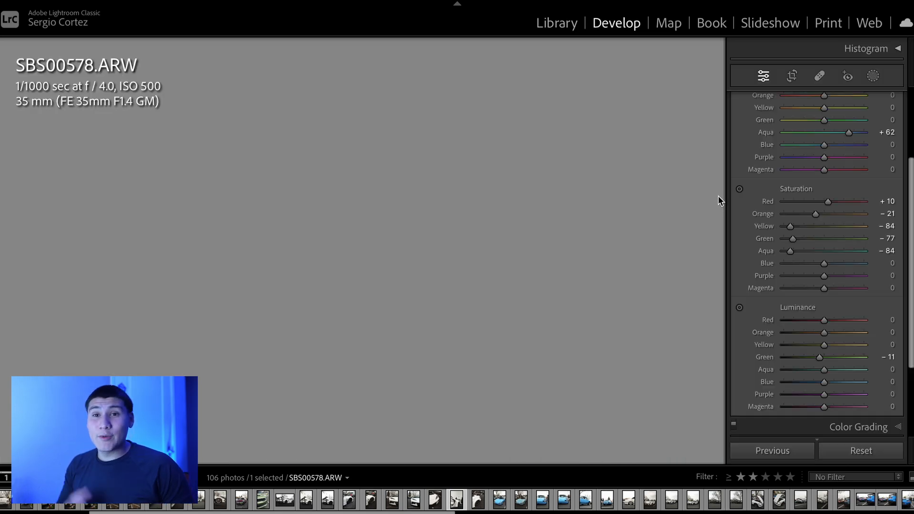